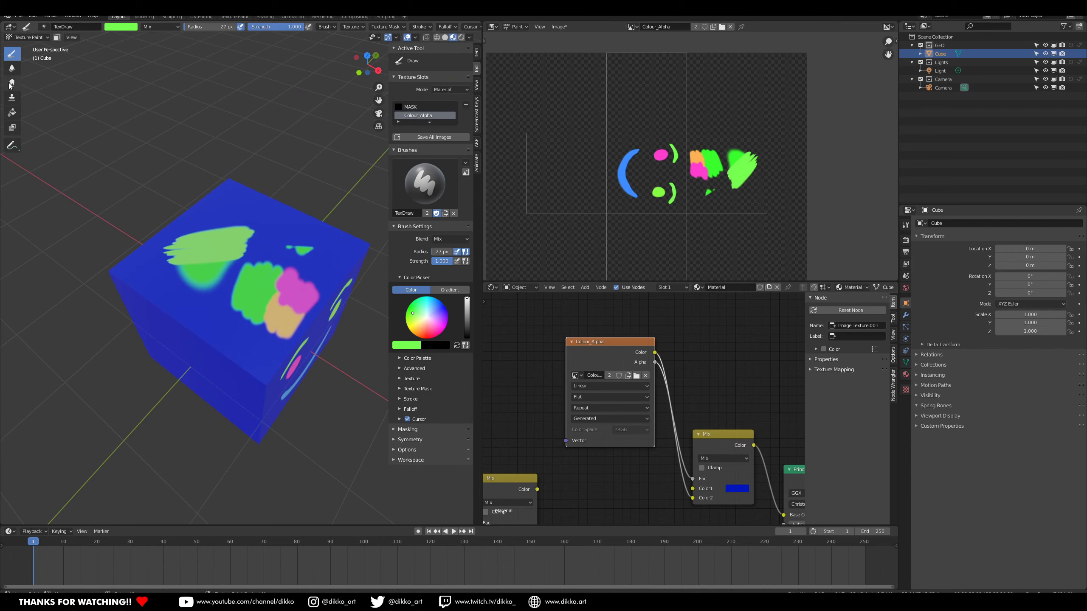
Smear the pink paint into the neighbouring orange and green strokes on the cube's top face
{"action": "scroll", "coordinate": [305, 304], "scroll_direction": "up", "scroll_amount": 3}
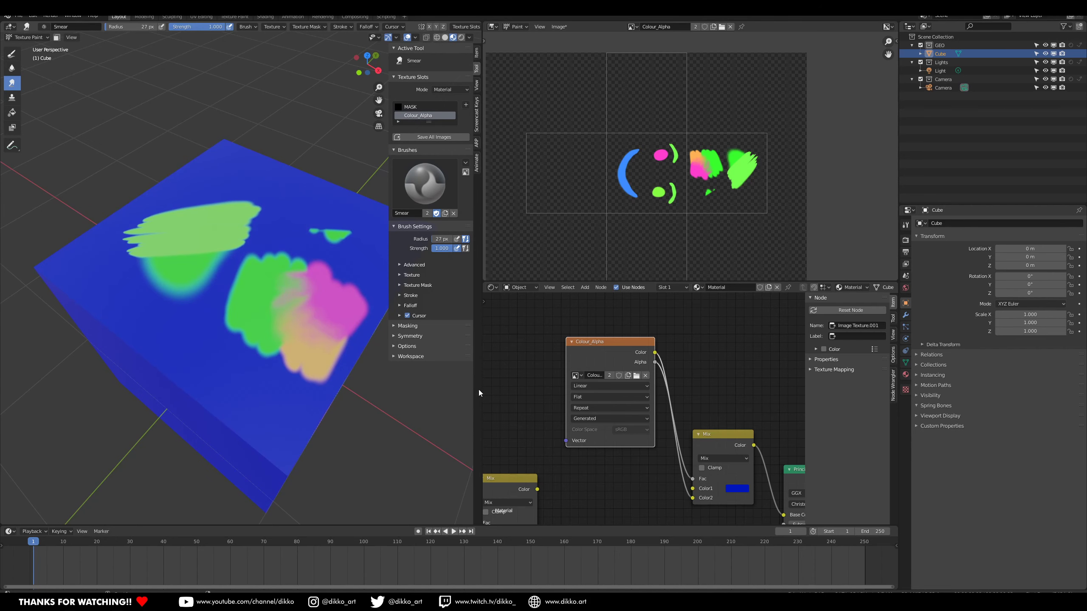
Rearrange the MASK texture, Checker Texture and their Mix node closer to the Colour_Alpha nodes
{"action": "scroll", "coordinate": [584, 498], "scroll_direction": "down", "scroll_amount": 3}
{"action": "middle_click_drag", "start_coordinate": [584, 500], "coordinate": [621, 384]}
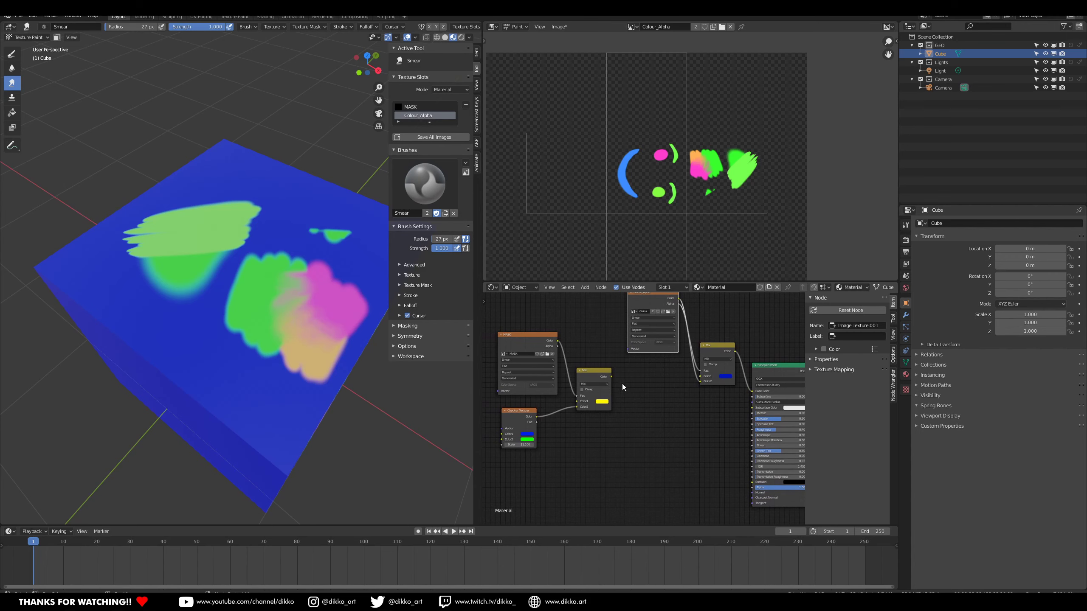
{"action": "left_click_drag", "start_coordinate": [596, 373], "coordinate": [626, 379]}
{"action": "left_click_drag", "start_coordinate": [524, 412], "coordinate": [551, 418]}
{"action": "left_click_drag", "start_coordinate": [543, 342], "coordinate": [553, 346]}
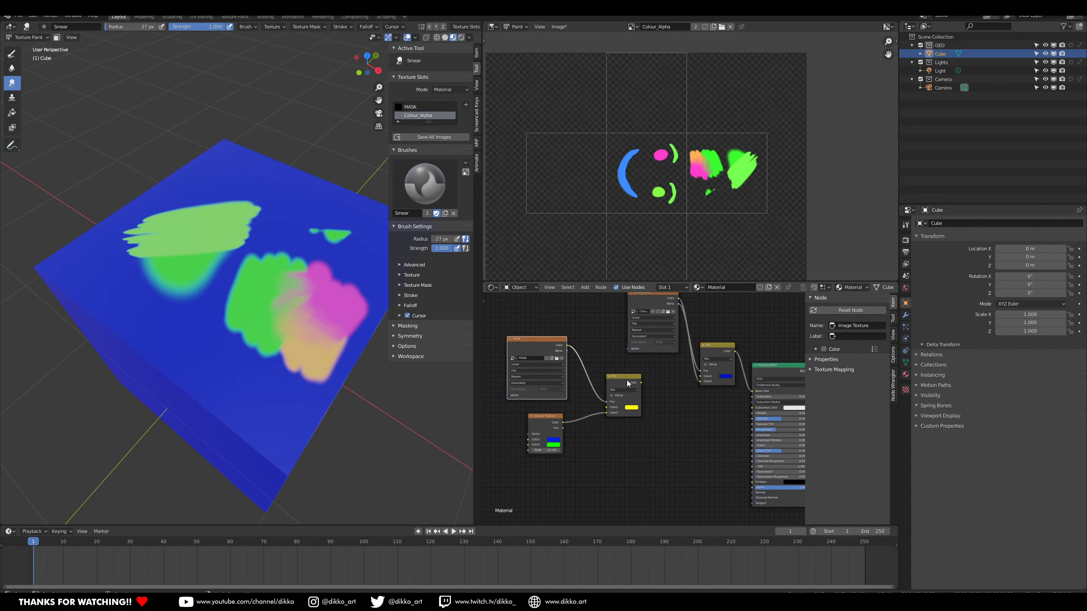
{"action": "left_click_drag", "start_coordinate": [627, 380], "coordinate": [619, 378]}
{"action": "left_click_drag", "start_coordinate": [546, 418], "coordinate": [550, 420]}
Connect the mask Mix node's Color output to Color1 of the Mix node feeding the Principled BSDF
{"action": "middle_click_drag", "start_coordinate": [632, 394], "coordinate": [584, 392]}
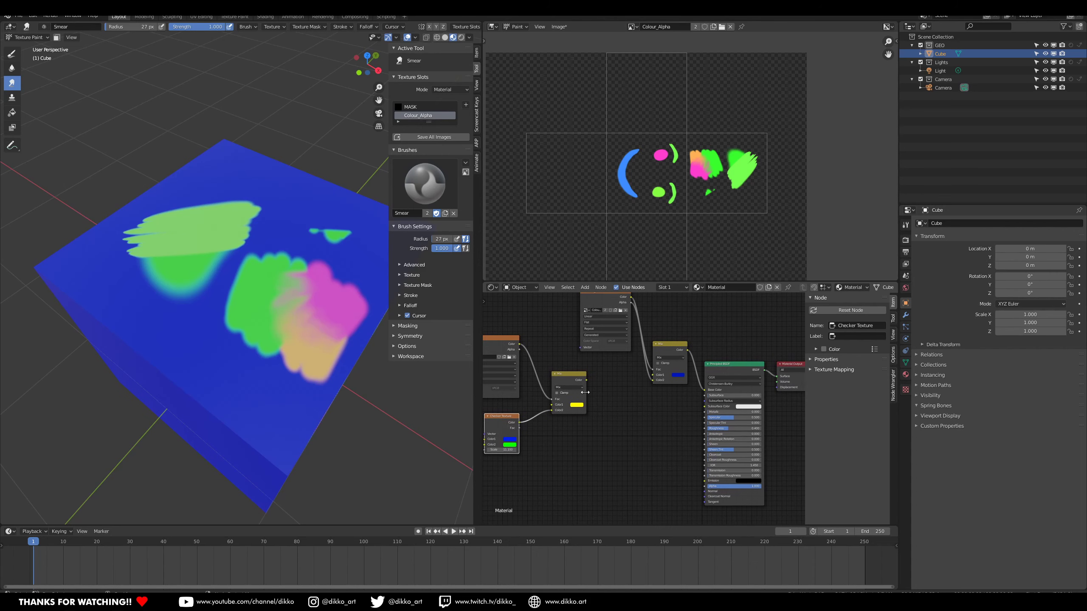
{"action": "mouse_move", "coordinate": [670, 364]}
{"action": "left_mouse_down"}
{"action": "mouse_move", "coordinate": [665, 327]}
{"action": "mouse_move", "coordinate": [671, 380]}
{"action": "left_mouse_up"}
{"action": "left_click_drag", "start_coordinate": [586, 380], "coordinate": [653, 390]}
{"action": "mouse_move", "coordinate": [439, 460]}
{"action": "middle_mouse_down"}
{"action": "mouse_move", "coordinate": [297, 398]}
{"action": "mouse_move", "coordinate": [245, 397]}
{"action": "mouse_move", "coordinate": [237, 382]}
{"action": "mouse_move", "coordinate": [322, 410]}
{"action": "mouse_move", "coordinate": [431, 413]}
{"action": "middle_mouse_up"}
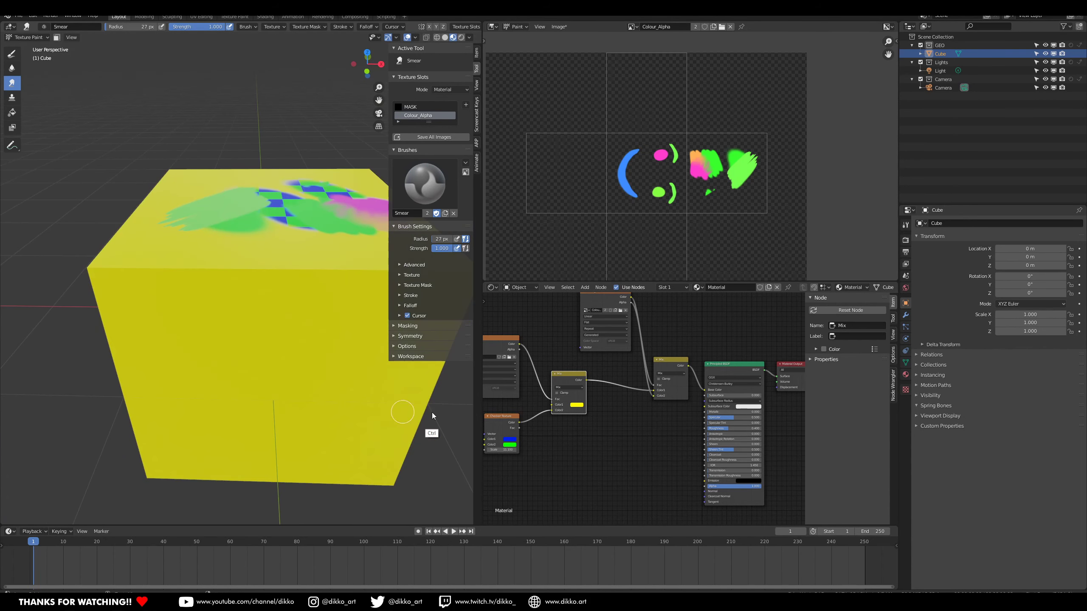
Move the Checker Texture closer to the mask Mix node and change that Mix node's Color1 to pink
{"action": "left_click_drag", "start_coordinate": [499, 415], "coordinate": [515, 414]}
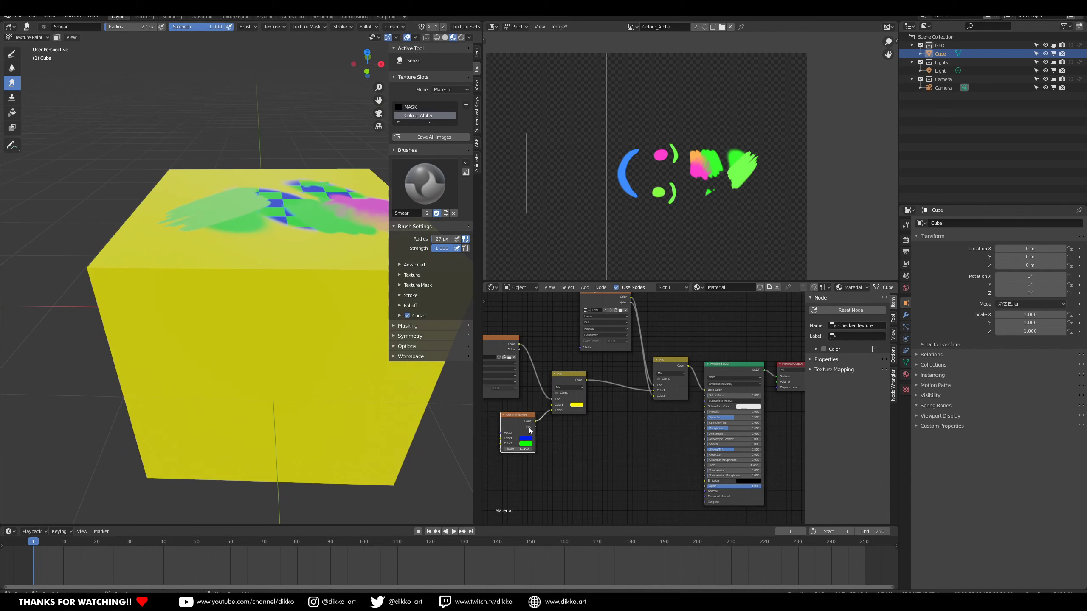
{"action": "scroll", "coordinate": [527, 449], "scroll_direction": "up", "scroll_amount": 4}
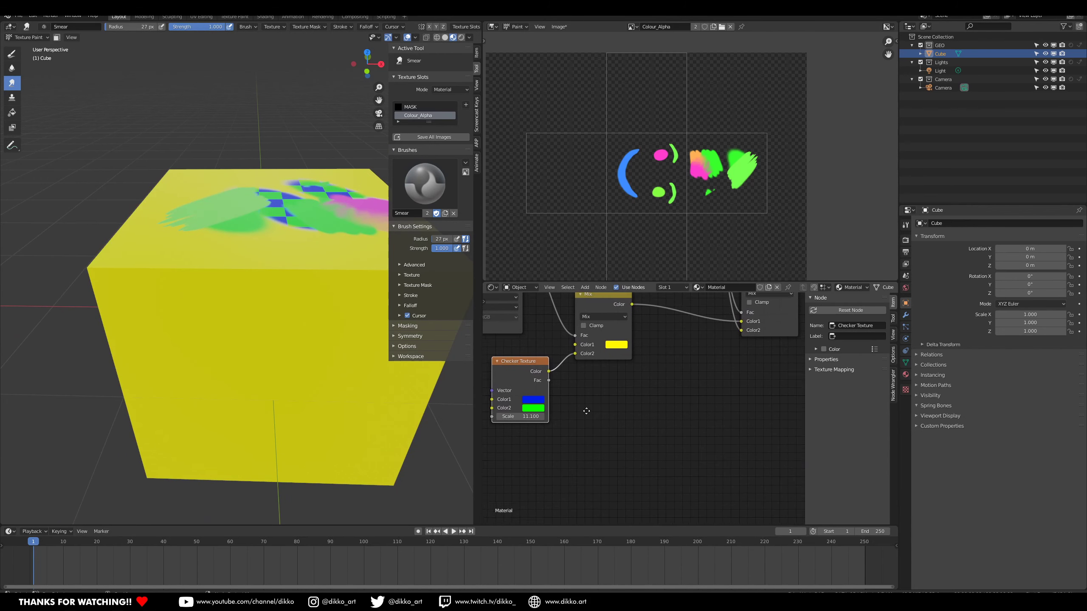
{"action": "middle_click_drag", "start_coordinate": [558, 424], "coordinate": [560, 469]}
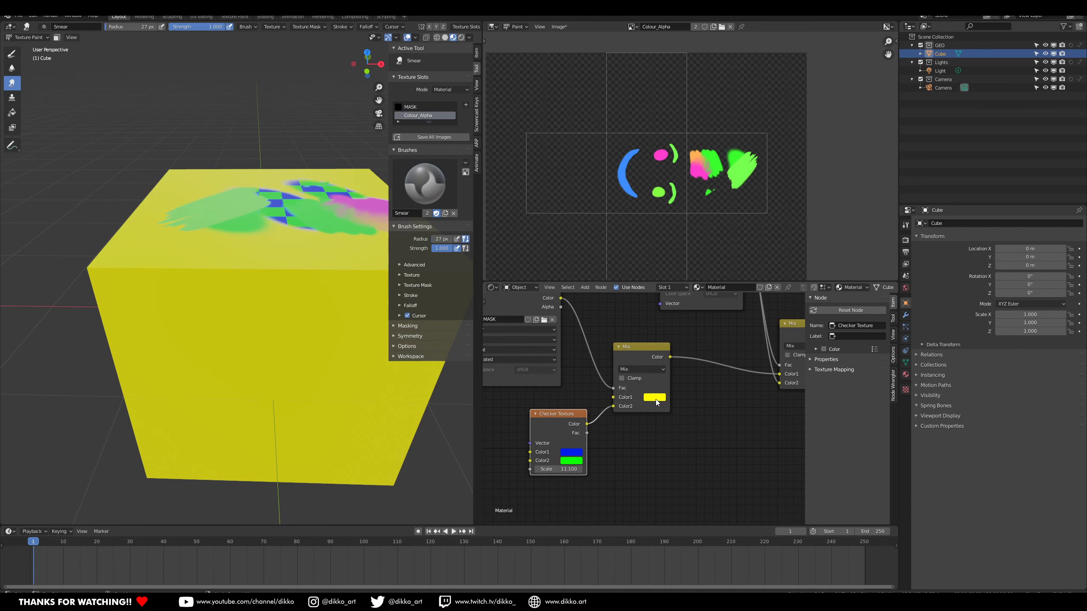
{"action": "left_click", "coordinate": [655, 398]}
{"action": "left_click", "coordinate": [661, 300]}
{"action": "left_click_drag", "start_coordinate": [662, 300], "coordinate": [693, 327]}
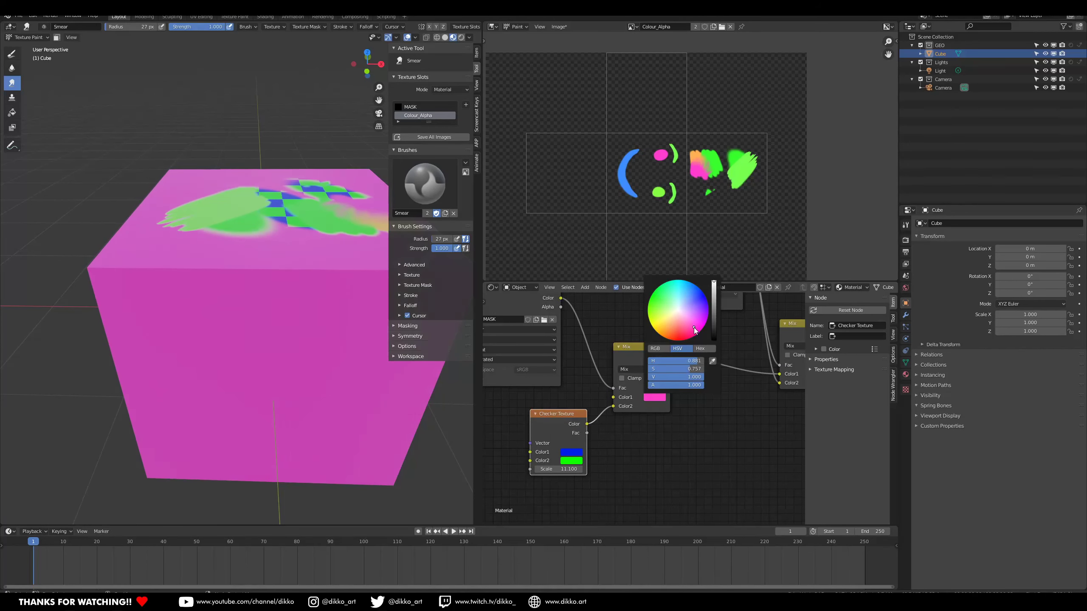
Adjust the Checker Texture's blue Color1 and set its scale to about 9.3
{"action": "left_click", "coordinate": [571, 452]}
{"action": "mouse_move", "coordinate": [603, 348]}
{"action": "left_mouse_down"}
{"action": "mouse_move", "coordinate": [585, 353]}
{"action": "mouse_move", "coordinate": [592, 374]}
{"action": "mouse_move", "coordinate": [624, 350]}
{"action": "left_mouse_up"}
{"action": "left_click_drag", "start_coordinate": [563, 468], "coordinate": [548, 470]}
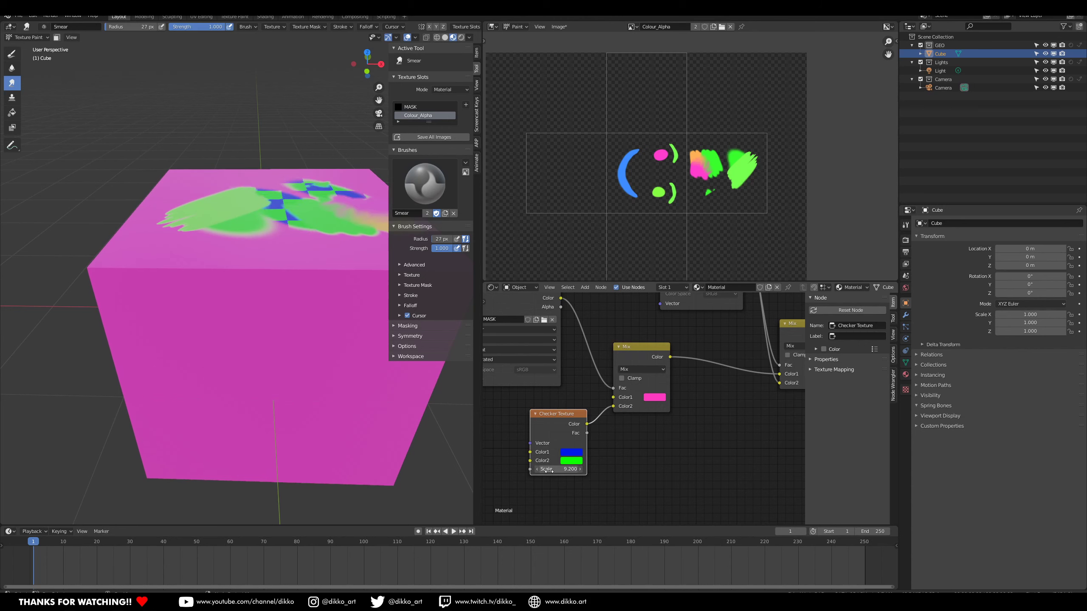
Make the MASK image the active texture paint slot
{"action": "middle_click_drag", "start_coordinate": [558, 367], "coordinate": [630, 411]}
{"action": "left_click", "coordinate": [579, 337]}
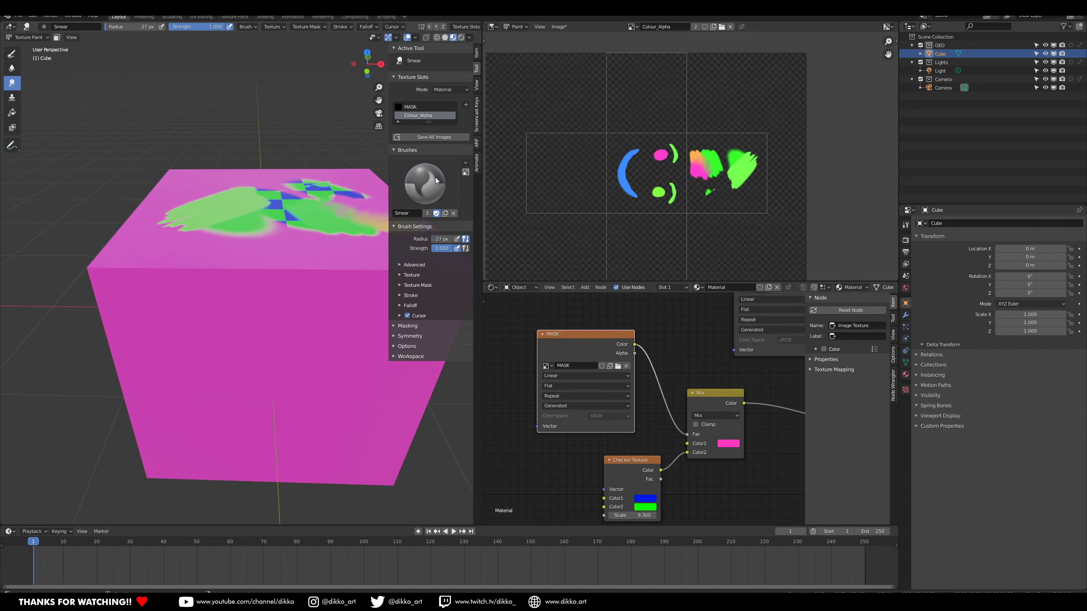
{"action": "left_click", "coordinate": [414, 107]}
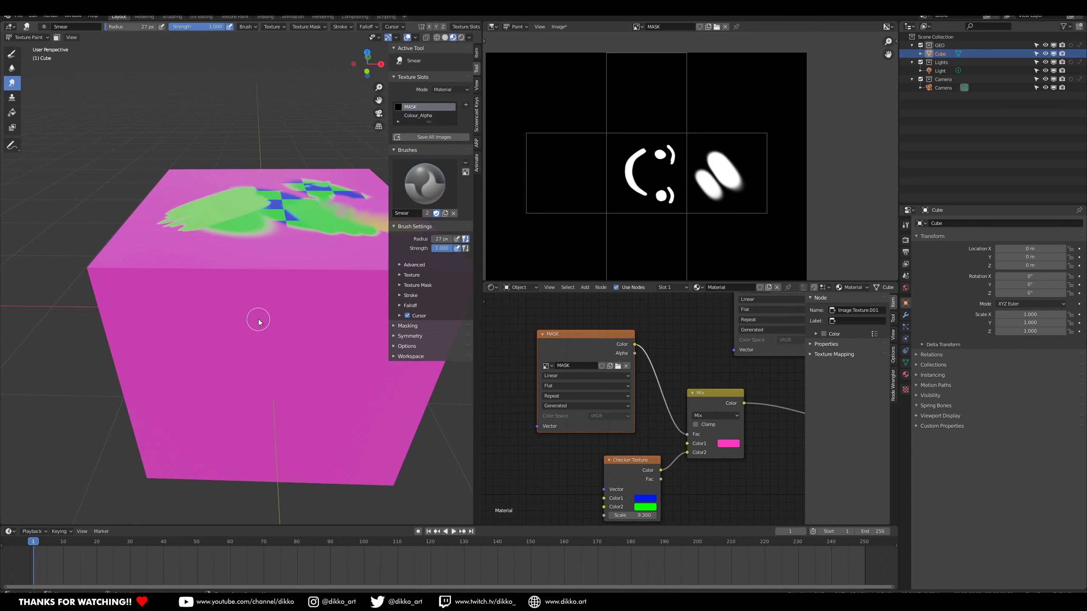
Set the Draw brush colour to white and paint a large mask patch on a blank face of the cube
{"action": "left_click", "coordinate": [11, 54]}
{"action": "left_click", "coordinate": [121, 27]}
{"action": "left_click", "coordinate": [408, 349]}
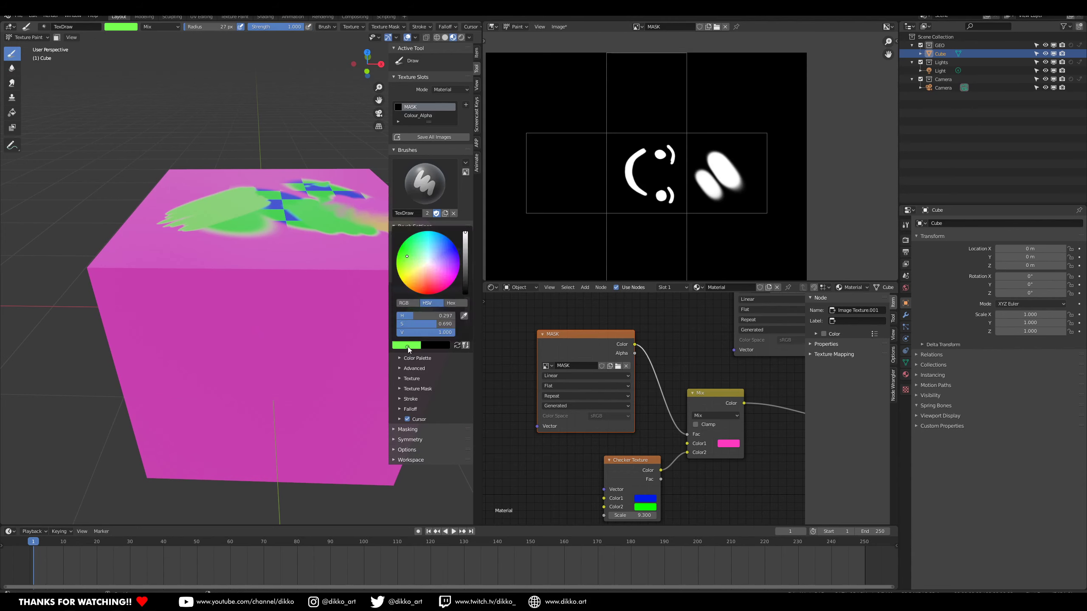
{"action": "left_click_drag", "start_coordinate": [439, 323], "coordinate": [382, 318]}
{"action": "mouse_move", "coordinate": [304, 337]}
{"action": "middle_mouse_down"}
{"action": "mouse_move", "coordinate": [313, 300]}
{"action": "mouse_move", "coordinate": [289, 270]}
{"action": "middle_mouse_up"}
{"action": "mouse_move", "coordinate": [231, 294]}
{"action": "left_mouse_down"}
{"action": "mouse_move", "coordinate": [222, 313]}
{"action": "mouse_move", "coordinate": [295, 261]}
{"action": "mouse_move", "coordinate": [188, 335]}
{"action": "mouse_move", "coordinate": [151, 299]}
{"action": "mouse_move", "coordinate": [252, 199]}
{"action": "mouse_move", "coordinate": [177, 304]}
{"action": "mouse_move", "coordinate": [223, 364]}
{"action": "mouse_move", "coordinate": [309, 347]}
{"action": "mouse_move", "coordinate": [301, 324]}
{"action": "mouse_move", "coordinate": [182, 384]}
{"action": "mouse_move", "coordinate": [228, 301]}
{"action": "mouse_move", "coordinate": [162, 325]}
{"action": "mouse_move", "coordinate": [134, 306]}
{"action": "left_mouse_up"}
Make Colour_Alpha the active paint slot and paint a small blue patch on another blank side face
{"action": "middle_click_drag", "start_coordinate": [689, 388], "coordinate": [547, 462]}
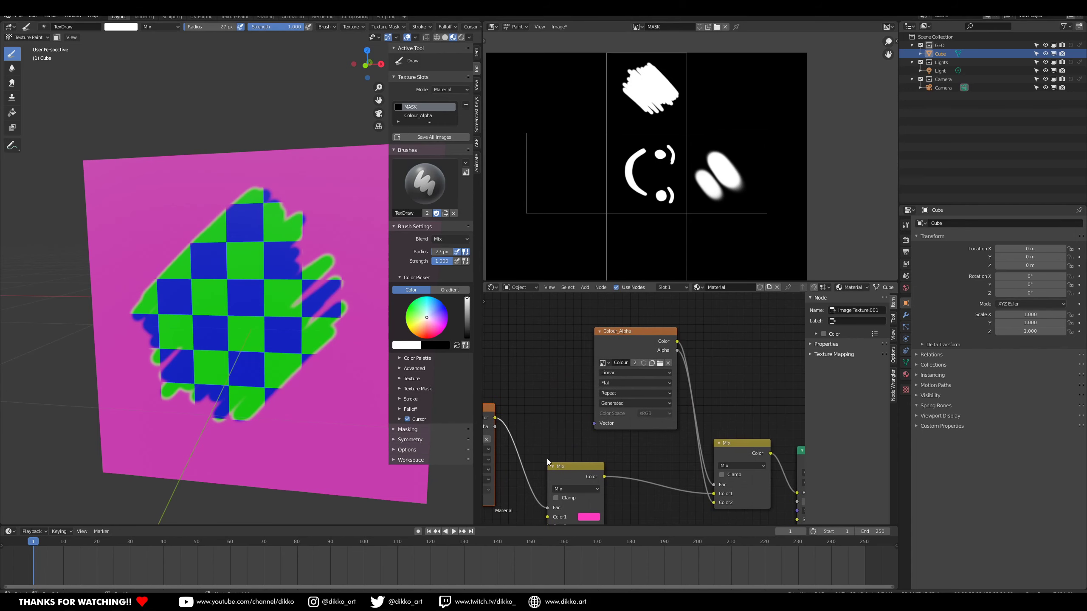
{"action": "left_click_drag", "start_coordinate": [620, 334], "coordinate": [621, 332]}
{"action": "left_click", "coordinate": [421, 115]}
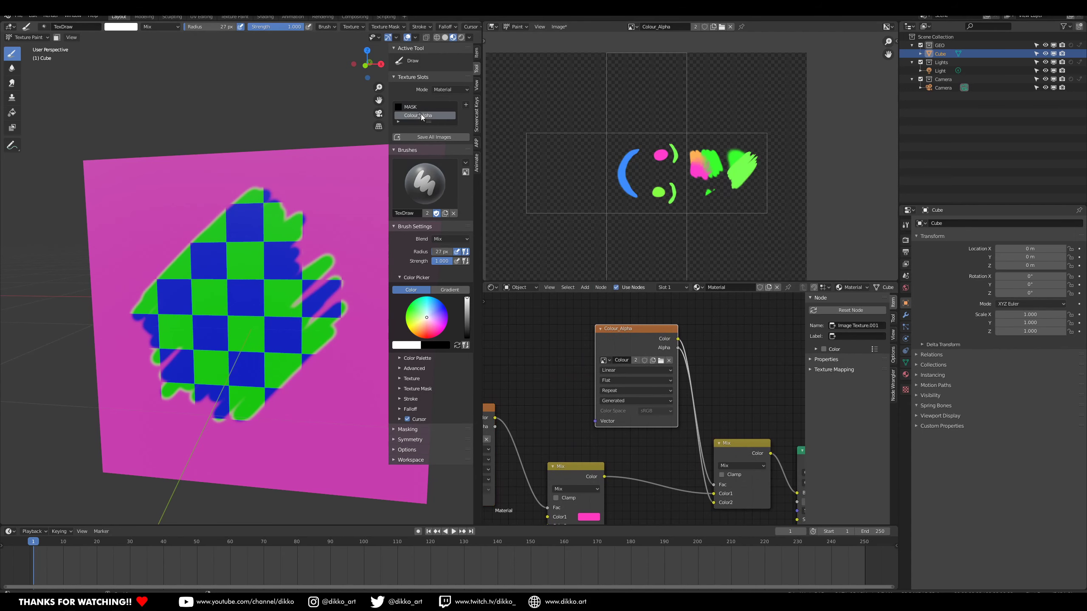
{"action": "middle_click_drag", "start_coordinate": [217, 253], "coordinate": [250, 259]}
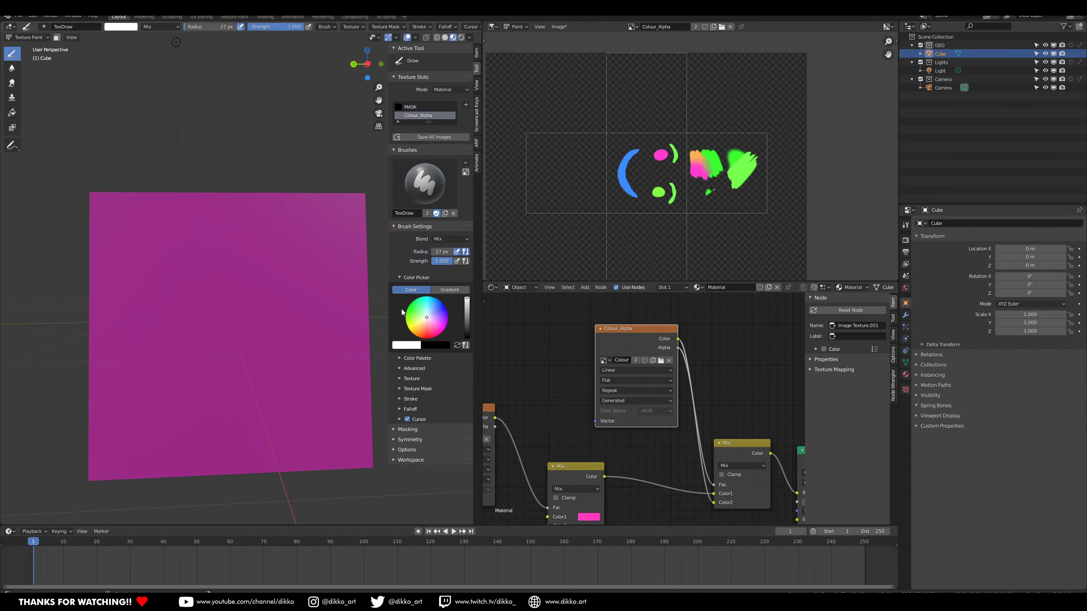
{"action": "mouse_move", "coordinate": [152, 249]}
{"action": "left_mouse_down"}
{"action": "mouse_move", "coordinate": [150, 274]}
{"action": "mouse_move", "coordinate": [163, 236]}
{"action": "mouse_move", "coordinate": [169, 261]}
{"action": "left_mouse_up"}
Paint a large cream patch and a smaller yellow patch beside the blue one on the same face
{"action": "middle_click_drag", "start_coordinate": [672, 224], "coordinate": [666, 162]}
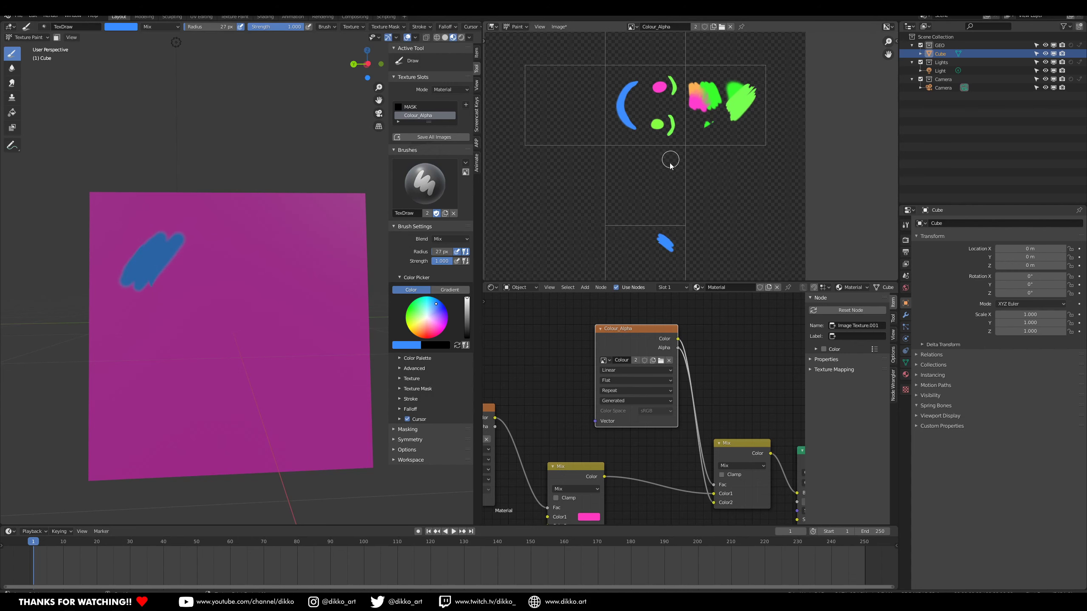
{"action": "left_click", "coordinate": [425, 321]}
{"action": "mouse_move", "coordinate": [195, 330]}
{"action": "left_mouse_down"}
{"action": "mouse_move", "coordinate": [250, 273]}
{"action": "mouse_move", "coordinate": [201, 323]}
{"action": "mouse_move", "coordinate": [231, 271]}
{"action": "mouse_move", "coordinate": [199, 337]}
{"action": "mouse_move", "coordinate": [279, 279]}
{"action": "mouse_move", "coordinate": [235, 380]}
{"action": "left_mouse_up"}
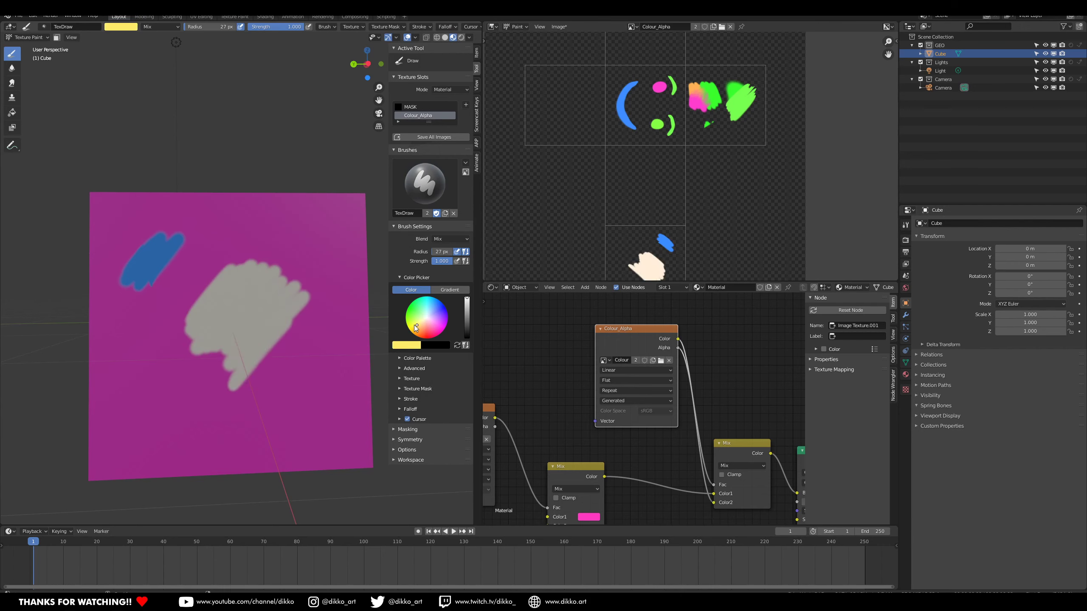
{"action": "middle_click_drag", "start_coordinate": [351, 338], "coordinate": [260, 345]}
{"action": "mouse_move", "coordinate": [248, 379]}
{"action": "left_mouse_down"}
{"action": "mouse_move", "coordinate": [269, 355]}
{"action": "mouse_move", "coordinate": [244, 396]}
{"action": "mouse_move", "coordinate": [272, 390]}
{"action": "left_mouse_up"}
Paint over the smiley face's pink eye in yellow
{"action": "mouse_move", "coordinate": [284, 406]}
{"action": "middle_mouse_down"}
{"action": "mouse_move", "coordinate": [289, 324]}
{"action": "mouse_move", "coordinate": [184, 316]}
{"action": "mouse_move", "coordinate": [260, 291]}
{"action": "mouse_move", "coordinate": [227, 337]}
{"action": "mouse_move", "coordinate": [277, 342]}
{"action": "mouse_move", "coordinate": [259, 339]}
{"action": "mouse_move", "coordinate": [294, 326]}
{"action": "mouse_move", "coordinate": [161, 335]}
{"action": "middle_mouse_up"}
{"action": "mouse_move", "coordinate": [161, 335]}
{"action": "left_mouse_down"}
{"action": "mouse_move", "coordinate": [178, 305]}
{"action": "mouse_move", "coordinate": [173, 347]}
{"action": "left_mouse_up"}
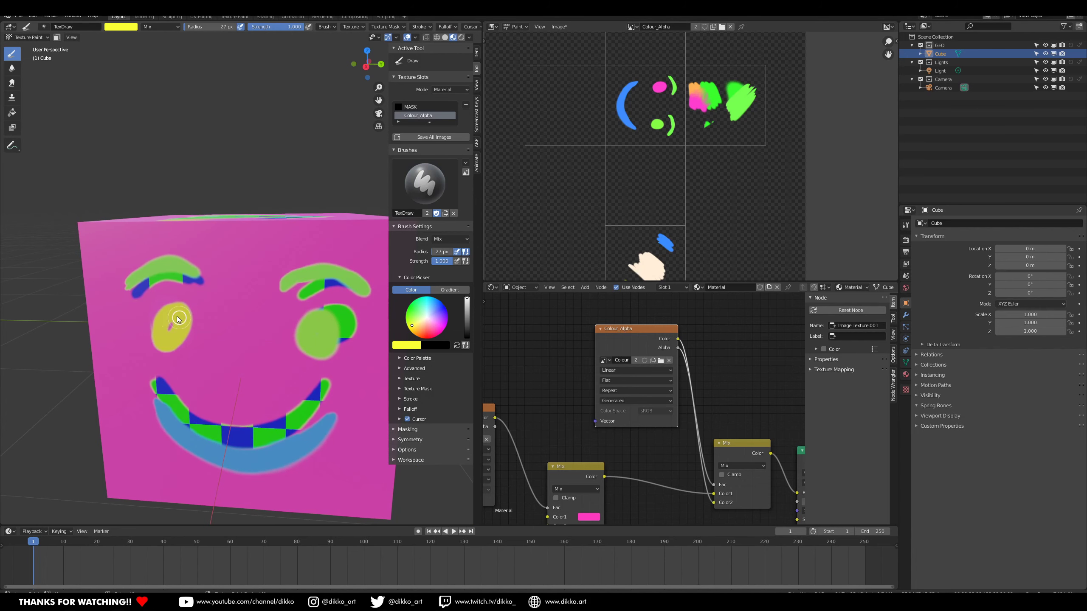
{"action": "left_click_drag", "start_coordinate": [178, 342], "coordinate": [177, 332]}
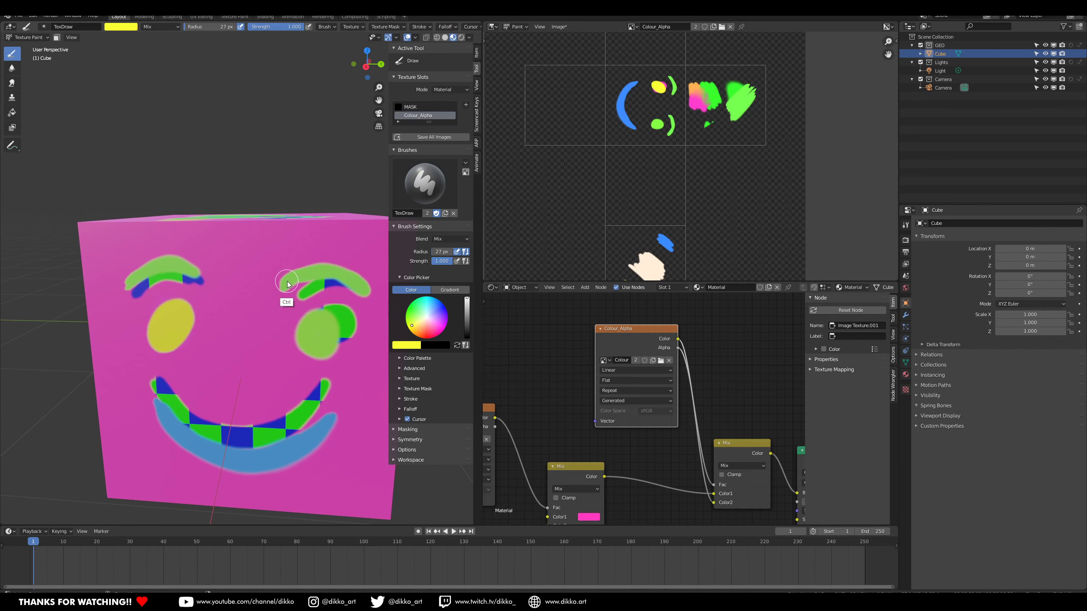
Paint a yellow patch in the middle of the blank side face next to the smiley, and shift the Colour_Alpha node slightly
{"action": "scroll", "coordinate": [287, 284], "scroll_direction": "down", "scroll_amount": 2}
{"action": "mouse_move", "coordinate": [287, 284]}
{"action": "middle_mouse_down"}
{"action": "mouse_move", "coordinate": [196, 356]}
{"action": "mouse_move", "coordinate": [250, 354]}
{"action": "mouse_move", "coordinate": [243, 373]}
{"action": "mouse_move", "coordinate": [276, 312]}
{"action": "middle_mouse_up"}
{"action": "scroll", "coordinate": [243, 372], "scroll_direction": "up", "scroll_amount": 2}
{"action": "mouse_move", "coordinate": [276, 312]}
{"action": "left_mouse_down"}
{"action": "mouse_move", "coordinate": [240, 354]}
{"action": "mouse_move", "coordinate": [284, 344]}
{"action": "mouse_move", "coordinate": [278, 359]}
{"action": "left_mouse_up"}
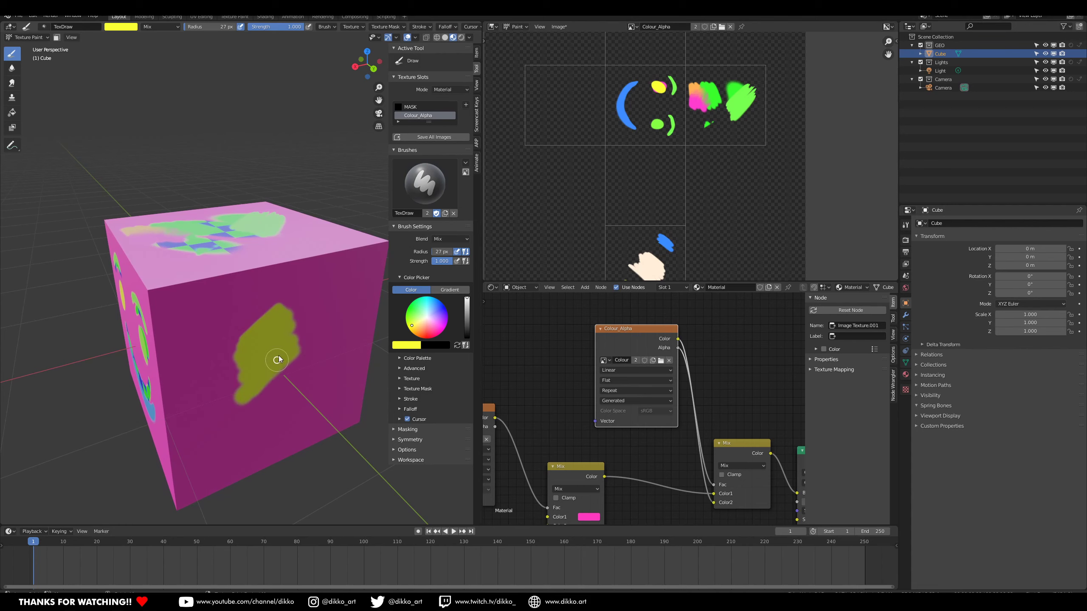
{"action": "left_click_drag", "start_coordinate": [597, 337], "coordinate": [584, 337]}
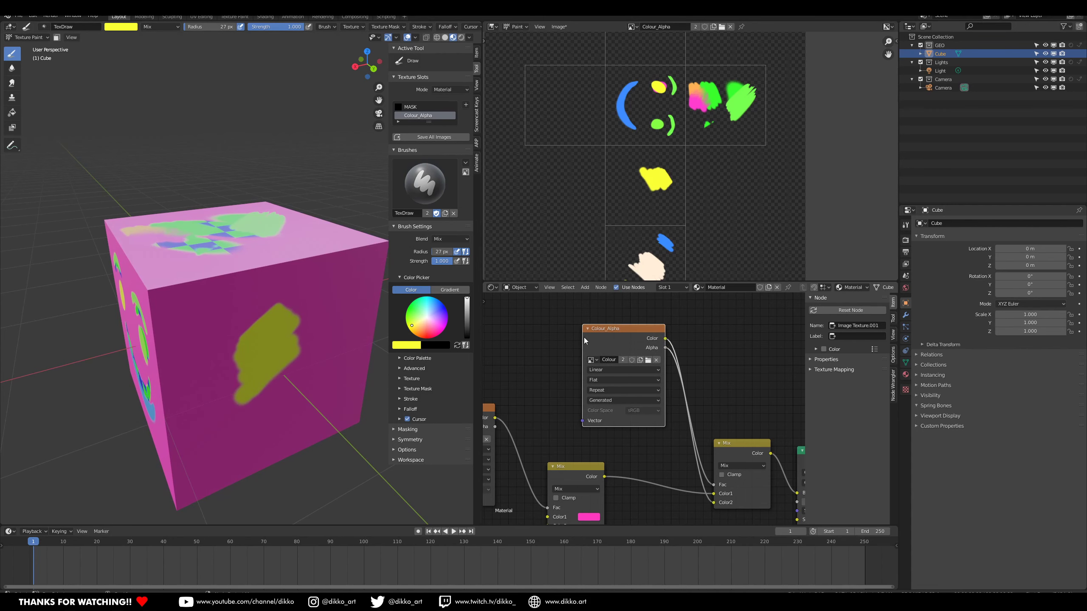
Paint yellow strokes across the cube corner shared by the top, the smiley face and the neighbouring side
{"action": "mouse_move", "coordinate": [234, 334]}
{"action": "middle_mouse_down"}
{"action": "mouse_move", "coordinate": [181, 354]}
{"action": "mouse_move", "coordinate": [237, 341]}
{"action": "mouse_move", "coordinate": [226, 325]}
{"action": "mouse_move", "coordinate": [262, 282]}
{"action": "mouse_move", "coordinate": [259, 303]}
{"action": "mouse_move", "coordinate": [254, 296]}
{"action": "mouse_move", "coordinate": [346, 306]}
{"action": "mouse_move", "coordinate": [223, 316]}
{"action": "mouse_move", "coordinate": [302, 350]}
{"action": "mouse_move", "coordinate": [241, 314]}
{"action": "mouse_move", "coordinate": [234, 345]}
{"action": "mouse_move", "coordinate": [169, 299]}
{"action": "mouse_move", "coordinate": [251, 282]}
{"action": "mouse_move", "coordinate": [259, 348]}
{"action": "middle_mouse_up"}
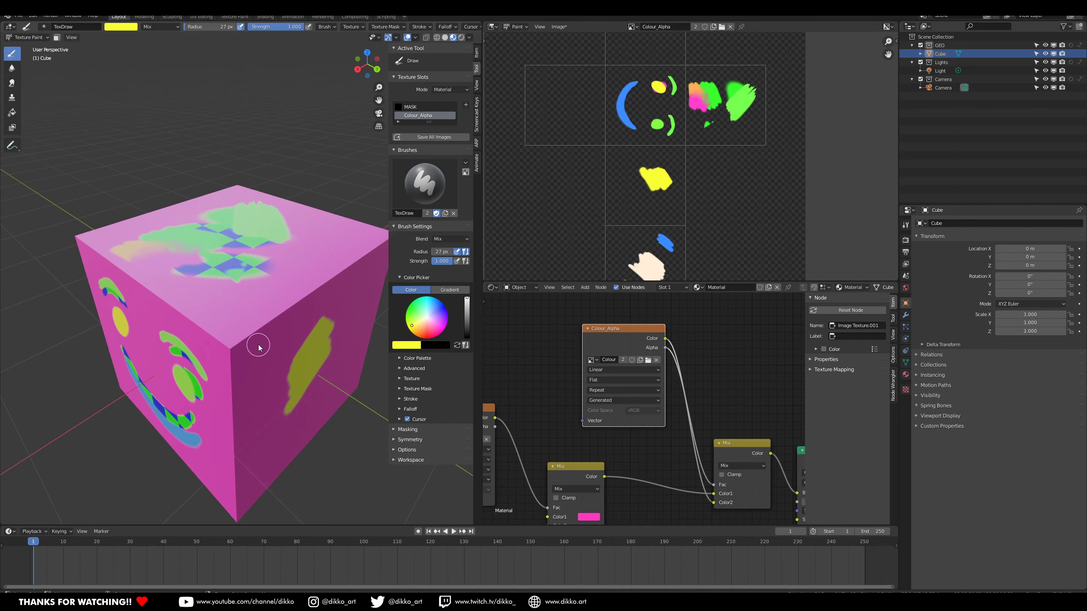
{"action": "mouse_move", "coordinate": [249, 334]}
{"action": "left_mouse_down"}
{"action": "mouse_move", "coordinate": [223, 347]}
{"action": "mouse_move", "coordinate": [242, 340]}
{"action": "left_mouse_up"}
{"action": "left_click_drag", "start_coordinate": [599, 328], "coordinate": [595, 329]}
{"action": "middle_click_drag", "start_coordinate": [239, 372], "coordinate": [235, 352]}
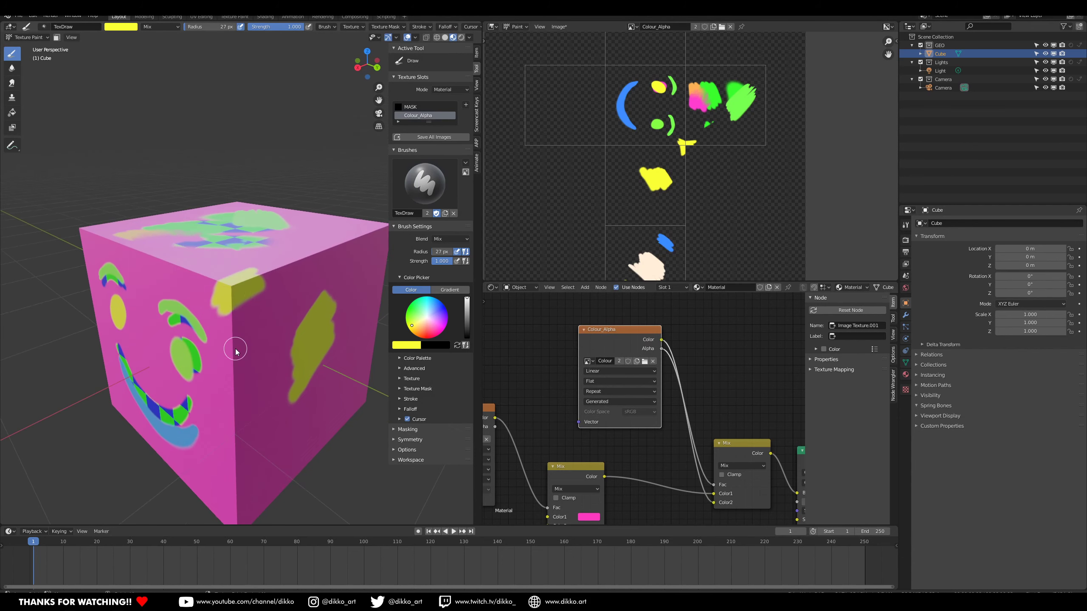
{"action": "mouse_move", "coordinate": [230, 315]}
{"action": "left_mouse_down"}
{"action": "mouse_move", "coordinate": [234, 327]}
{"action": "mouse_move", "coordinate": [255, 308]}
{"action": "mouse_move", "coordinate": [208, 309]}
{"action": "left_mouse_up"}
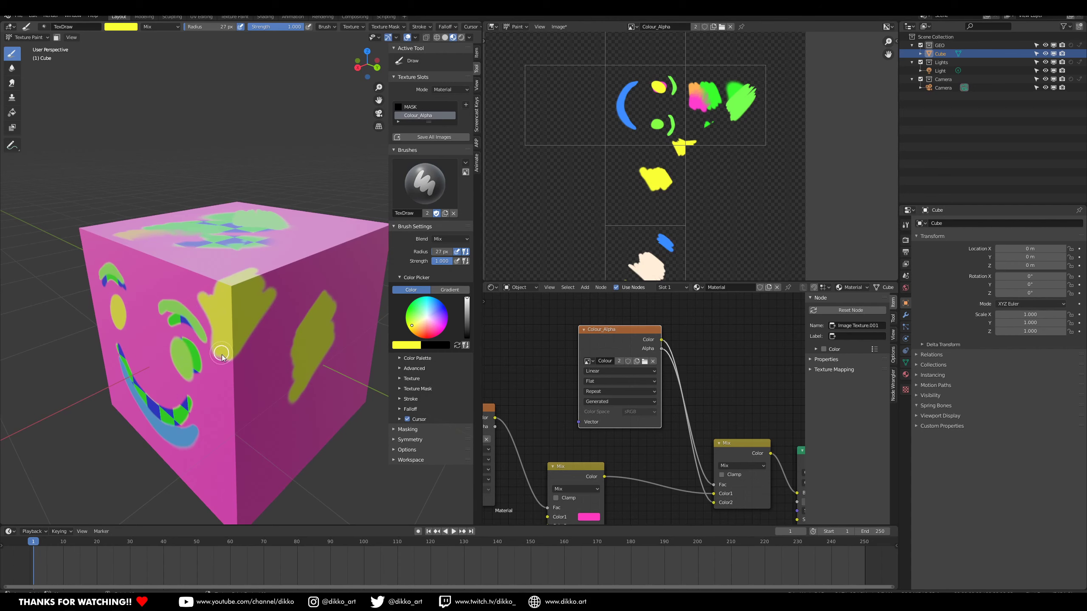
Reposition the MASK, Checker Texture and mask Mix nodes, and fit the whole node tree in view
{"action": "middle_click_drag", "start_coordinate": [597, 435], "coordinate": [673, 335]}
{"action": "left_click_drag", "start_coordinate": [522, 311], "coordinate": [521, 314]}
{"action": "left_click_drag", "start_coordinate": [575, 434], "coordinate": [555, 440]}
{"action": "left_click_drag", "start_coordinate": [653, 366], "coordinate": [644, 372]}
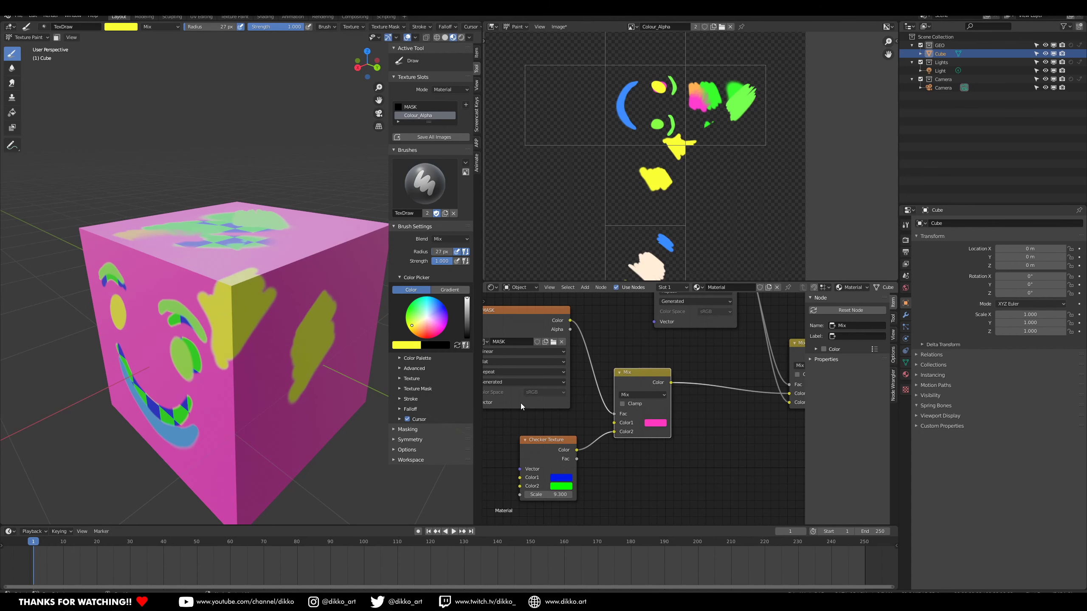
{"action": "middle_click_drag", "start_coordinate": [223, 376], "coordinate": [239, 376]}
{"action": "key", "text": "Home"}
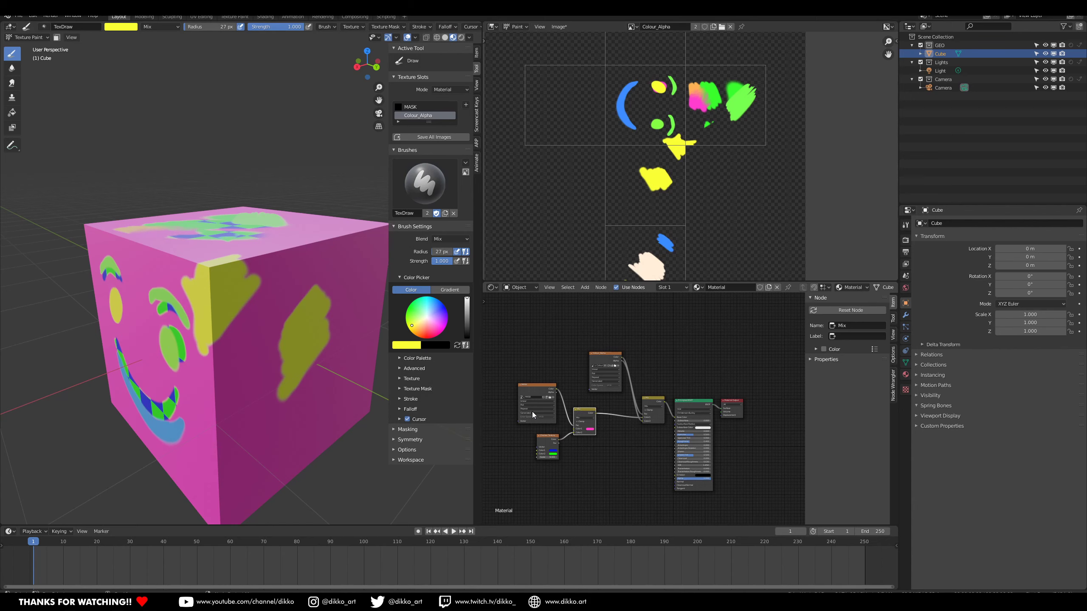
Paint a yellow stroke across the cube's other upper corner, spanning the top and both adjoining sides
{"action": "mouse_move", "coordinate": [359, 437]}
{"action": "middle_mouse_down"}
{"action": "mouse_move", "coordinate": [276, 388]}
{"action": "mouse_move", "coordinate": [193, 389]}
{"action": "mouse_move", "coordinate": [215, 431]}
{"action": "mouse_move", "coordinate": [237, 432]}
{"action": "middle_mouse_up"}
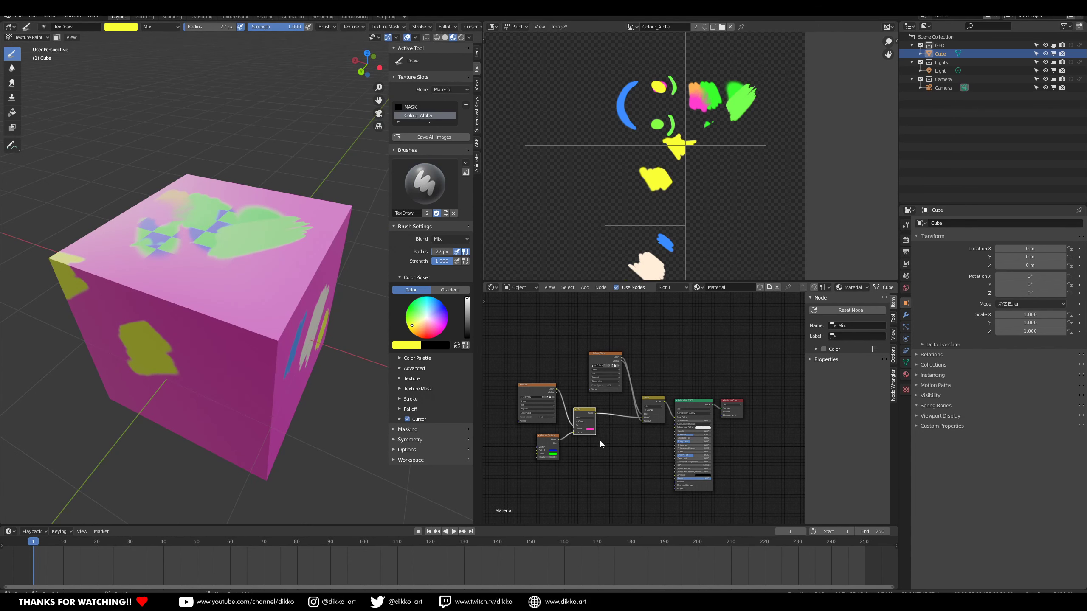
{"action": "scroll", "coordinate": [599, 441], "scroll_direction": "up", "scroll_amount": 3}
{"action": "middle_click_drag", "start_coordinate": [574, 405], "coordinate": [629, 412]}
{"action": "middle_click_drag", "start_coordinate": [626, 356], "coordinate": [638, 359]}
{"action": "mouse_move", "coordinate": [230, 378]}
{"action": "middle_mouse_down"}
{"action": "mouse_move", "coordinate": [346, 367]}
{"action": "mouse_move", "coordinate": [209, 365]}
{"action": "mouse_move", "coordinate": [288, 348]}
{"action": "mouse_move", "coordinate": [264, 311]}
{"action": "middle_mouse_up"}
{"action": "mouse_move", "coordinate": [269, 317]}
{"action": "left_mouse_down"}
{"action": "mouse_move", "coordinate": [258, 306]}
{"action": "mouse_move", "coordinate": [214, 309]}
{"action": "left_mouse_up"}
{"action": "middle_click_drag", "start_coordinate": [640, 357], "coordinate": [614, 393]}
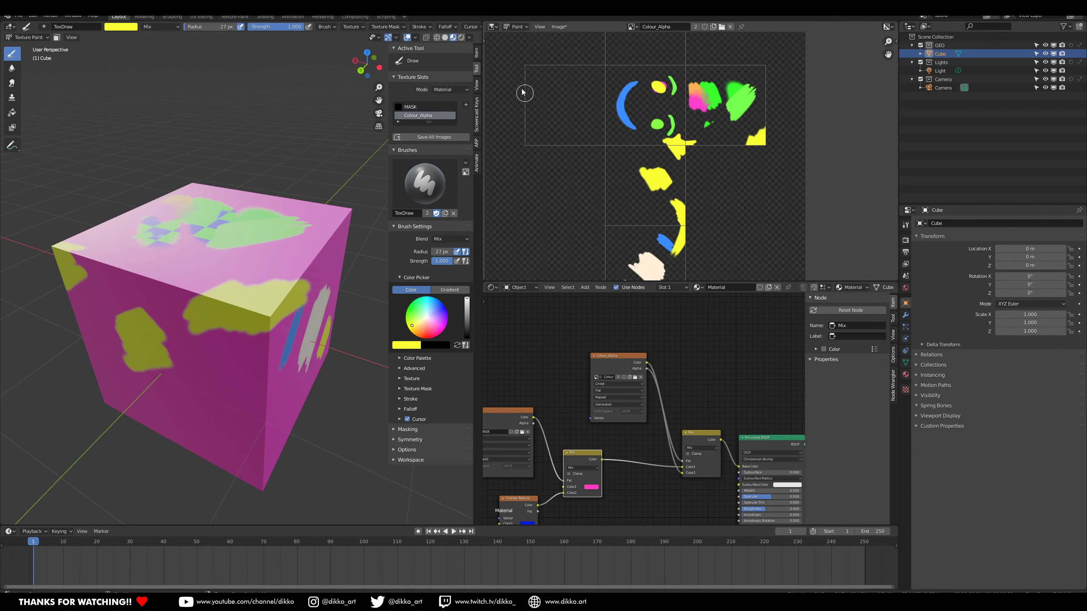
Switch the Image Editor area to the Shader Editor
{"action": "left_click", "coordinate": [492, 28]}
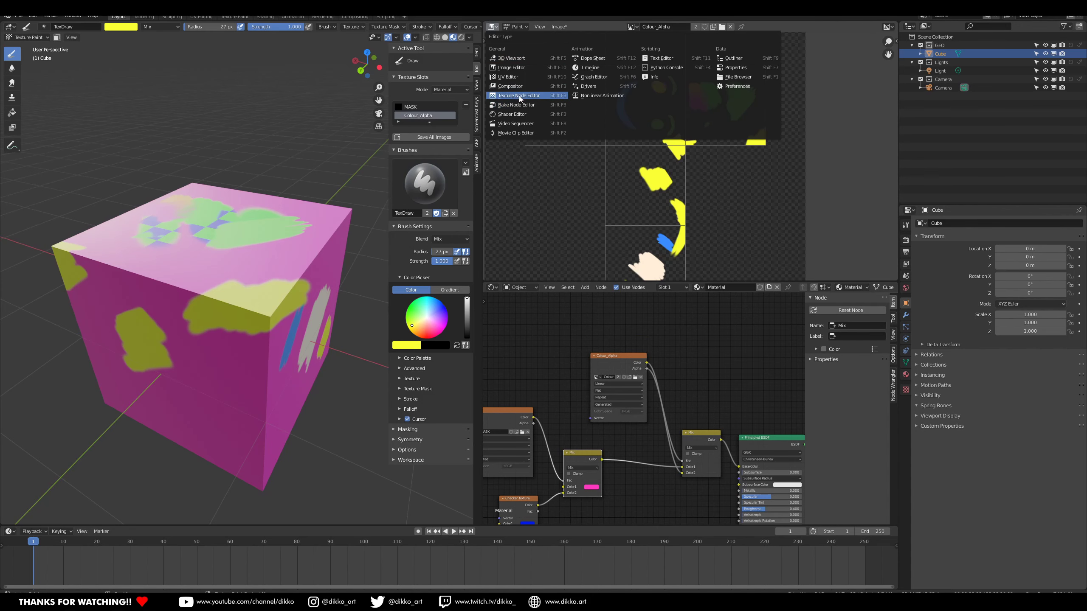
{"action": "left_click", "coordinate": [518, 95]}
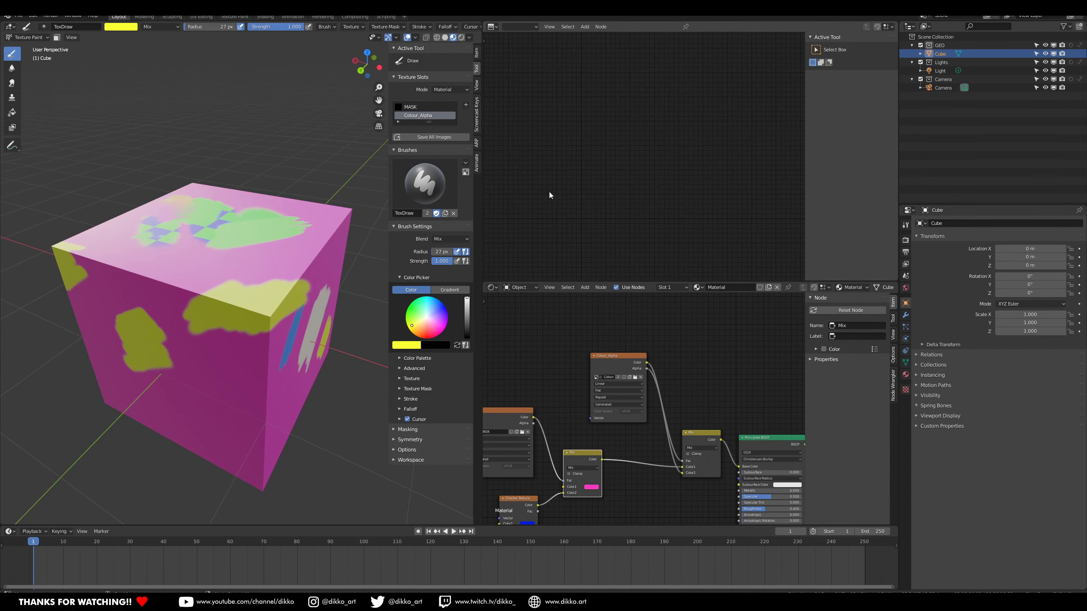
{"action": "left_click", "coordinate": [492, 27]}
{"action": "left_click", "coordinate": [514, 115]}
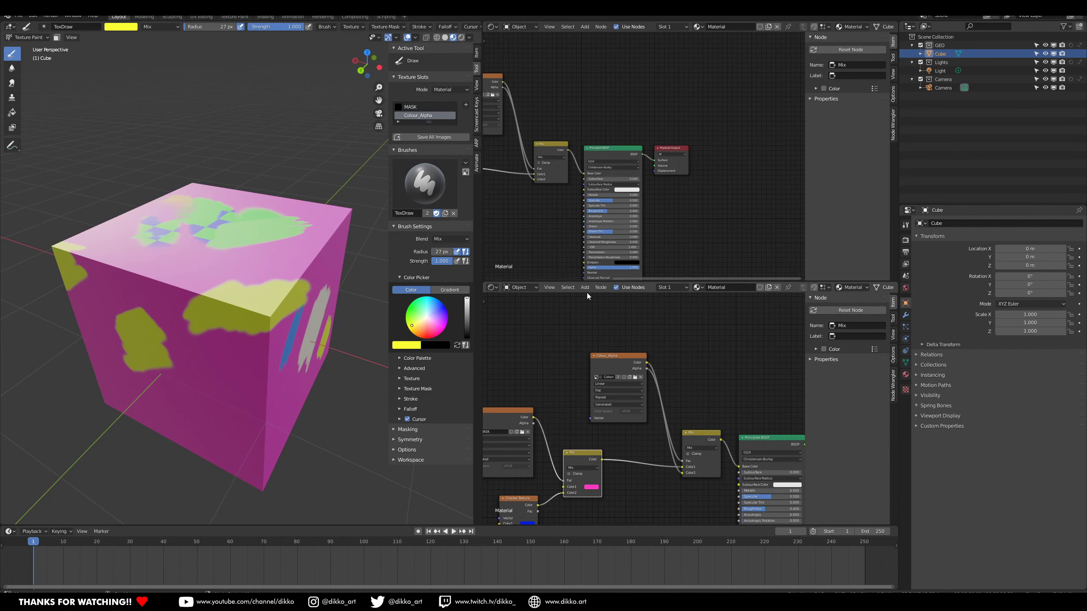
Tidy the layout of the MASK texture, Checker Texture and mask Mix nodes in the lower node editor
{"action": "middle_click_drag", "start_coordinate": [524, 426], "coordinate": [602, 377]}
{"action": "left_click_drag", "start_coordinate": [583, 362], "coordinate": [581, 356]}
{"action": "left_click_drag", "start_coordinate": [597, 450], "coordinate": [582, 451]}
{"action": "left_click_drag", "start_coordinate": [664, 406], "coordinate": [672, 418]}
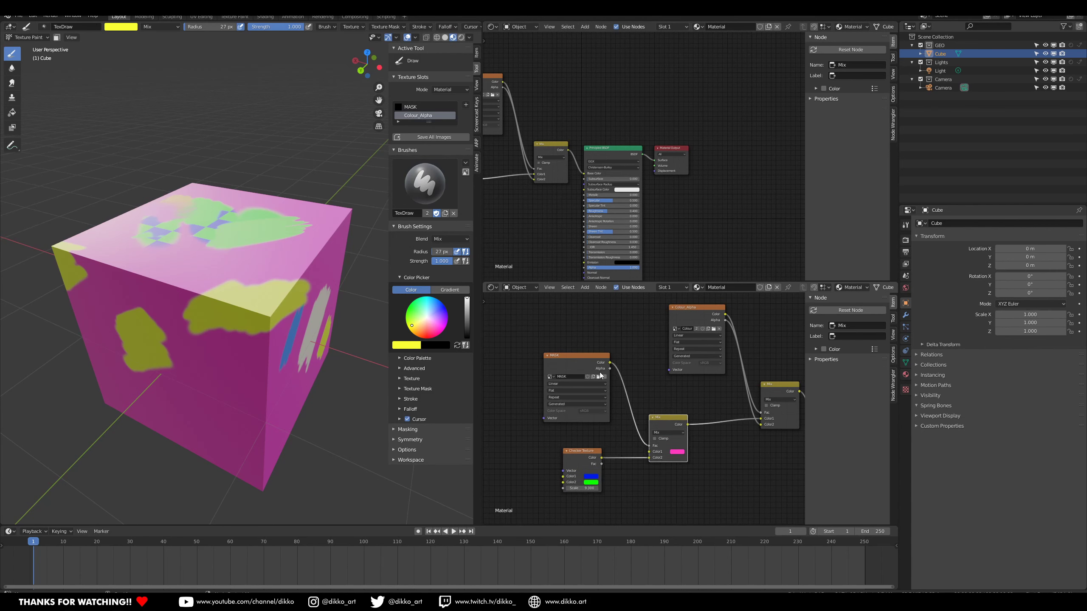
{"action": "left_click_drag", "start_coordinate": [578, 355], "coordinate": [588, 365]}
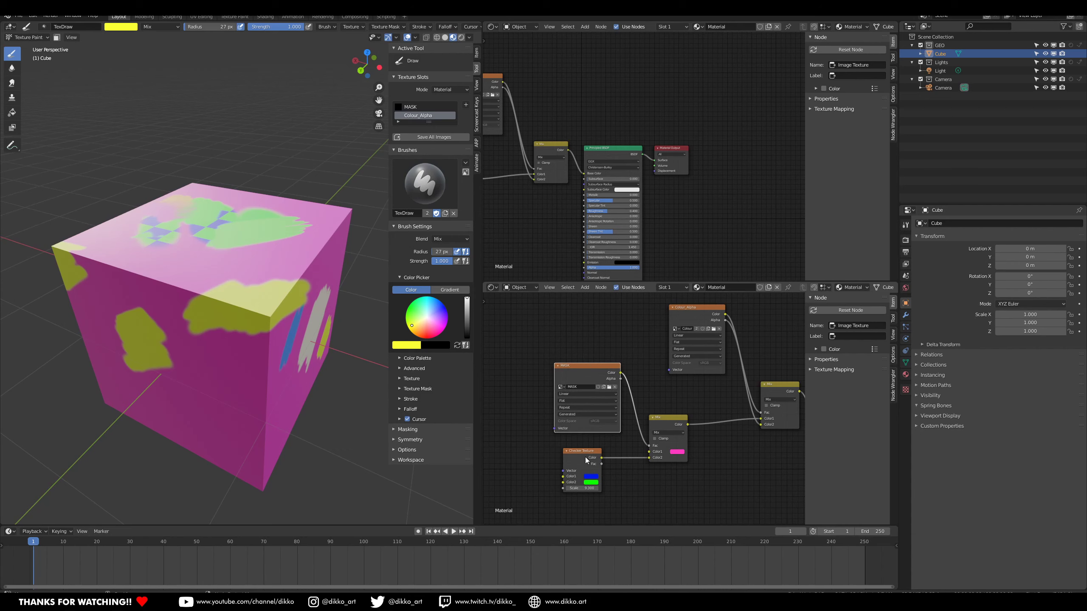
{"action": "left_click_drag", "start_coordinate": [585, 460], "coordinate": [578, 454]}
{"action": "mouse_move", "coordinate": [306, 404]}
{"action": "middle_mouse_down"}
{"action": "mouse_move", "coordinate": [273, 364]}
{"action": "mouse_move", "coordinate": [251, 388]}
{"action": "mouse_move", "coordinate": [278, 374]}
{"action": "middle_mouse_up"}
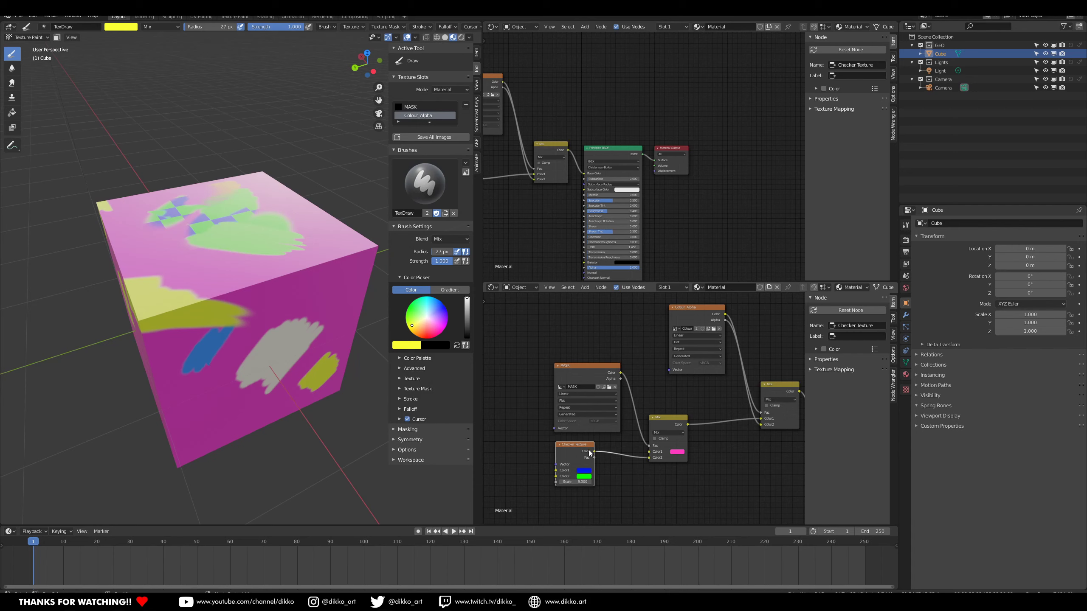
Increase the Checker Texture's scale slightly while viewing the checkered patch on the cube's side
{"action": "mouse_move", "coordinate": [239, 355]}
{"action": "middle_mouse_down"}
{"action": "mouse_move", "coordinate": [253, 360]}
{"action": "mouse_move", "coordinate": [267, 343]}
{"action": "mouse_move", "coordinate": [258, 344]}
{"action": "middle_mouse_up"}
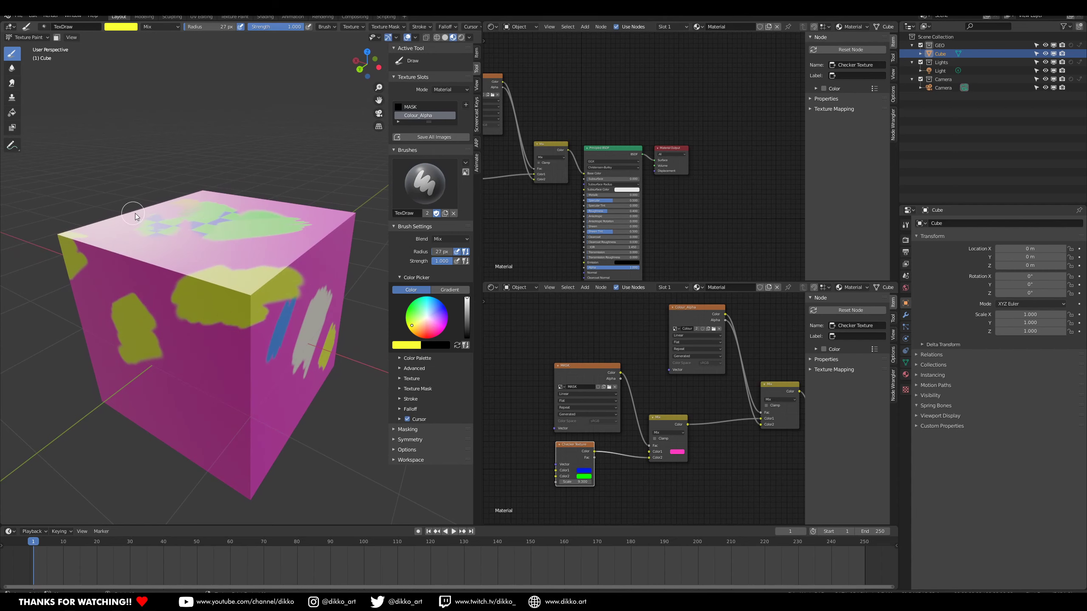
{"action": "mouse_move", "coordinate": [278, 403]}
{"action": "middle_mouse_down"}
{"action": "mouse_move", "coordinate": [218, 400]}
{"action": "mouse_move", "coordinate": [246, 378]}
{"action": "middle_mouse_up"}
{"action": "left_click_drag", "start_coordinate": [258, 345], "coordinate": [272, 342]}
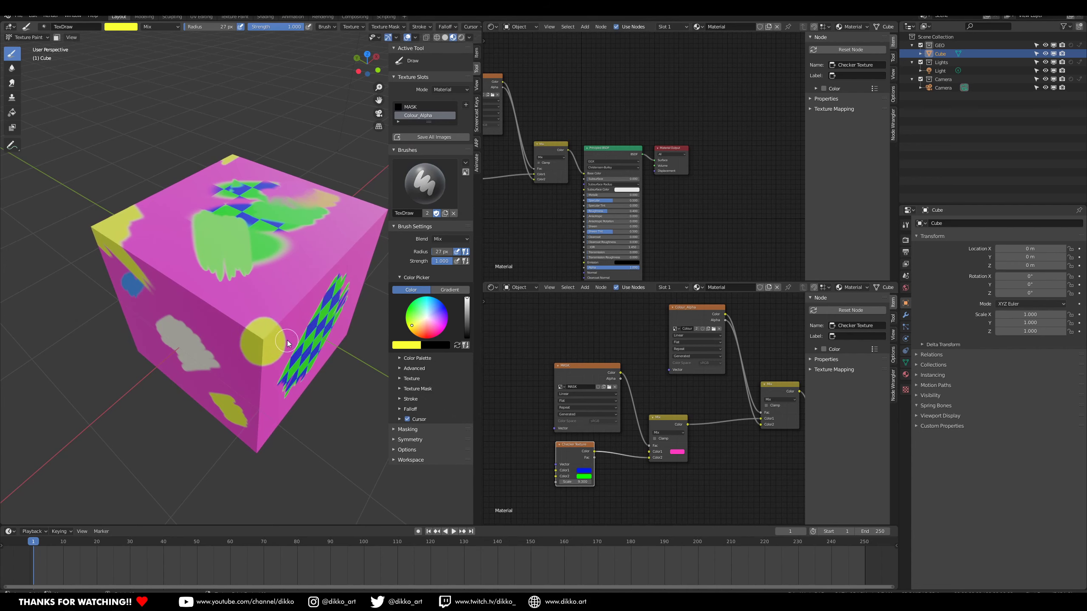
{"action": "middle_click_drag", "start_coordinate": [288, 344], "coordinate": [308, 437]}
{"action": "scroll", "coordinate": [308, 437], "scroll_direction": "up", "scroll_amount": 3}
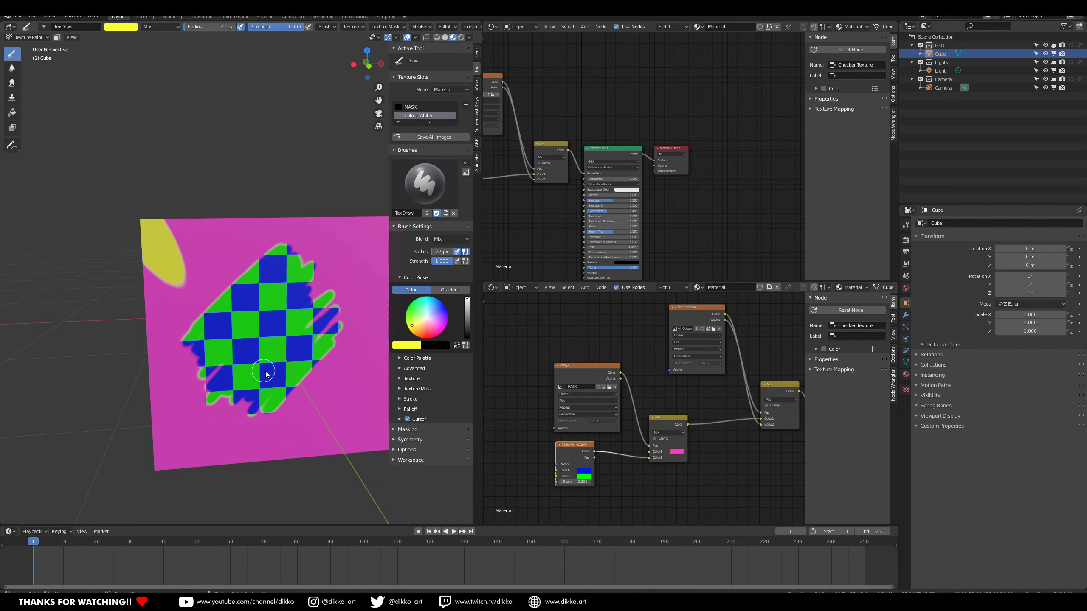
{"action": "left_click_drag", "start_coordinate": [574, 480], "coordinate": [600, 480]}
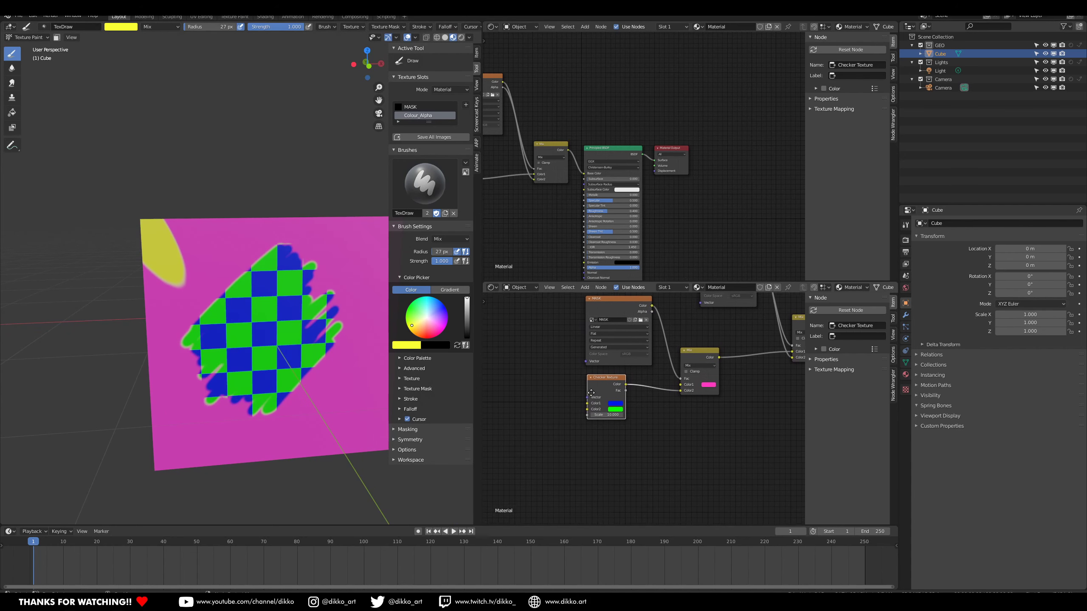
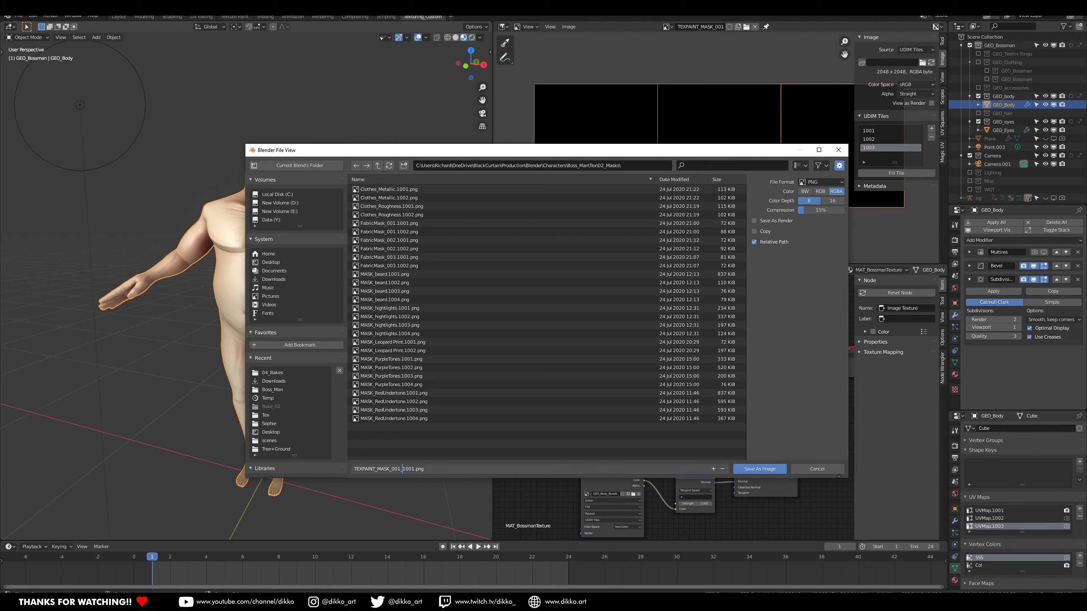
Save the tiled mask image as TEXPAINT_MASK_001_1001.png in PNG format in the 02_Masks folder
{"action": "left_click", "coordinate": [746, 468]}
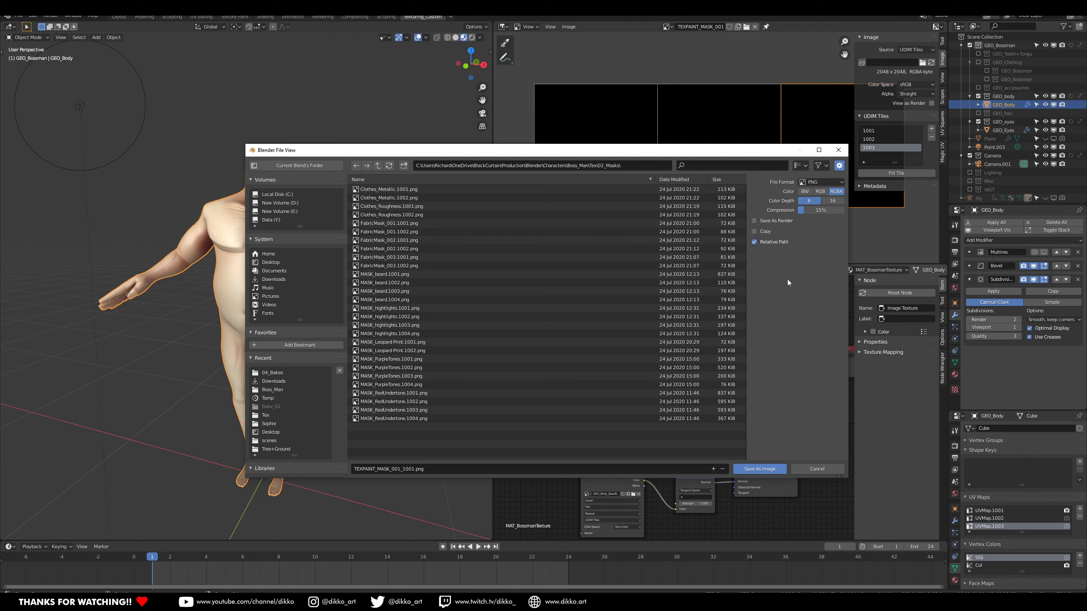
{"action": "left_click", "coordinate": [764, 469]}
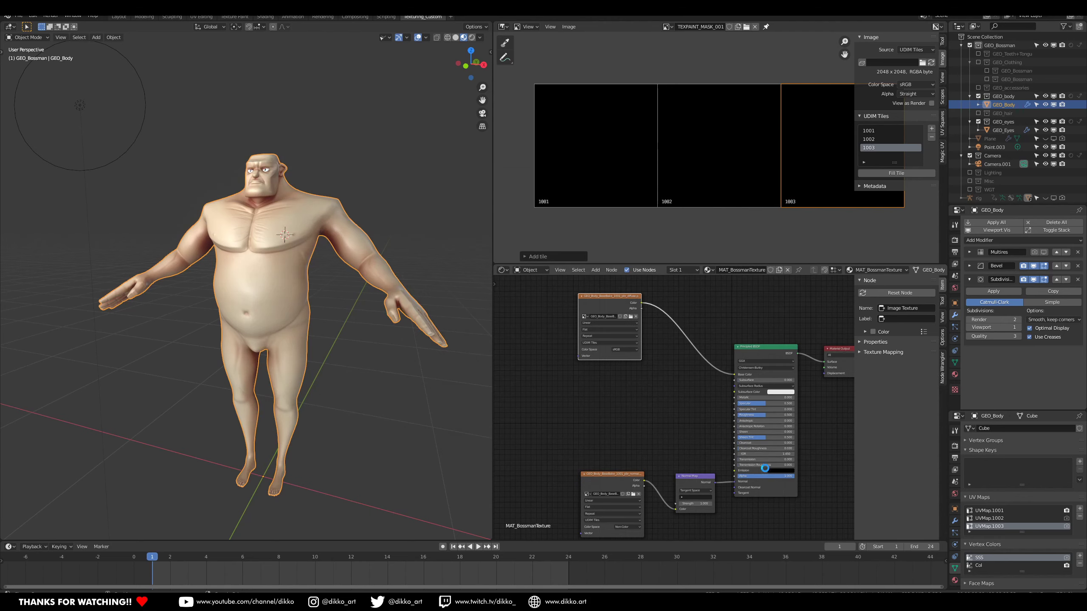
Examine the character's body up close from different angles
{"action": "middle_click_drag", "start_coordinate": [298, 252], "coordinate": [327, 230]}
{"action": "middle_click_drag", "start_coordinate": [283, 200], "coordinate": [383, 294]}
{"action": "scroll", "coordinate": [271, 207], "scroll_direction": "up", "scroll_amount": 3}
{"action": "scroll", "coordinate": [278, 245], "scroll_direction": "up", "scroll_amount": 2}
{"action": "scroll", "coordinate": [277, 209], "scroll_direction": "up", "scroll_amount": 2}
{"action": "scroll", "coordinate": [270, 253], "scroll_direction": "up", "scroll_amount": 1}
{"action": "scroll", "coordinate": [274, 254], "scroll_direction": "up", "scroll_amount": 1}
{"action": "mouse_move", "coordinate": [275, 311]}
{"action": "middle_mouse_down"}
{"action": "mouse_move", "coordinate": [318, 320]}
{"action": "mouse_move", "coordinate": [294, 310]}
{"action": "middle_mouse_up"}
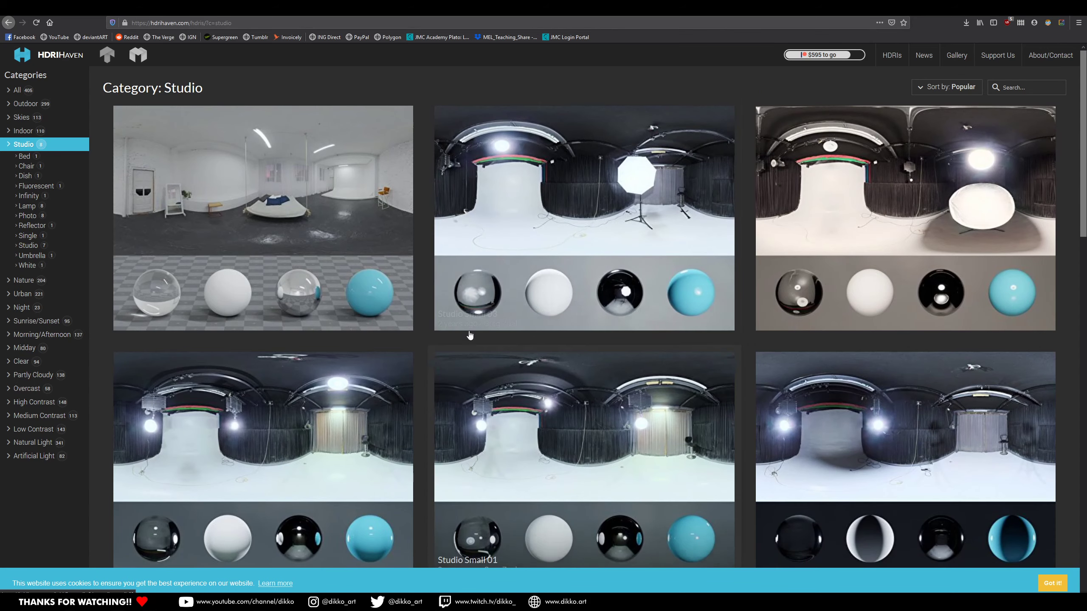
Browse the Studio HDRIs on HDRI Haven in the browser and download Photo Studio 01 as the 2k HDR file
{"action": "scroll", "coordinate": [266, 269], "scroll_direction": "down", "scroll_amount": 4}
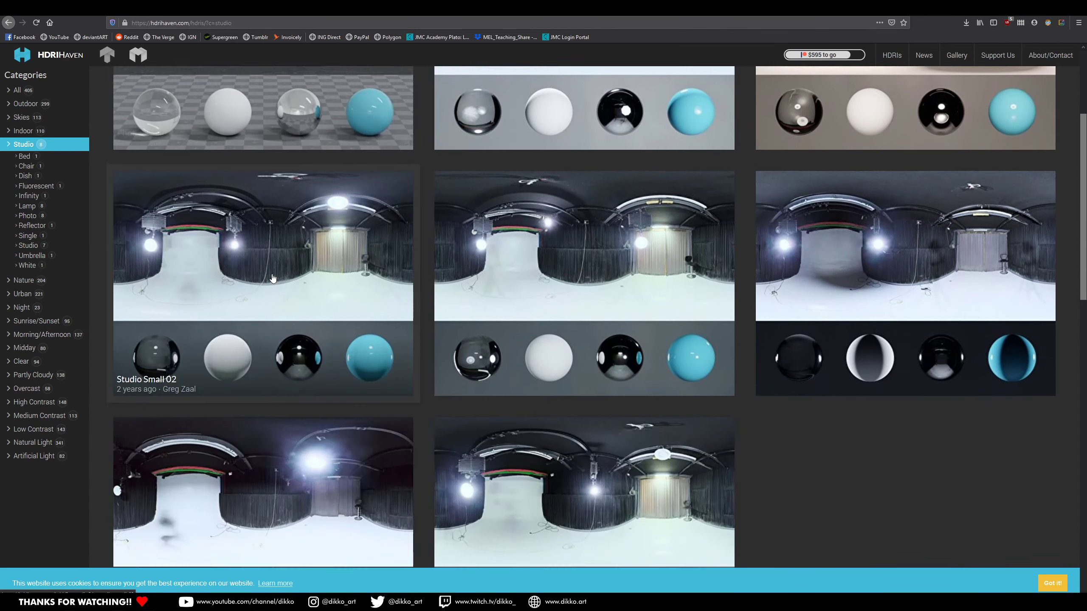
{"action": "scroll", "coordinate": [253, 255], "scroll_direction": "up", "scroll_amount": 3}
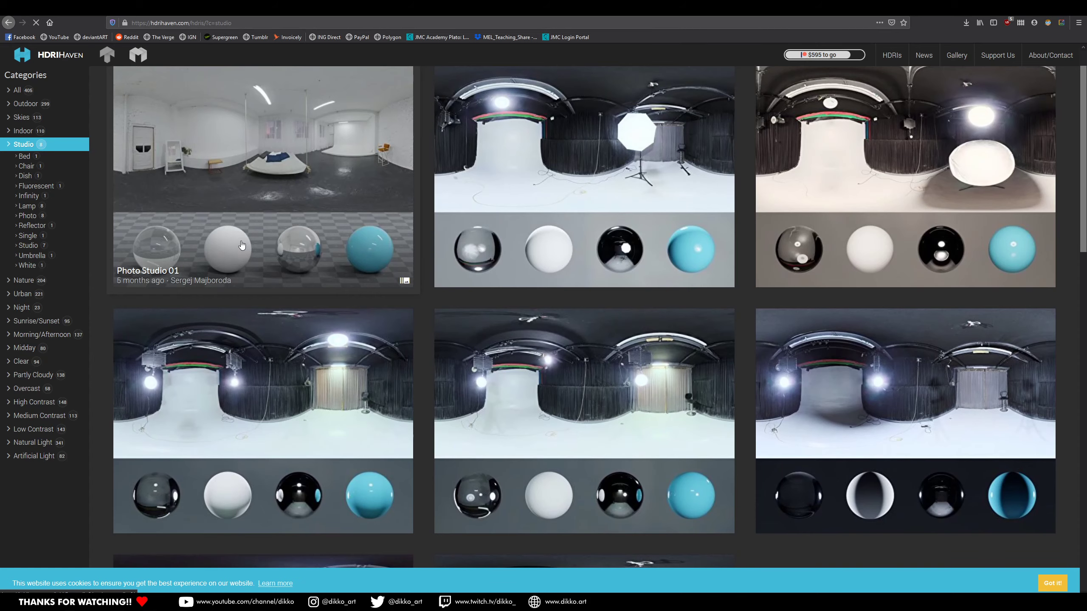
{"action": "left_click", "coordinate": [241, 245]}
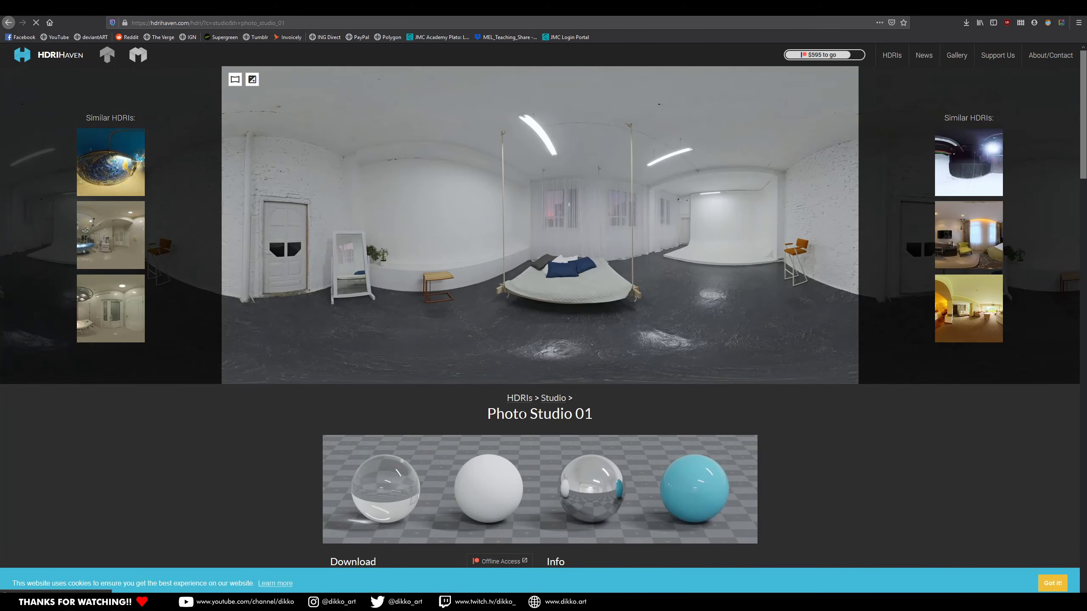
{"action": "scroll", "coordinate": [521, 414], "scroll_direction": "down", "scroll_amount": 2}
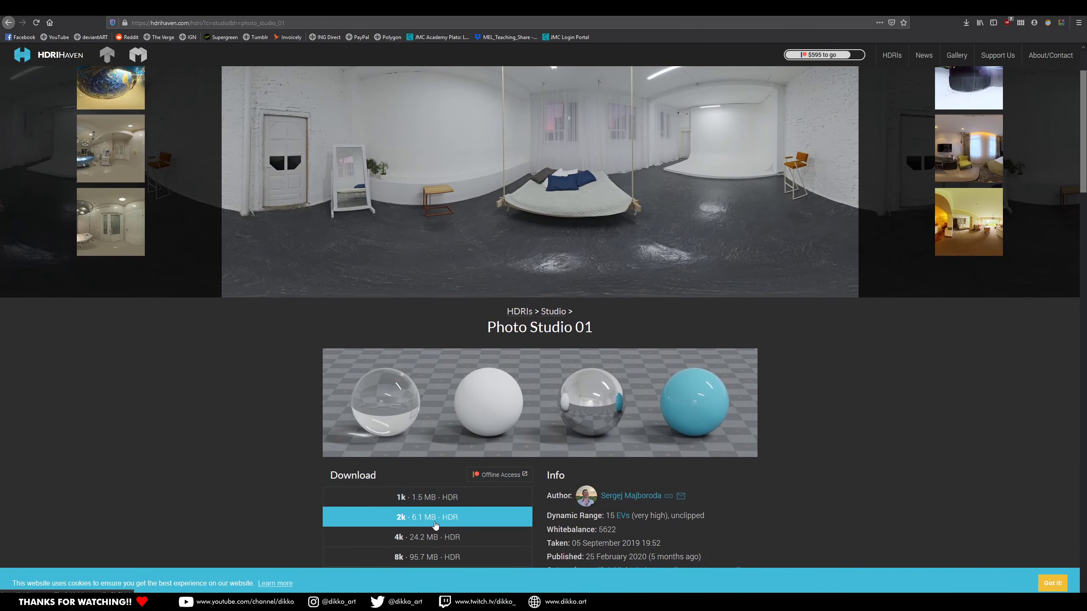
{"action": "left_click", "coordinate": [436, 518]}
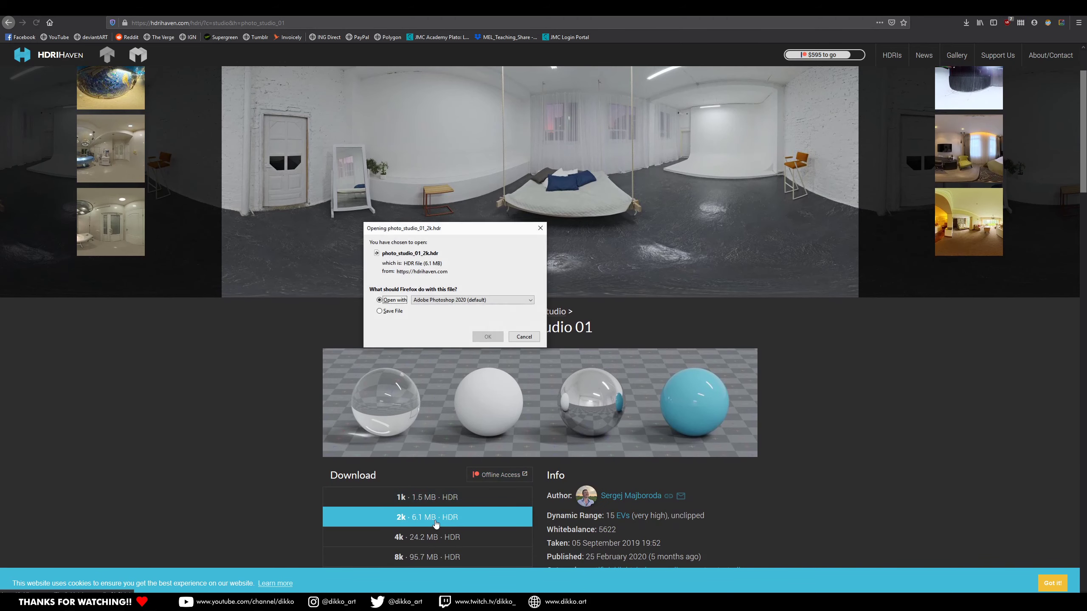
{"action": "left_click", "coordinate": [486, 337]}
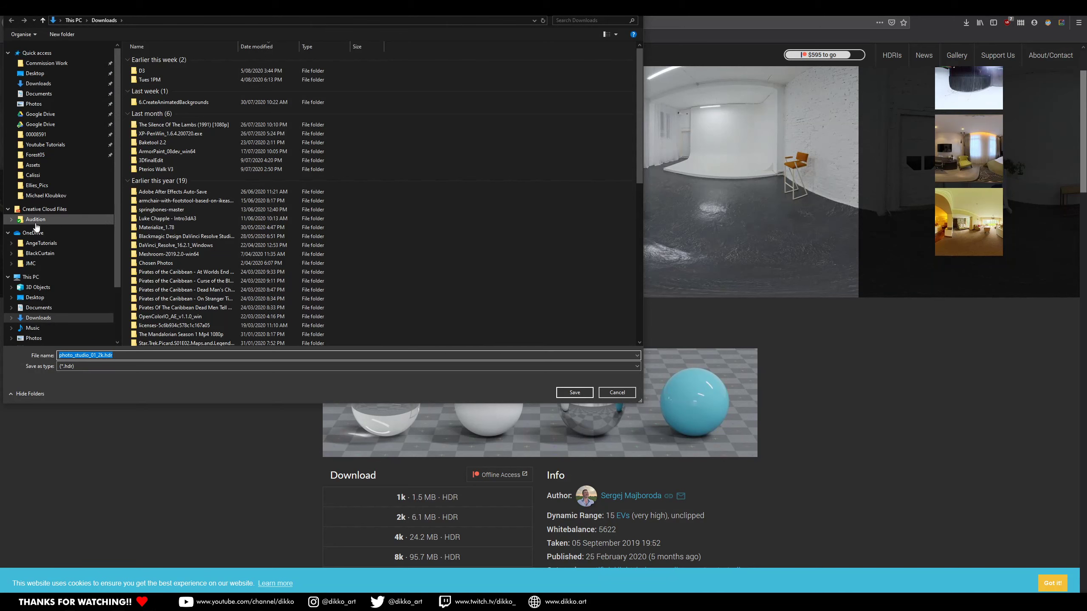
Save photo_studio_01_2k.hdr in the BlackCurtain/Production/Blender/Resources folder
{"action": "left_click", "coordinate": [51, 259]}
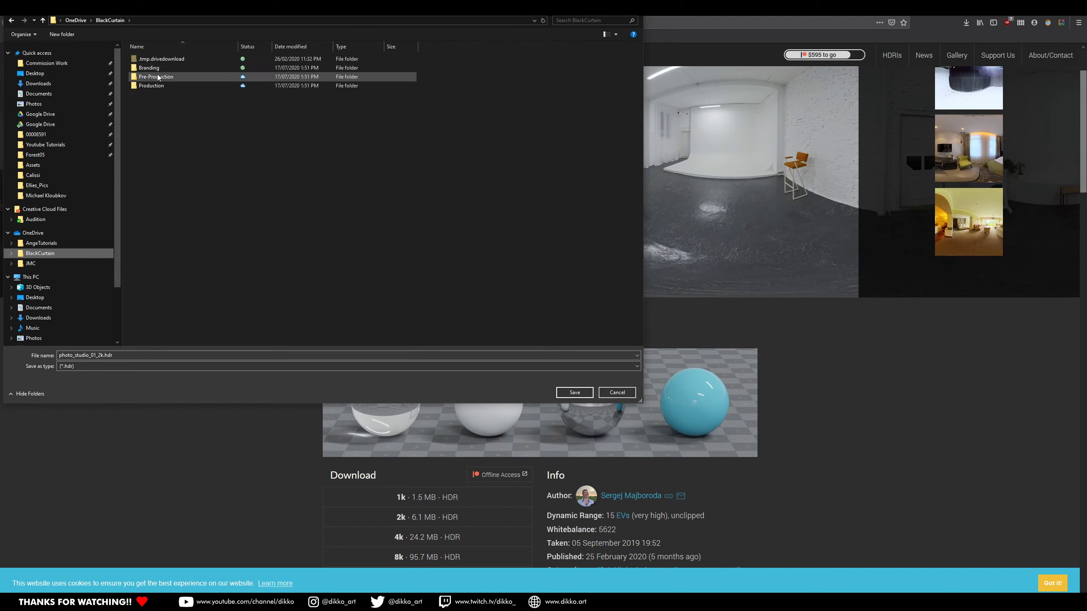
{"action": "double_click", "coordinate": [161, 86]}
{"action": "double_click", "coordinate": [151, 59]}
{"action": "double_click", "coordinate": [153, 60]}
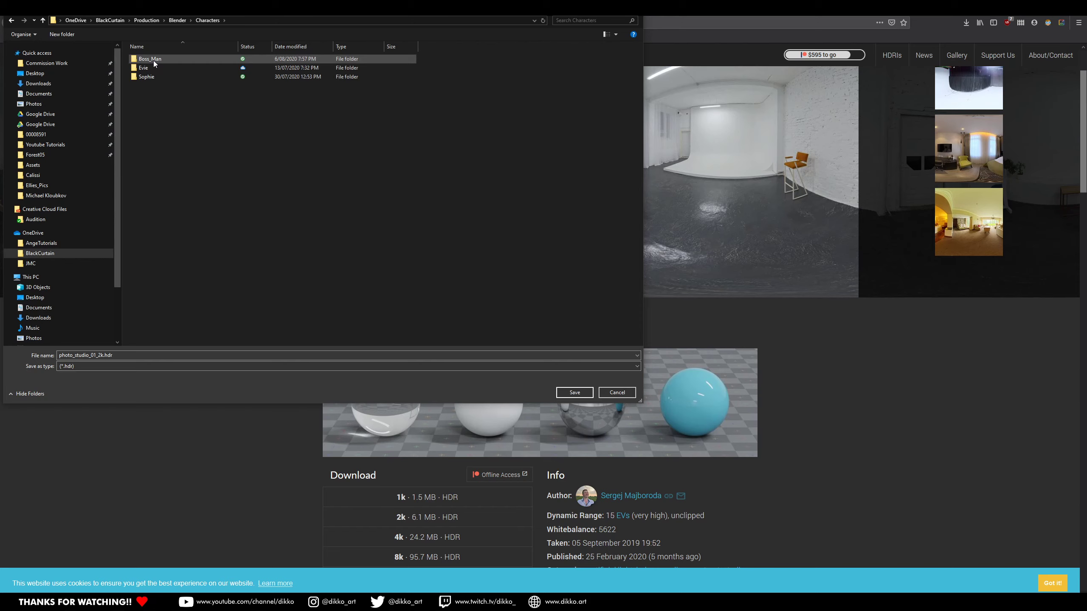
{"action": "left_click", "coordinate": [9, 21]}
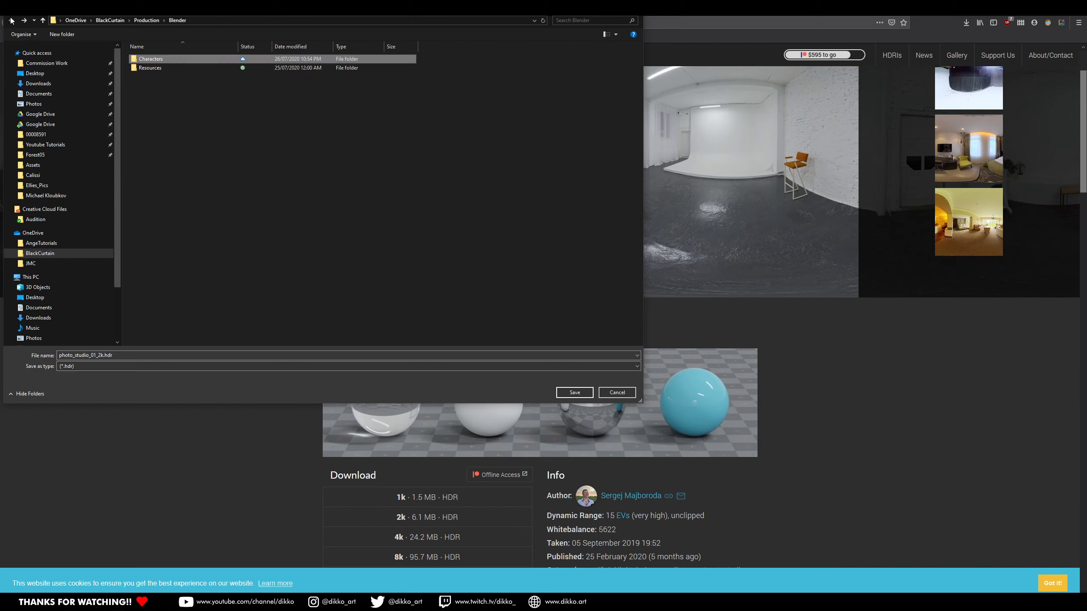
{"action": "double_click", "coordinate": [173, 68]}
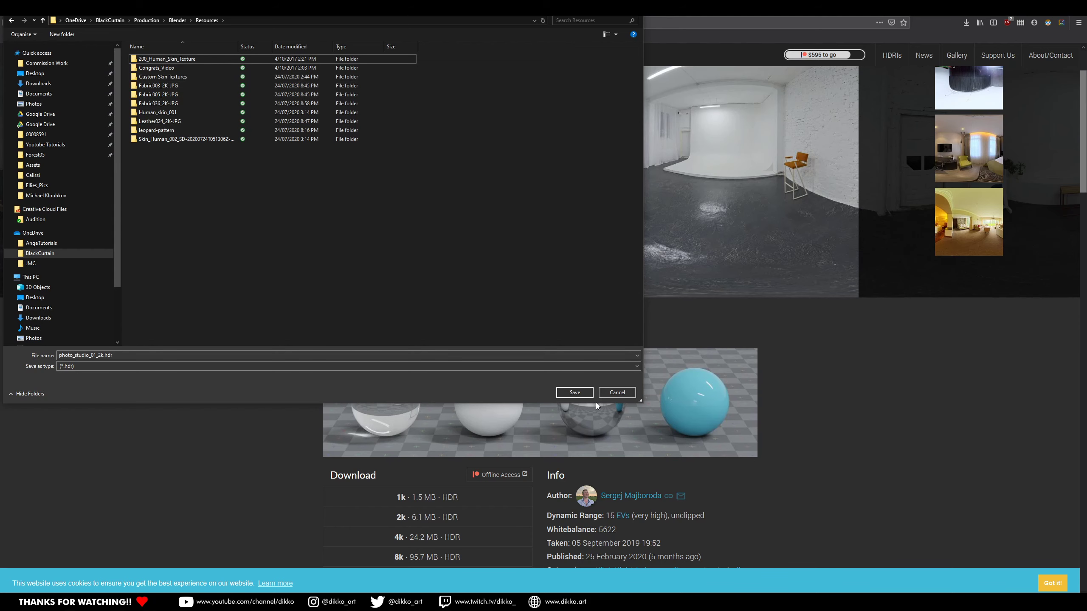
{"action": "left_click", "coordinate": [587, 395]}
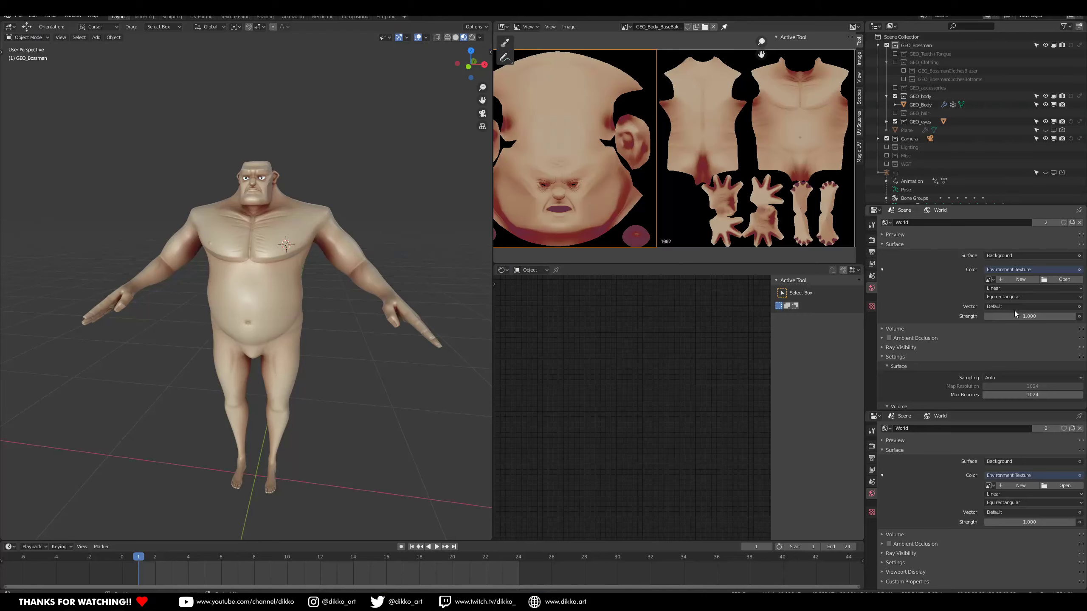
Load photo_studio_01_2k.hdr as the world's environment texture in Blender and open the render settings
{"action": "left_click", "coordinate": [379, 165]}
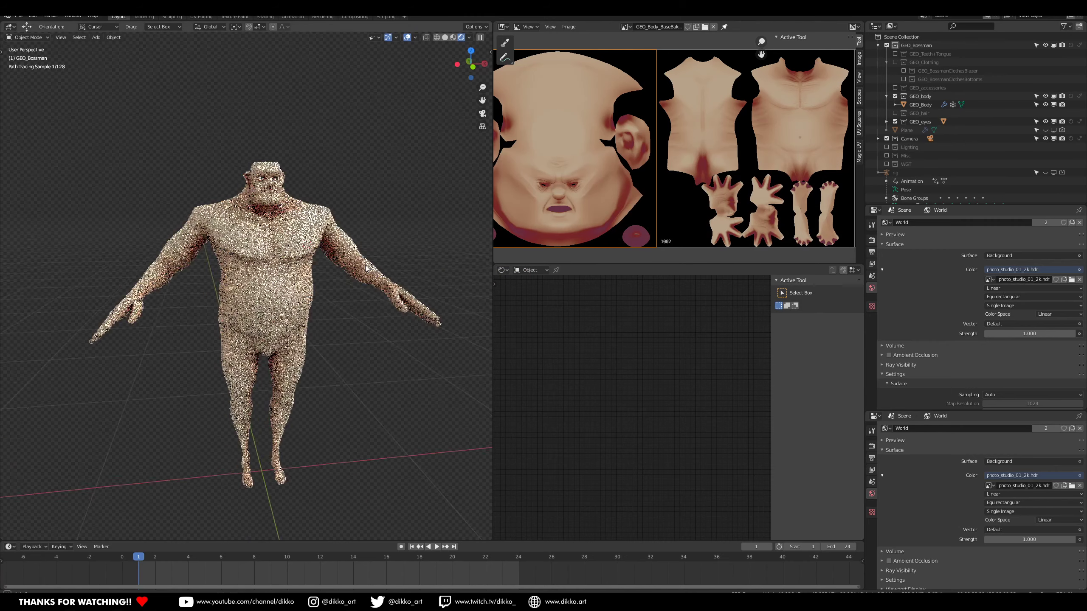
{"action": "left_click", "coordinate": [871, 240]}
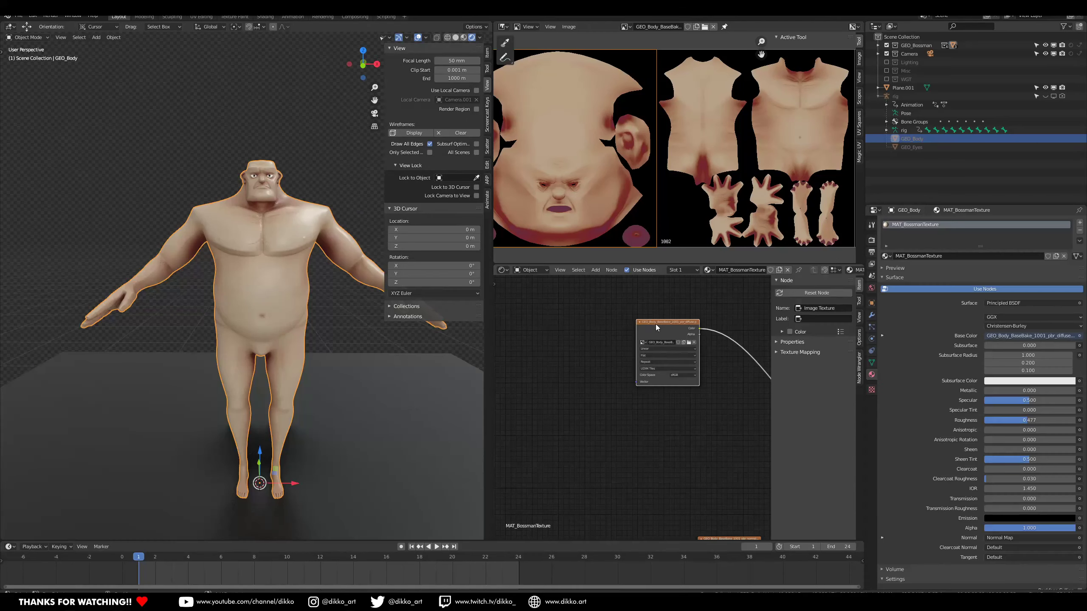
Duplicate the body's diffuse Image Texture node and place the copy beside the original
{"action": "key", "text": "shift+d"}
{"action": "left_click", "coordinate": [540, 328]}
{"action": "scroll", "coordinate": [549, 355], "scroll_direction": "up", "scroll_amount": 3}
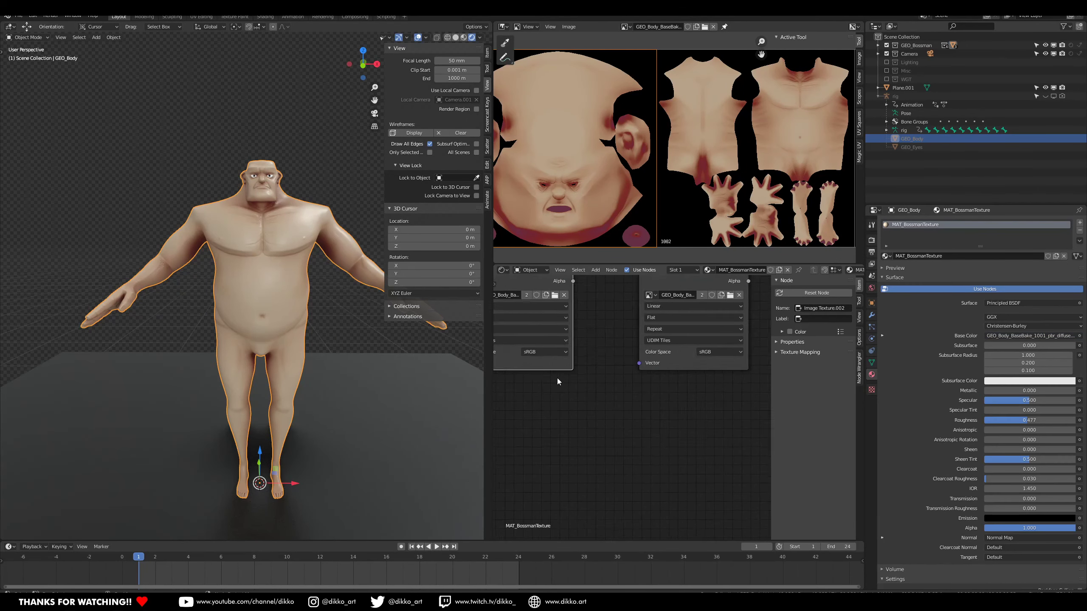
{"action": "middle_click_drag", "start_coordinate": [558, 381], "coordinate": [647, 439]}
Load TEXPAINT_MASK_001_1001.png from the 02_Masks folder into the duplicated Image Texture node
{"action": "left_click", "coordinate": [647, 354]}
{"action": "left_click", "coordinate": [377, 166]}
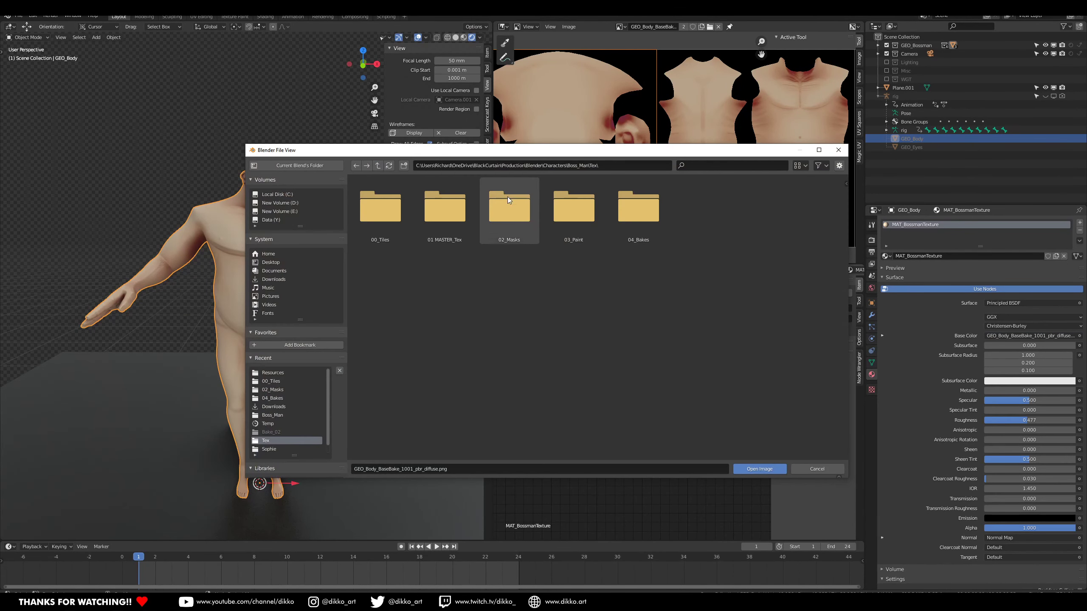
{"action": "double_click", "coordinate": [514, 211]}
{"action": "scroll", "coordinate": [395, 430], "scroll_direction": "down", "scroll_amount": 3}
{"action": "left_click", "coordinate": [395, 429]}
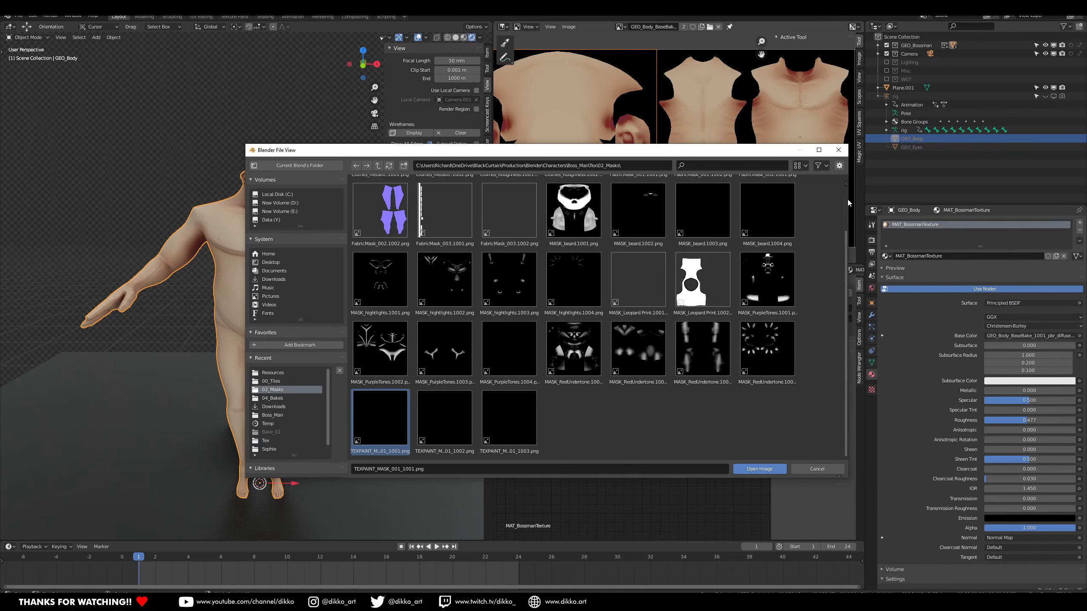
{"action": "left_click", "coordinate": [839, 165]}
{"action": "left_click", "coordinate": [770, 472]}
Duplicate the TEXPAINT_MASK texture node, place the copy below it and set its source to Single Image
{"action": "scroll", "coordinate": [642, 380], "scroll_direction": "down", "scroll_amount": 2}
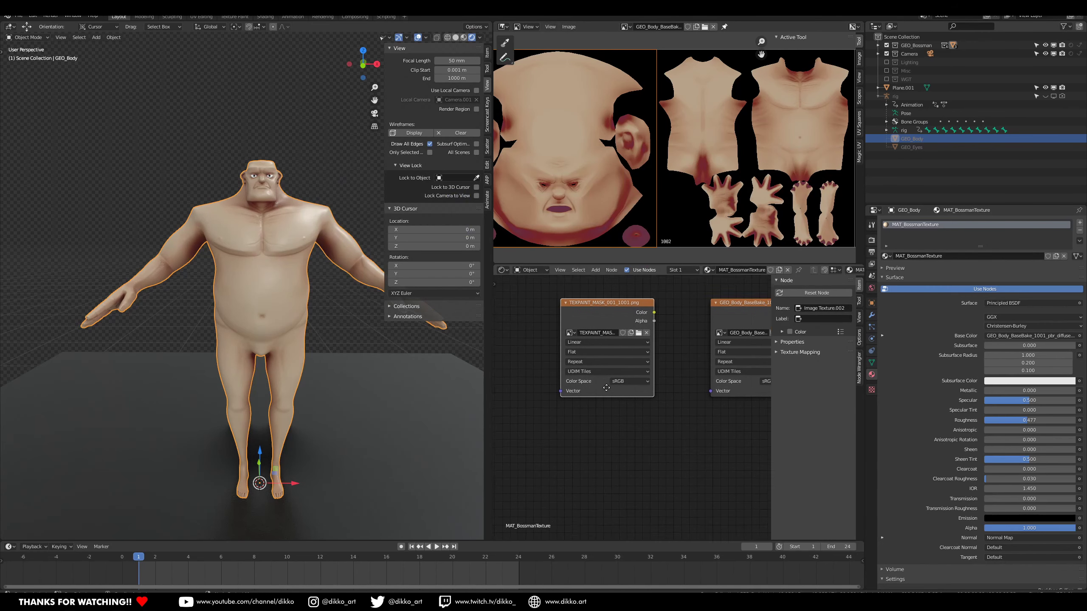
{"action": "middle_click_drag", "start_coordinate": [634, 383], "coordinate": [604, 435]}
{"action": "scroll", "coordinate": [635, 456], "scroll_direction": "down", "scroll_amount": 3}
{"action": "middle_click_drag", "start_coordinate": [630, 469], "coordinate": [592, 418]}
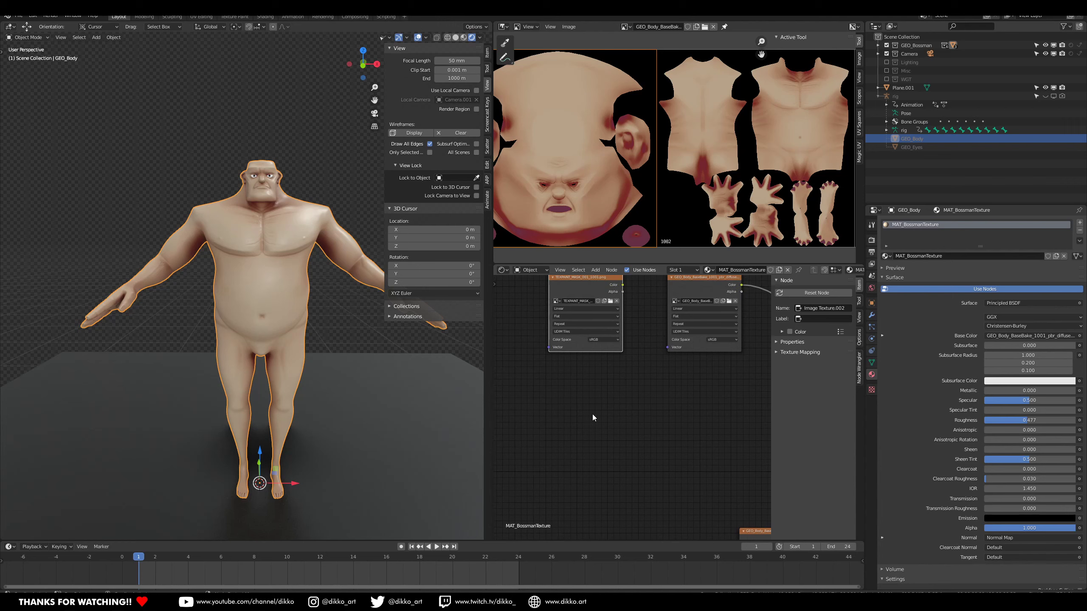
{"action": "key", "text": "shift+d"}
{"action": "left_click", "coordinate": [574, 390]}
{"action": "left_click", "coordinate": [581, 434]}
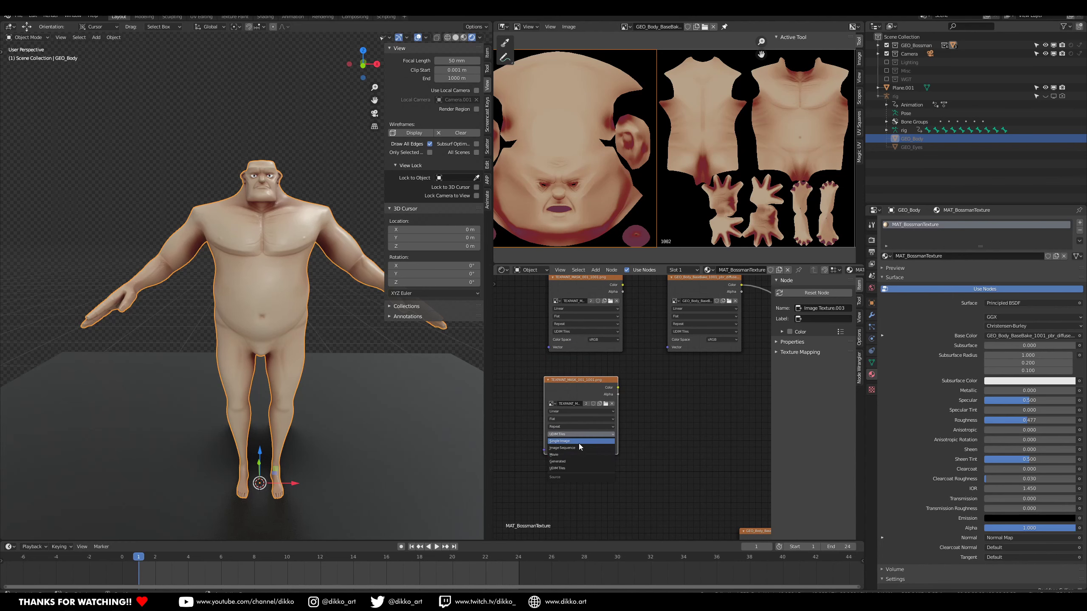
{"action": "left_click", "coordinate": [579, 442]}
{"action": "scroll", "coordinate": [607, 437], "scroll_direction": "up", "scroll_amount": 1}
Browse to the Resources folder and select Beard_Mask.png for the single-image texture node
{"action": "left_click", "coordinate": [601, 402]}
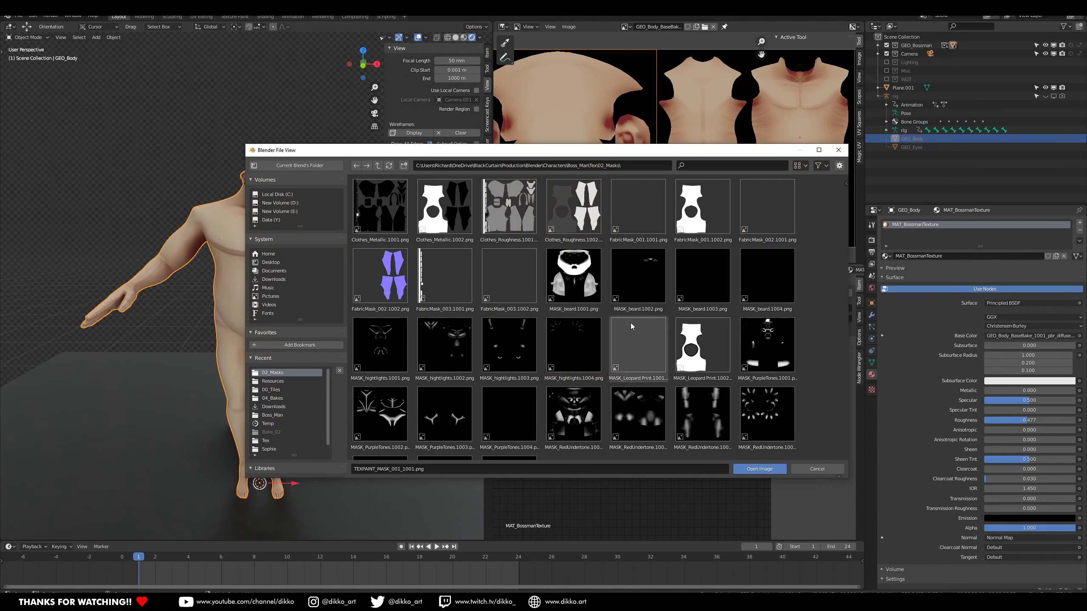
{"action": "left_click", "coordinate": [379, 166]}
{"action": "left_click", "coordinate": [273, 381]}
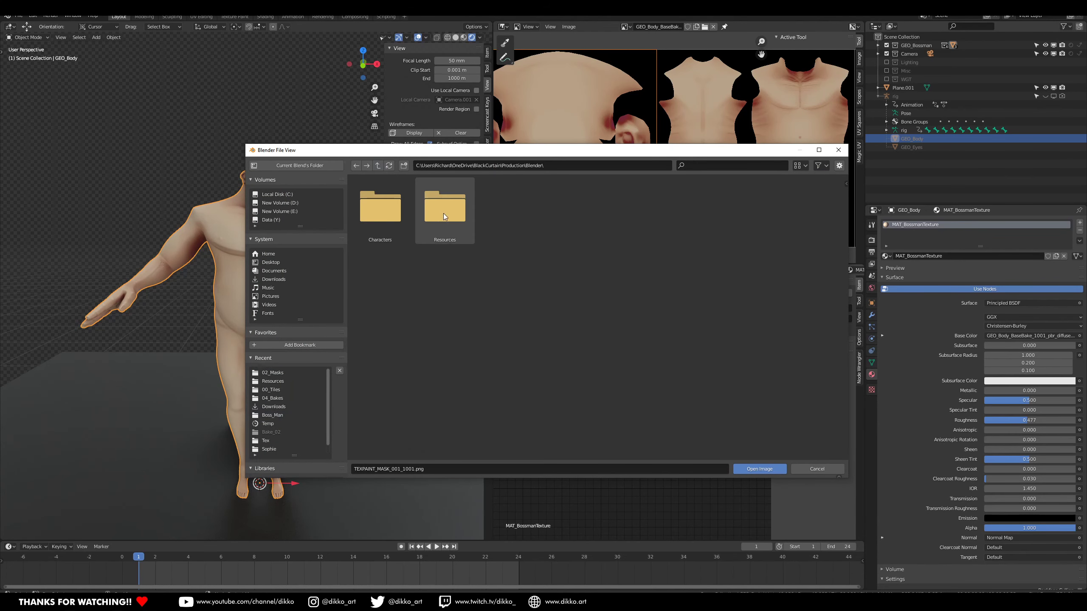
{"action": "left_click", "coordinate": [661, 303]}
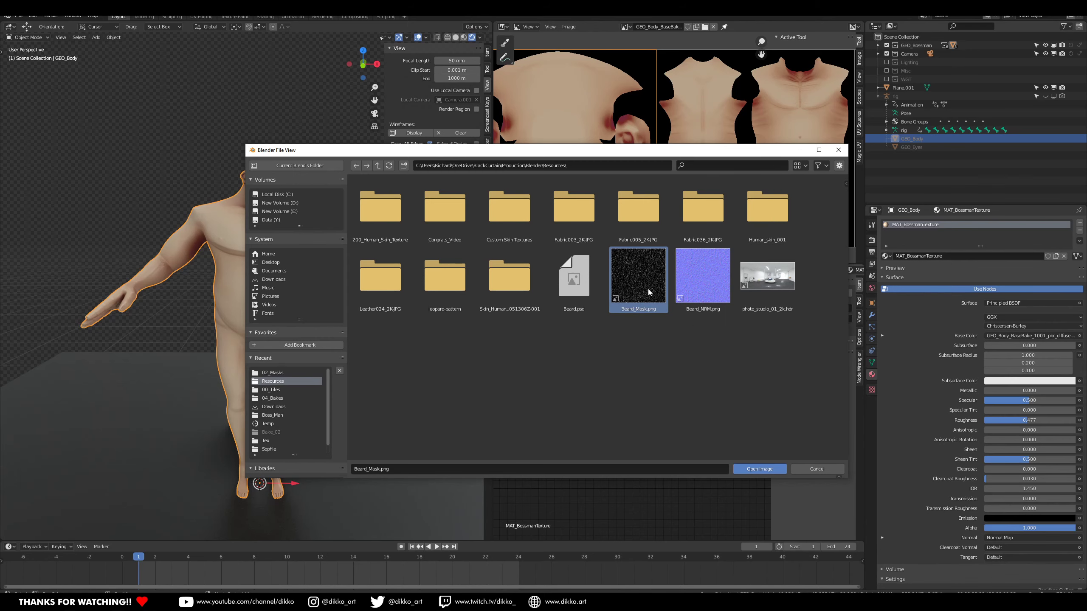
Switch to File Explorer and preview Beard_NRM.png and Beard_Mask.png in the Resources folder
{"action": "left_click", "coordinate": [300, 603]}
{"action": "double_click", "coordinate": [449, 311]}
{"action": "left_click", "coordinate": [732, 155]}
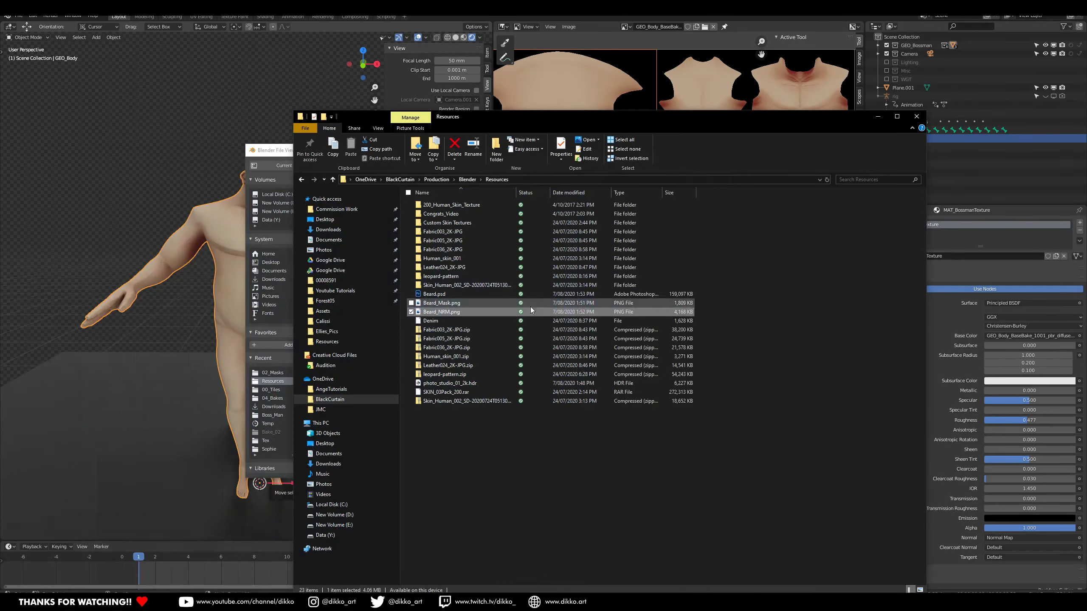
{"action": "double_click", "coordinate": [529, 307]}
{"action": "left_click", "coordinate": [731, 157]}
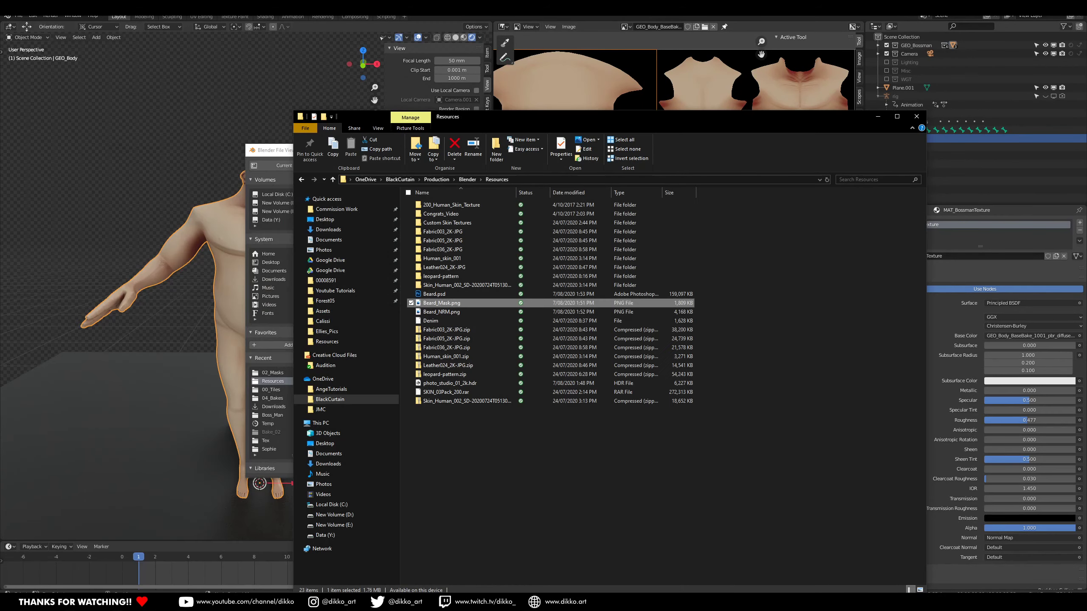
Return to Blender and open Beard_Mask.png in the single-image texture node
{"action": "key", "text": "alt+Tab"}
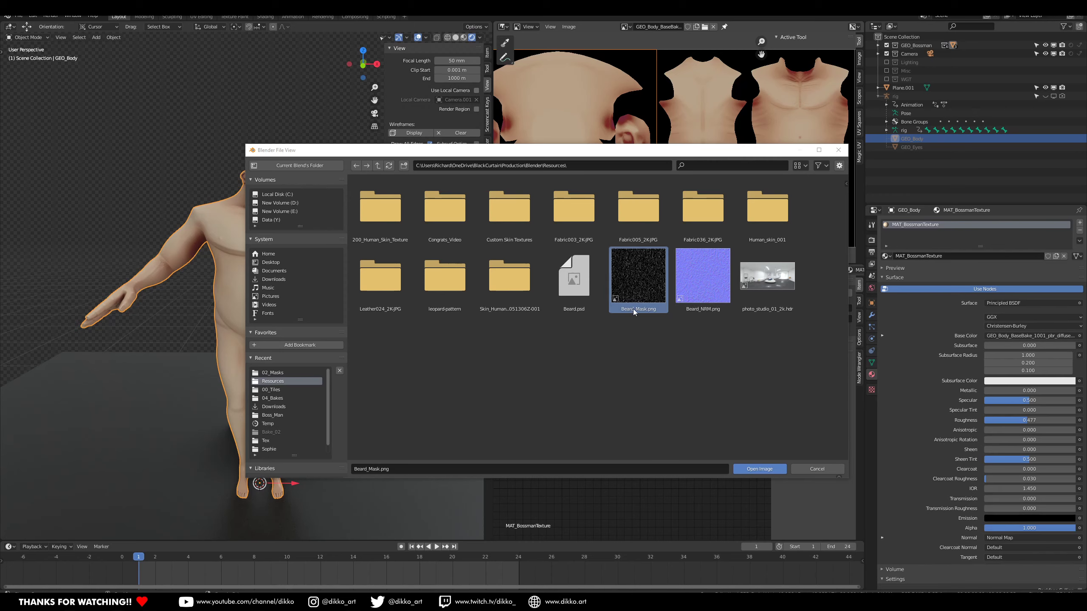
{"action": "double_click", "coordinate": [638, 276]}
Connect the Beard_Mask texture's Color output to the Principled BSDF's Base Color and reposition the texture node
{"action": "left_click_drag", "start_coordinate": [504, 349], "coordinate": [513, 372]}
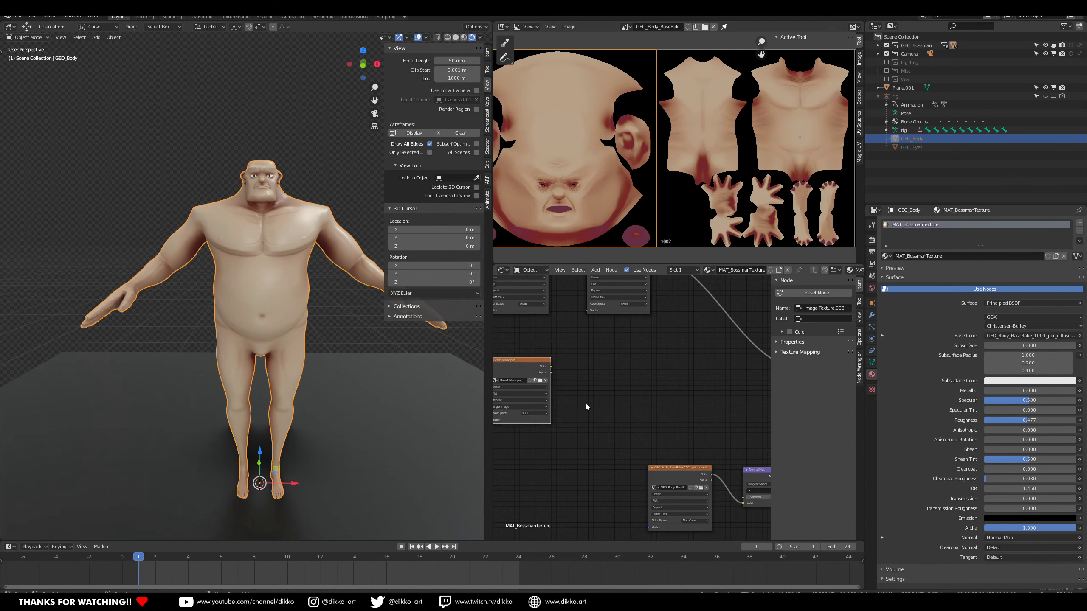
{"action": "scroll", "coordinate": [585, 407], "scroll_direction": "down", "scroll_amount": 1}
{"action": "middle_click_drag", "start_coordinate": [585, 408], "coordinate": [551, 373]}
{"action": "left_click_drag", "start_coordinate": [524, 338], "coordinate": [740, 343]}
{"action": "middle_click_drag", "start_coordinate": [573, 353], "coordinate": [757, 365]}
{"action": "left_click_drag", "start_coordinate": [695, 370], "coordinate": [717, 372]}
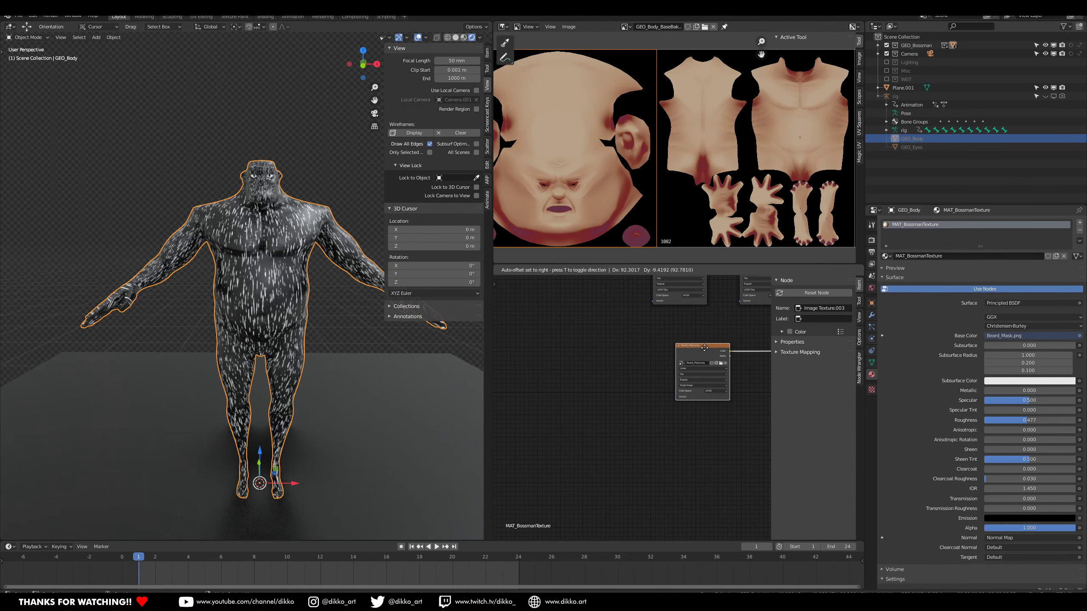
Search the add-on preferences for "node" to check Node Wrangler, and close the preferences
{"action": "left_click", "coordinate": [18, 17]}
{"action": "mouse_move", "coordinate": [33, 16]}
{"action": "left_click", "coordinate": [48, 136]}
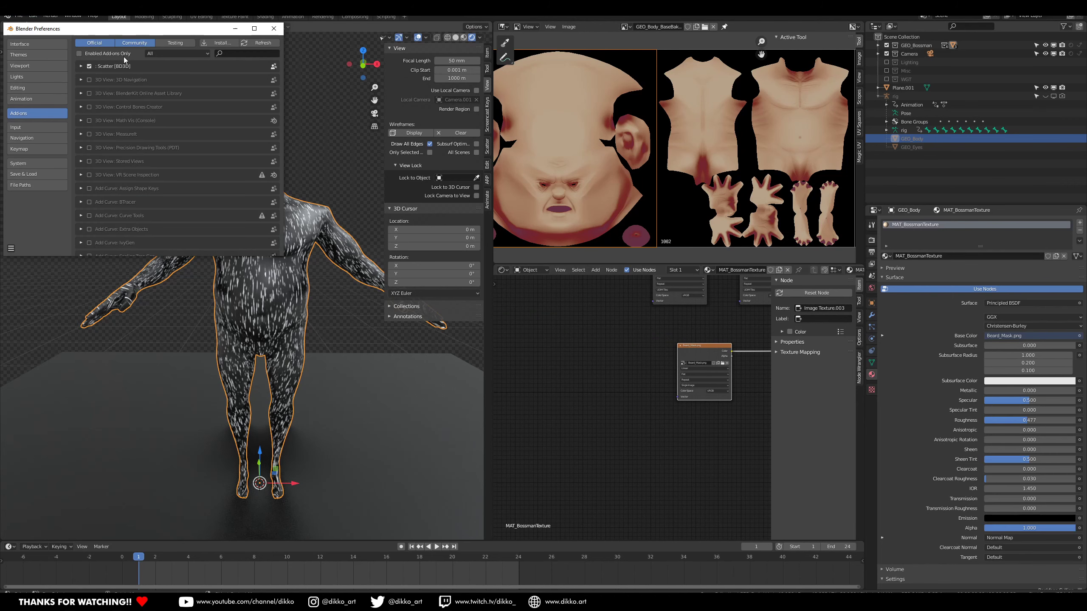
{"action": "type", "text": "node"}
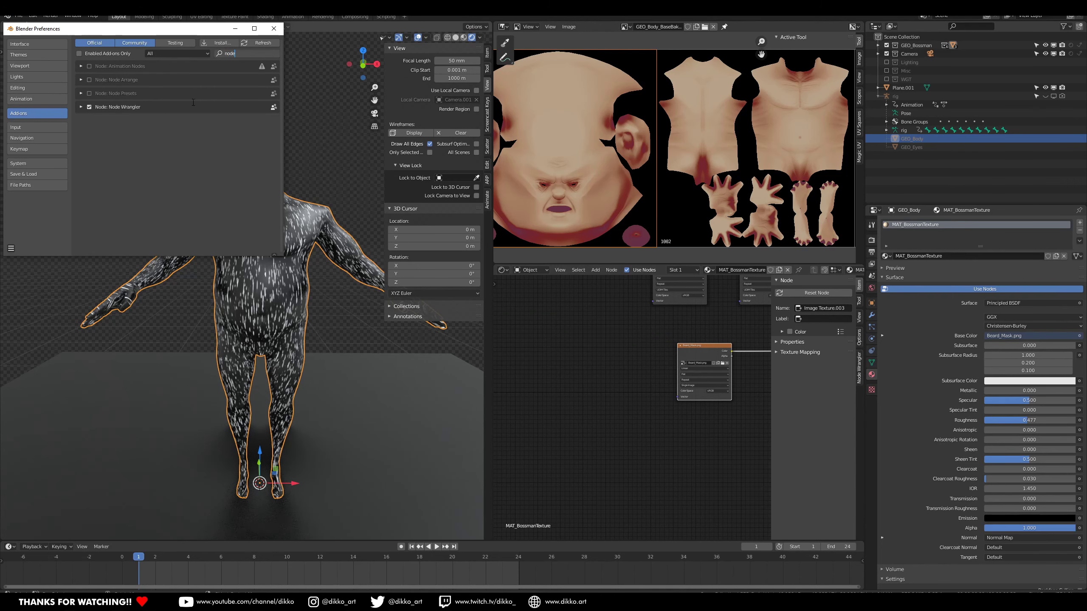
{"action": "left_click", "coordinate": [273, 29]}
Add Texture Coordinate and Mapping nodes in front of the Beard_Mask.png texture node
{"action": "scroll", "coordinate": [684, 364], "scroll_direction": "up", "scroll_amount": 2}
{"action": "scroll", "coordinate": [257, 213], "scroll_direction": "up", "scroll_amount": 4}
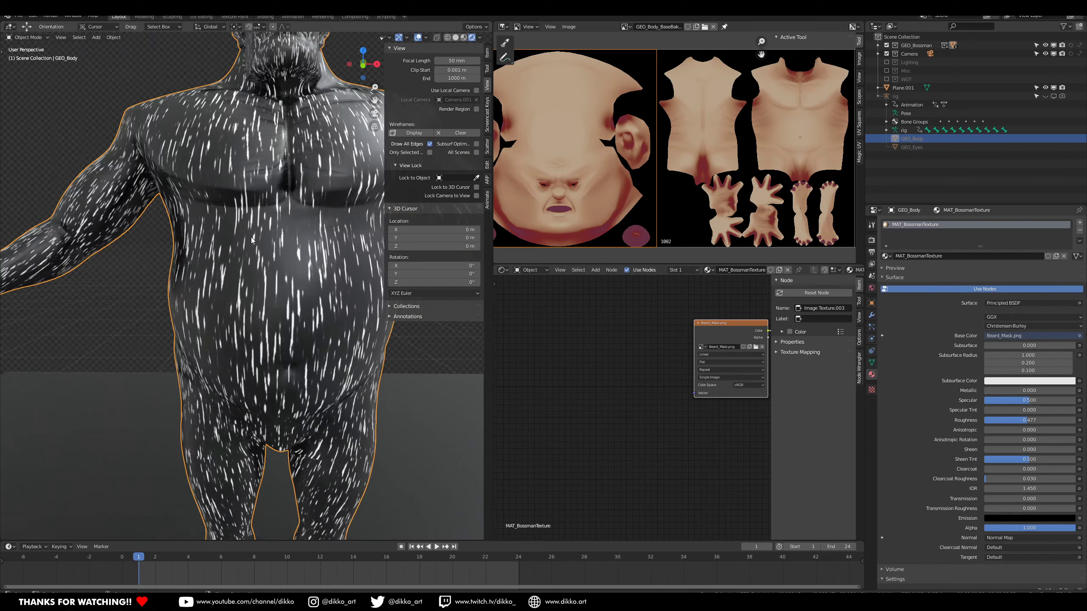
{"action": "key", "text": "ctrl+t"}
{"action": "middle_click_drag", "start_coordinate": [257, 338], "coordinate": [234, 239]}
{"action": "scroll", "coordinate": [202, 336], "scroll_direction": "up", "scroll_amount": 3}
Try a scale of 0.4 on the Mapping node and raise the scale to tile the beard strokes more densely
{"action": "double_click", "coordinate": [642, 406]}
{"action": "type", "text": "0.4"}
{"action": "key", "text": "Return"}
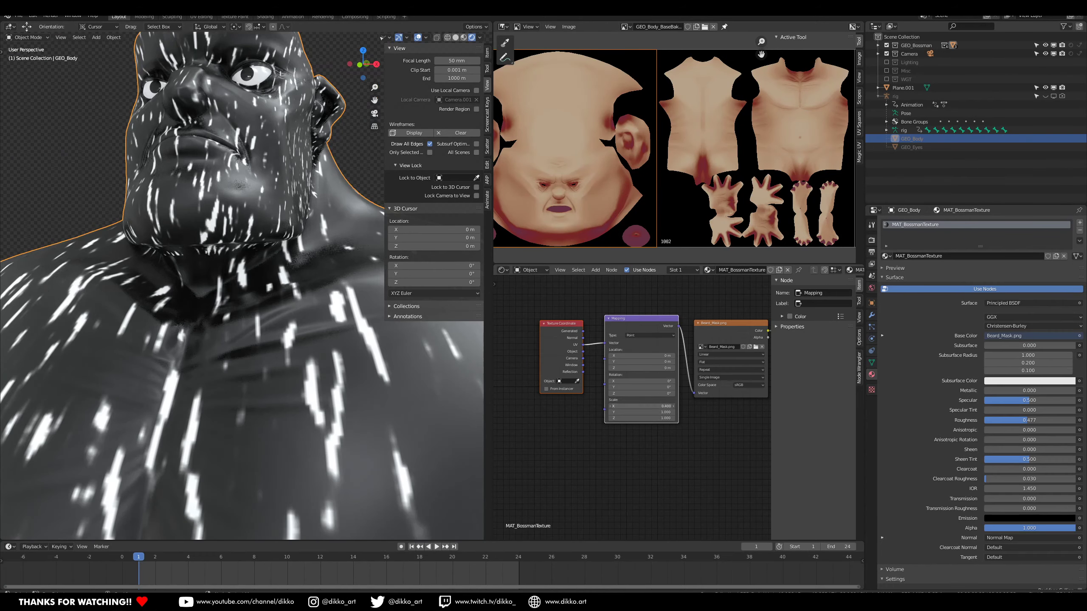
{"action": "key", "text": "Return"}
{"action": "middle_click_drag", "start_coordinate": [193, 325], "coordinate": [249, 355]}
{"action": "scroll", "coordinate": [163, 338], "scroll_direction": "up", "scroll_amount": 3}
{"action": "scroll", "coordinate": [233, 353], "scroll_direction": "down", "scroll_amount": 3}
{"action": "scroll", "coordinate": [249, 355], "scroll_direction": "up", "scroll_amount": 3}
{"action": "key", "text": "Return"}
{"action": "scroll", "coordinate": [685, 390], "scroll_direction": "down", "scroll_amount": 1}
Duplicate the Beard_Mask.png texture node below the original and open Beard_NRM.png in the copy
{"action": "middle_click_drag", "start_coordinate": [715, 379], "coordinate": [586, 357]}
{"action": "left_click", "coordinate": [592, 333]}
{"action": "key", "text": "shift+d"}
{"action": "left_click", "coordinate": [594, 402]}
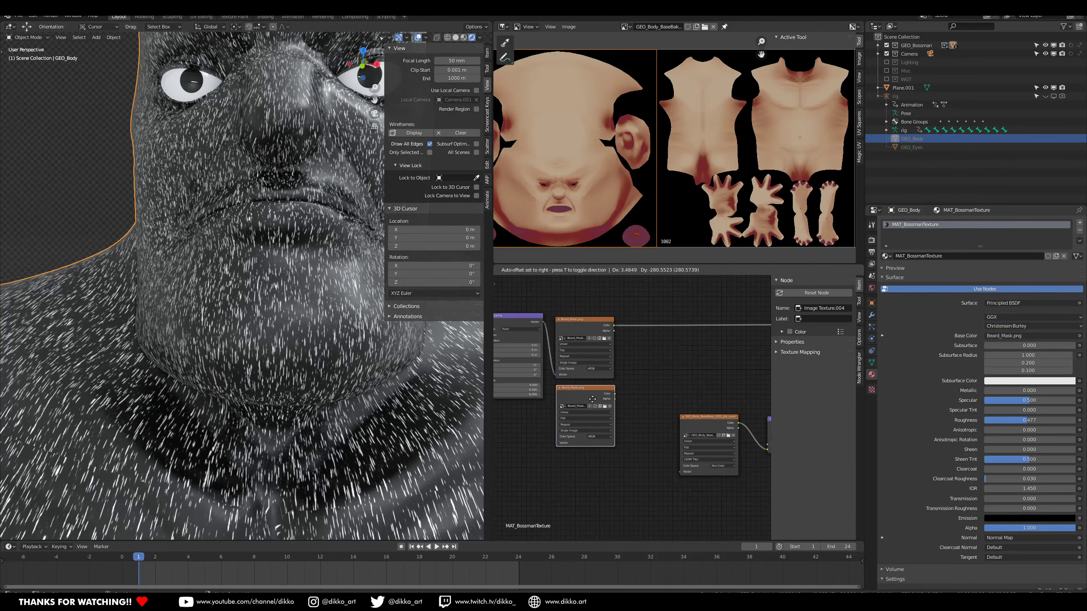
{"action": "scroll", "coordinate": [573, 392], "scroll_direction": "up", "scroll_amount": 1}
{"action": "left_click", "coordinate": [615, 411]}
{"action": "left_click", "coordinate": [702, 280]}
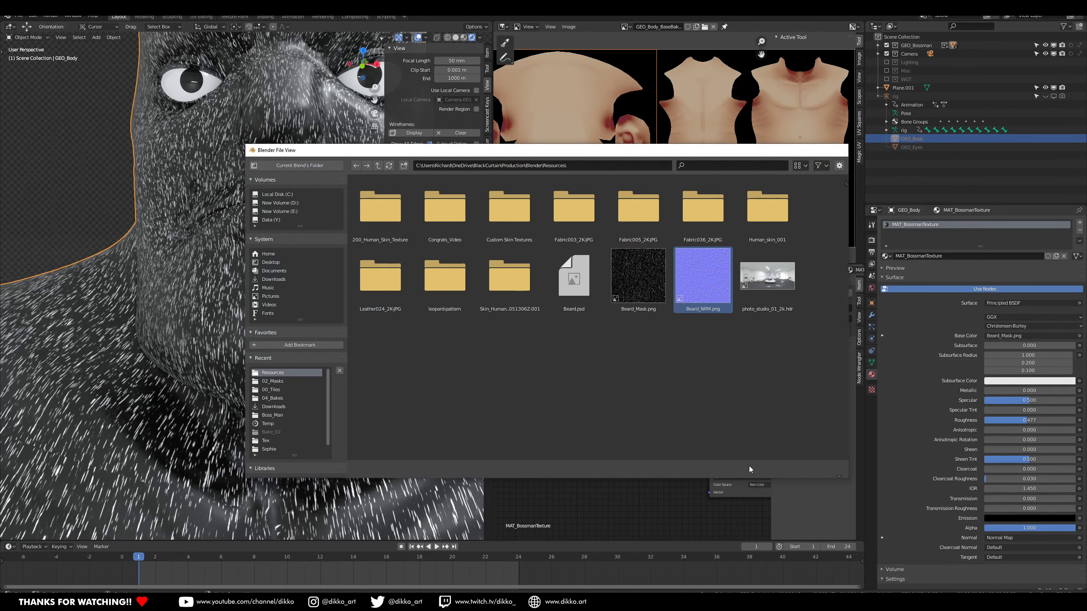
{"action": "left_click", "coordinate": [760, 469]}
Move the body normal texture aside and connect the Non-Color Beard_NRM.png texture to the Normal Map node's Color input in its place
{"action": "scroll", "coordinate": [663, 425], "scroll_direction": "down", "scroll_amount": 1}
{"action": "middle_click_drag", "start_coordinate": [744, 428], "coordinate": [607, 359]}
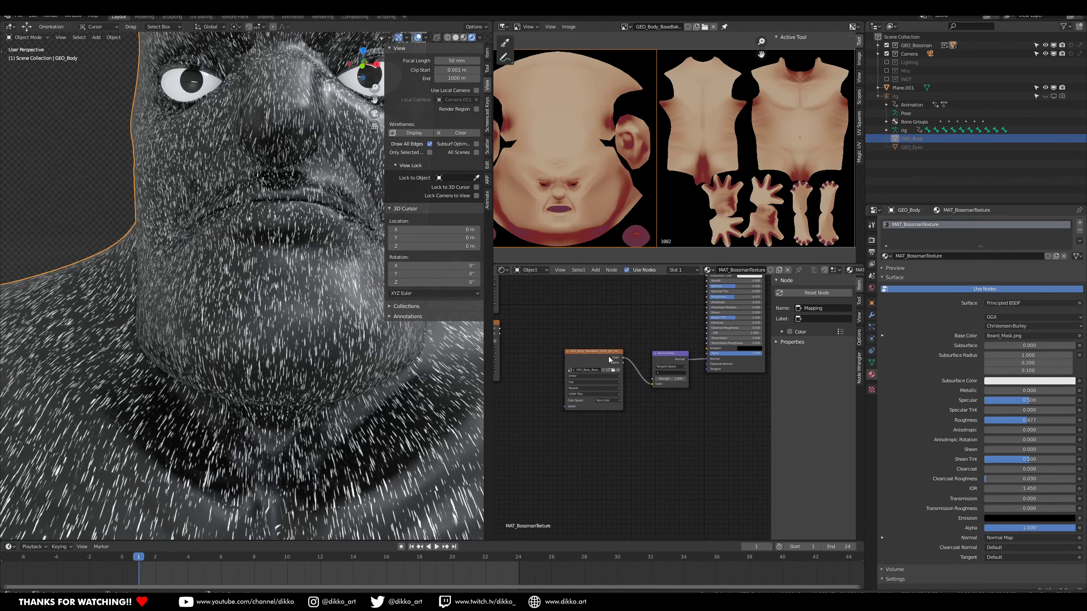
{"action": "left_click_drag", "start_coordinate": [609, 361], "coordinate": [610, 434]}
{"action": "middle_click_drag", "start_coordinate": [519, 358], "coordinate": [558, 392]}
{"action": "left_click_drag", "start_coordinate": [560, 378], "coordinate": [614, 410]}
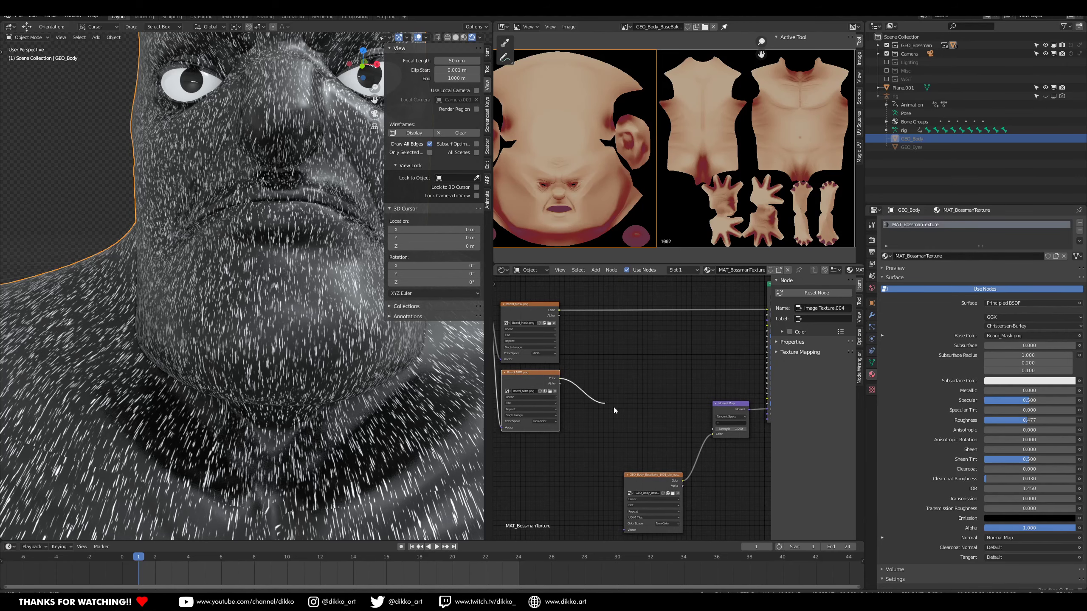
{"action": "left_click_drag", "start_coordinate": [713, 437], "coordinate": [713, 436]}
{"action": "middle_click_drag", "start_coordinate": [338, 237], "coordinate": [291, 227]}
{"action": "scroll", "coordinate": [291, 227], "scroll_direction": "up", "scroll_amount": 5}
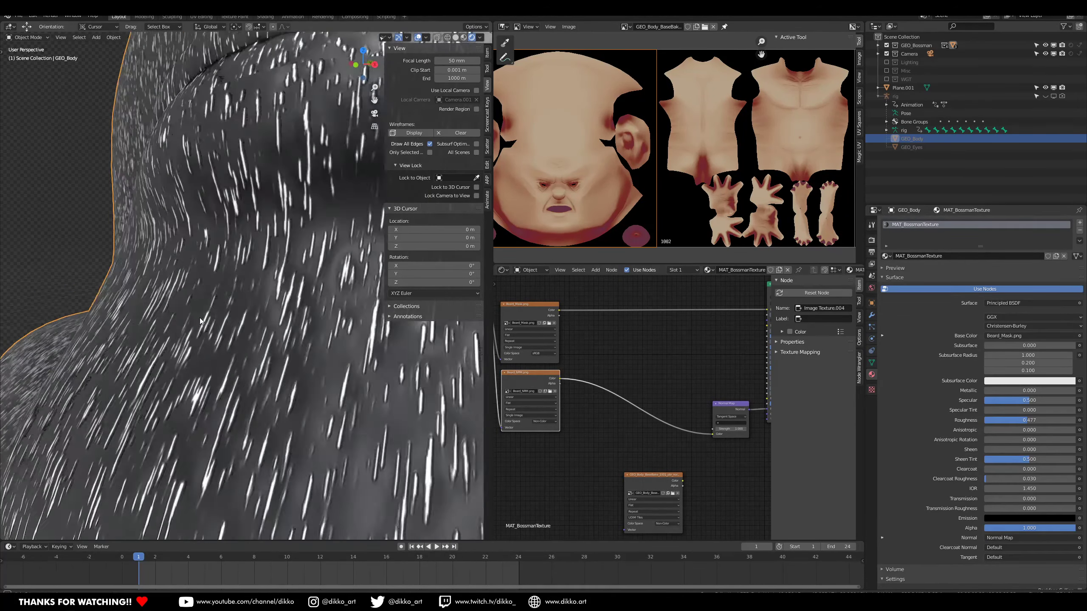
{"action": "scroll", "coordinate": [297, 350], "scroll_direction": "down", "scroll_amount": 6}
{"action": "middle_click_drag", "start_coordinate": [298, 350], "coordinate": [283, 351]}
{"action": "middle_click_drag", "start_coordinate": [283, 351], "coordinate": [287, 430], "text": "shift"}
{"action": "scroll", "coordinate": [295, 421], "scroll_direction": "up", "scroll_amount": 3}
Insert a MixRGB node before the Principled BSDF's Base Color and feed the Beard_Mask texture's Color into its Fac
{"action": "middle_click_drag", "start_coordinate": [616, 364], "coordinate": [647, 447]}
{"action": "middle_click_drag", "start_coordinate": [706, 430], "coordinate": [668, 407]}
{"action": "key", "text": "shift+a"}
{"action": "left_click", "coordinate": [647, 401]}
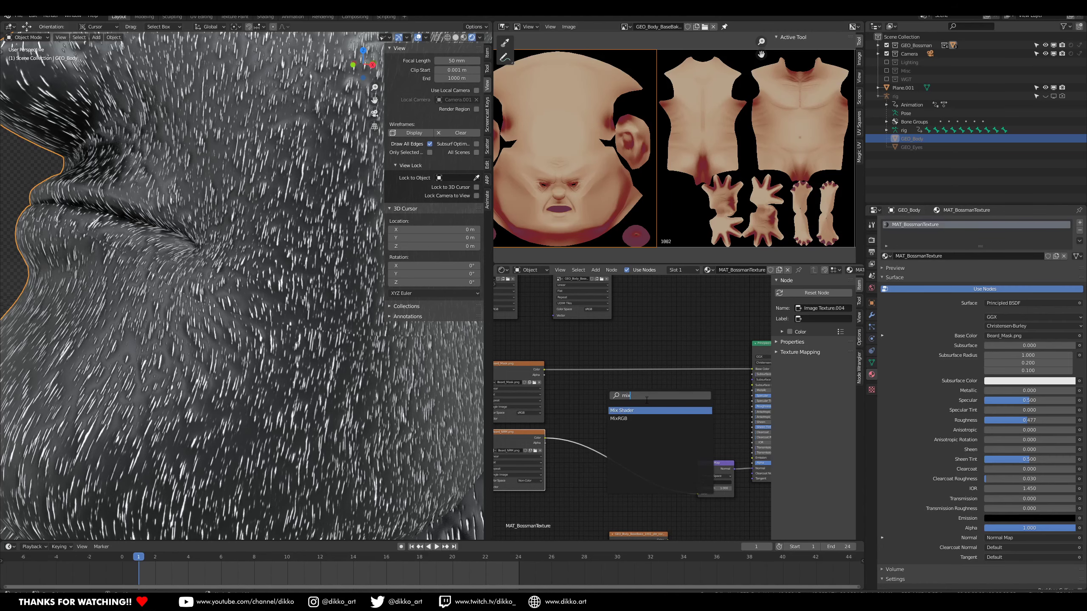
{"action": "left_click", "coordinate": [636, 418]}
{"action": "left_click", "coordinate": [636, 388]}
{"action": "scroll", "coordinate": [623, 431], "scroll_direction": "up", "scroll_amount": 4}
{"action": "left_click_drag", "start_coordinate": [587, 370], "coordinate": [588, 363]}
Set the beard Mix node's Color1 to red and Color2 to blue
{"action": "scroll", "coordinate": [631, 406], "scroll_direction": "up", "scroll_amount": 3}
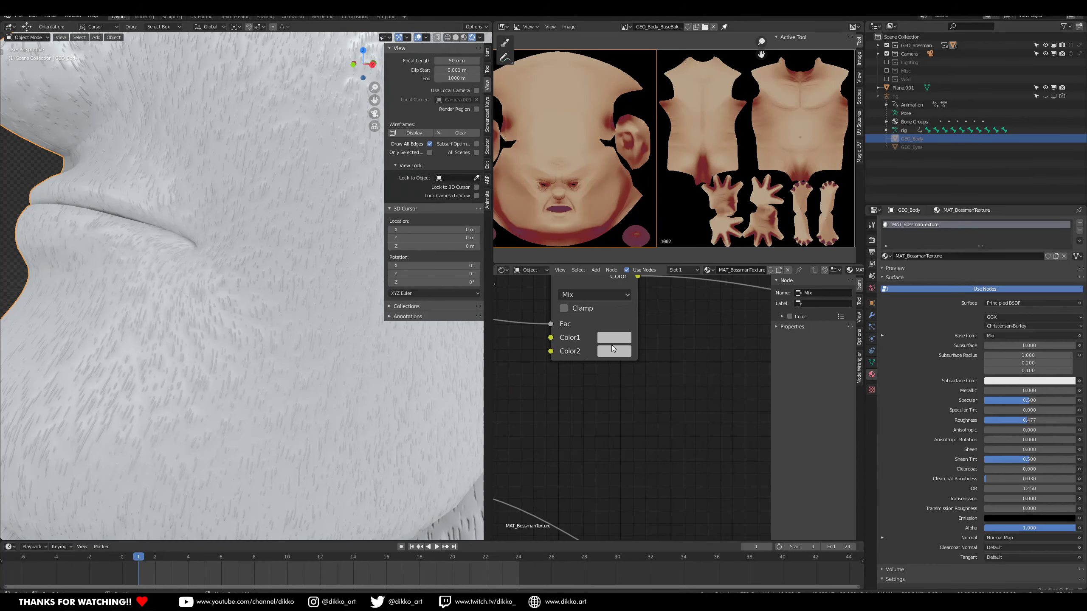
{"action": "left_click", "coordinate": [614, 337]}
{"action": "mouse_move", "coordinate": [690, 210]}
{"action": "left_mouse_down"}
{"action": "mouse_move", "coordinate": [642, 235]}
{"action": "mouse_move", "coordinate": [688, 191]}
{"action": "left_mouse_up"}
{"action": "left_click", "coordinate": [612, 354]}
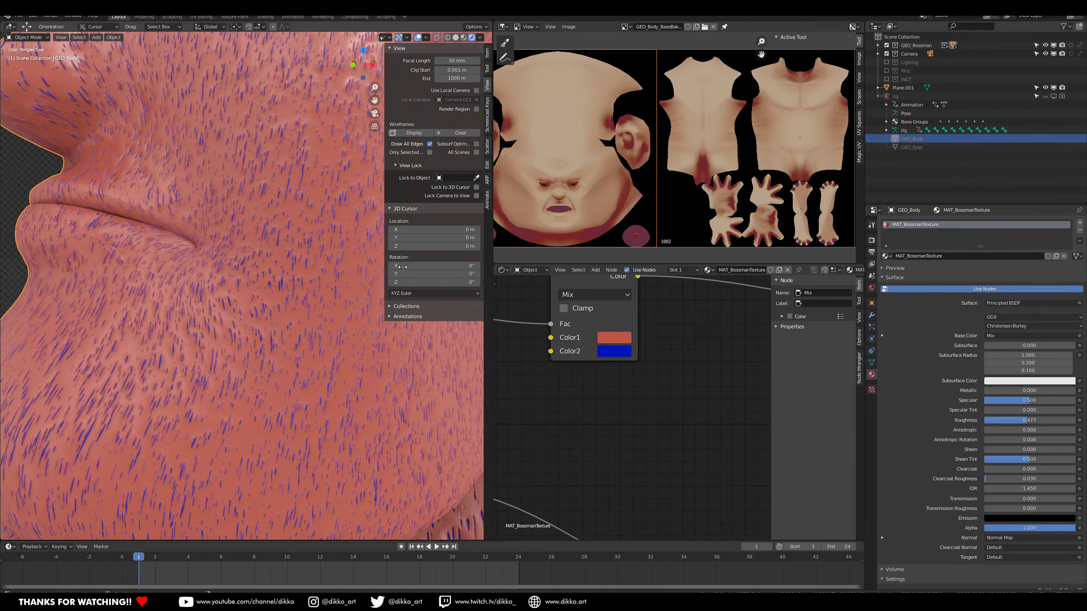
Examine the beard stroke distribution across the chin, neck and side of the face
{"action": "scroll", "coordinate": [255, 296], "scroll_direction": "down", "scroll_amount": 5}
{"action": "middle_click_drag", "start_coordinate": [255, 297], "coordinate": [246, 276]}
{"action": "middle_click_drag", "start_coordinate": [500, 383], "coordinate": [608, 405]}
{"action": "scroll", "coordinate": [277, 343], "scroll_direction": "up", "scroll_amount": 5}
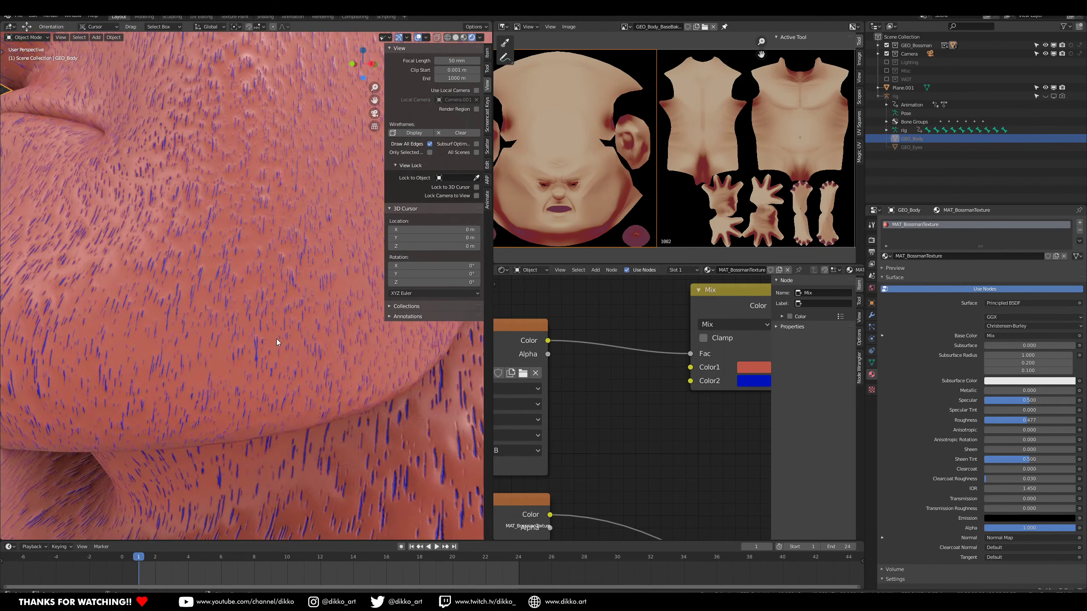
{"action": "scroll", "coordinate": [277, 343], "scroll_direction": "down", "scroll_amount": 5}
{"action": "middle_click_drag", "start_coordinate": [277, 342], "coordinate": [231, 363]}
{"action": "scroll", "coordinate": [226, 392], "scroll_direction": "up", "scroll_amount": 3}
{"action": "middle_click_drag", "start_coordinate": [667, 399], "coordinate": [595, 383]}
{"action": "scroll", "coordinate": [630, 378], "scroll_direction": "up", "scroll_amount": 2}
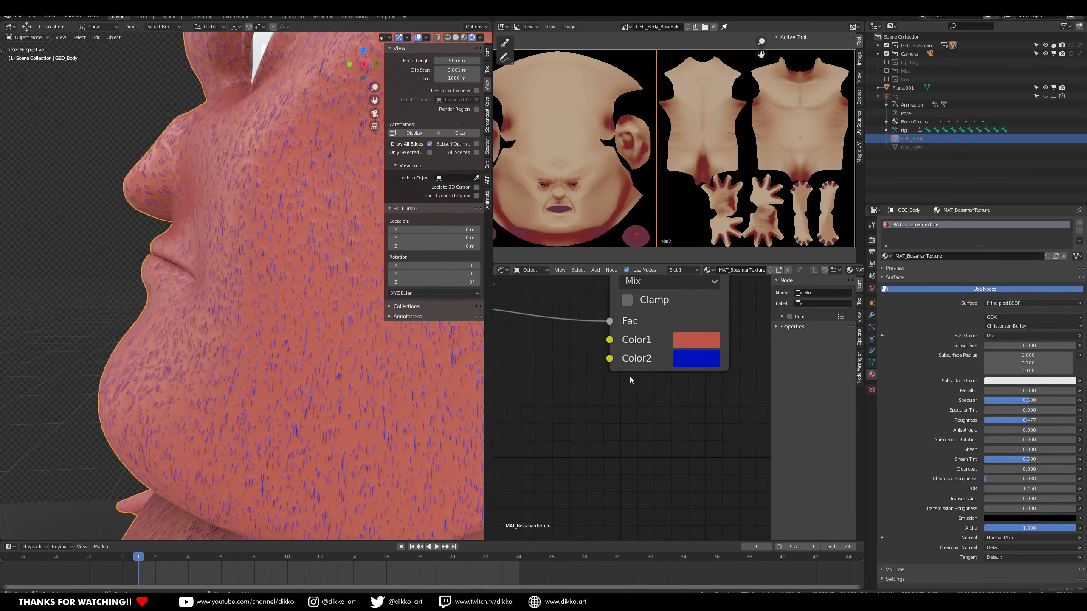
Set the beard Mix node's Color1 to a dark reddish brown and Color2 to black
{"action": "left_click", "coordinate": [688, 340]}
{"action": "left_click_drag", "start_coordinate": [826, 130], "coordinate": [820, 164]}
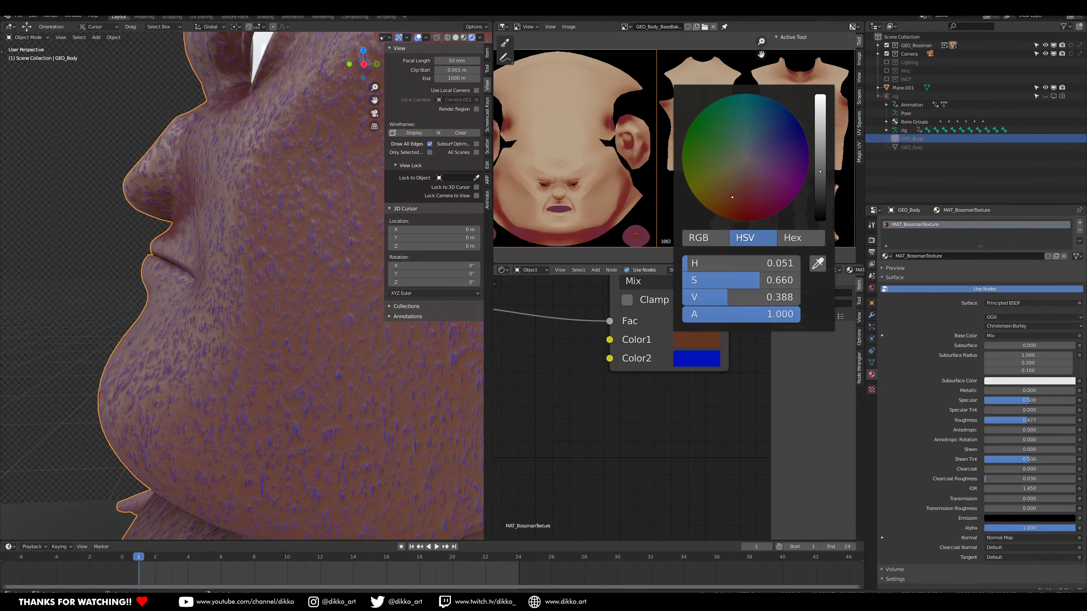
{"action": "left_click_drag", "start_coordinate": [760, 280], "coordinate": [751, 280]}
{"action": "left_click", "coordinate": [691, 359]}
{"action": "left_click_drag", "start_coordinate": [727, 316], "coordinate": [642, 316]}
{"action": "scroll", "coordinate": [325, 359], "scroll_direction": "down", "scroll_amount": 8}
{"action": "middle_click_drag", "start_coordinate": [325, 359], "coordinate": [225, 277]}
{"action": "scroll", "coordinate": [206, 276], "scroll_direction": "up", "scroll_amount": 5}
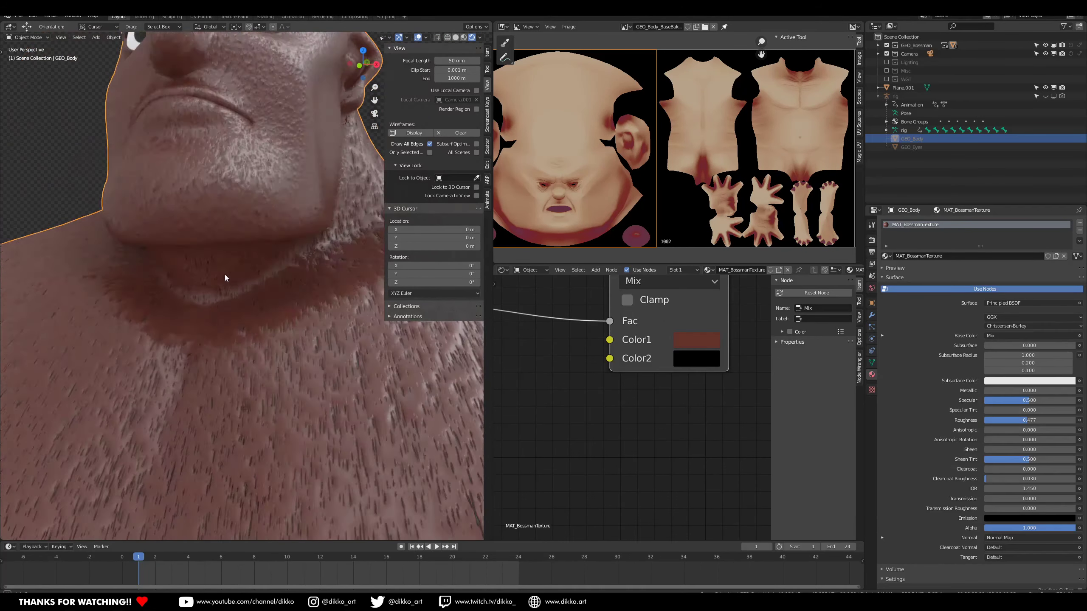
Rearrange the beard nodes, placing the Mix node beside Beard_Mask.png and the Normal Map node beside Beard_NRM.png
{"action": "scroll", "coordinate": [225, 277], "scroll_direction": "down", "scroll_amount": 8}
{"action": "scroll", "coordinate": [643, 468], "scroll_direction": "down", "scroll_amount": 6}
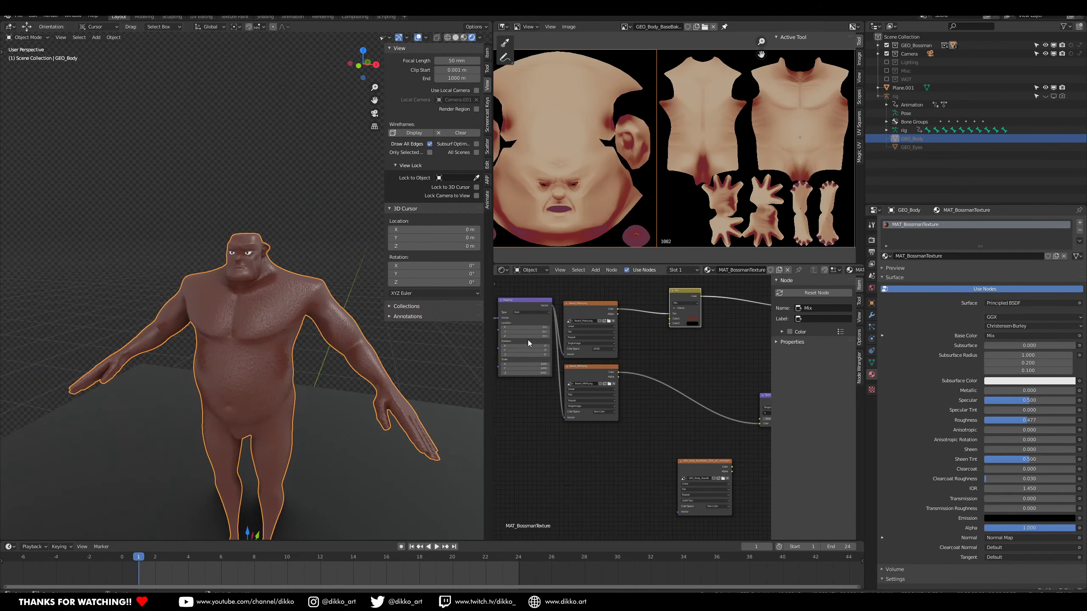
{"action": "middle_click_drag", "start_coordinate": [528, 343], "coordinate": [551, 366]}
{"action": "left_click_drag", "start_coordinate": [705, 316], "coordinate": [665, 329]}
{"action": "middle_click_drag", "start_coordinate": [558, 338], "coordinate": [599, 338]}
{"action": "left_click_drag", "start_coordinate": [600, 338], "coordinate": [597, 371]}
{"action": "left_click_drag", "start_coordinate": [530, 338], "coordinate": [535, 366]}
{"action": "middle_click_drag", "start_coordinate": [566, 386], "coordinate": [535, 482]}
{"action": "left_click_drag", "start_coordinate": [725, 443], "coordinate": [601, 414]}
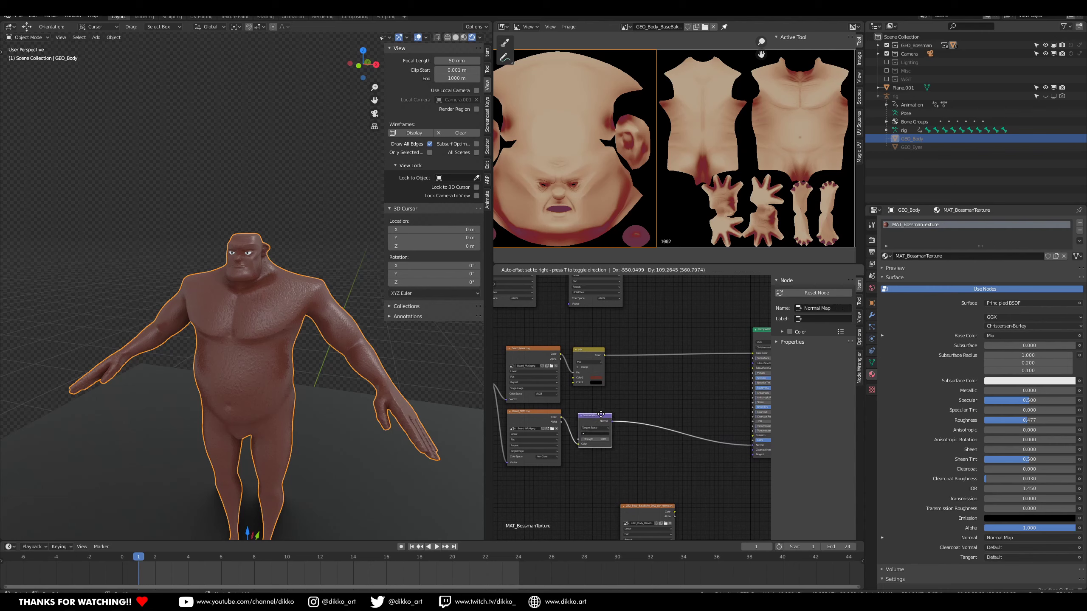
Reposition the painted mask and body diffuse textures above the beard nodes and the body normal texture beneath them
{"action": "scroll", "coordinate": [596, 410], "scroll_direction": "down", "scroll_amount": 3}
{"action": "middle_click_drag", "start_coordinate": [561, 356], "coordinate": [590, 371]}
{"action": "left_click_drag", "start_coordinate": [556, 303], "coordinate": [687, 301]}
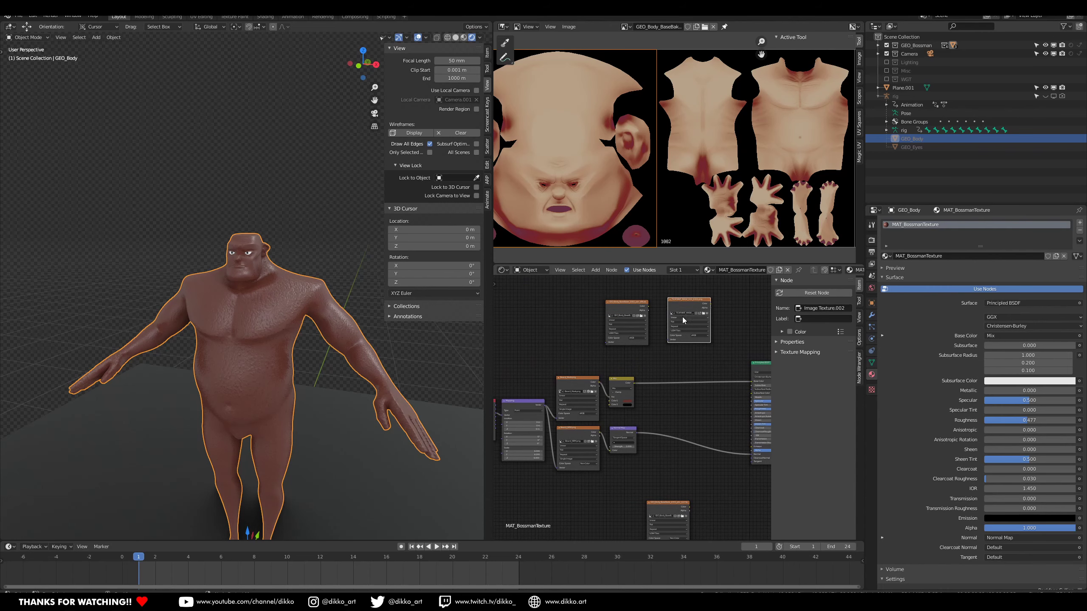
{"action": "middle_click_drag", "start_coordinate": [670, 314], "coordinate": [593, 336]}
{"action": "left_click_drag", "start_coordinate": [593, 336], "coordinate": [645, 322]}
{"action": "middle_click_drag", "start_coordinate": [587, 532], "coordinate": [611, 441]}
{"action": "left_click_drag", "start_coordinate": [612, 441], "coordinate": [551, 433]}
{"action": "scroll", "coordinate": [599, 420], "scroll_direction": "up", "scroll_amount": 3}
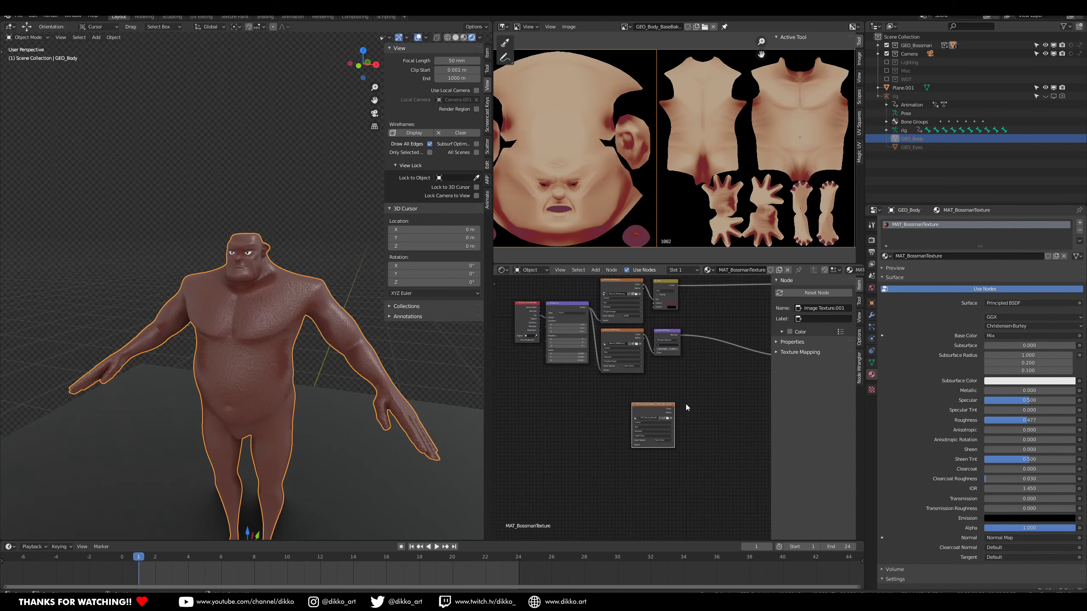
{"action": "left_click_drag", "start_coordinate": [593, 398], "coordinate": [543, 391]}
{"action": "middle_click_drag", "start_coordinate": [604, 360], "coordinate": [665, 371]}
{"action": "scroll", "coordinate": [643, 318], "scroll_direction": "down", "scroll_amount": 3}
{"action": "left_click_drag", "start_coordinate": [664, 348], "coordinate": [599, 344]}
Add a MixRGB node between the body normal texture and the Normal Map node
{"action": "middle_click_drag", "start_coordinate": [644, 368], "coordinate": [588, 267]}
{"action": "scroll", "coordinate": [645, 490], "scroll_direction": "up", "scroll_amount": 2}
{"action": "middle_click_drag", "start_coordinate": [645, 491], "coordinate": [616, 405]}
{"action": "key", "text": "shift+a"}
{"action": "left_click", "coordinate": [615, 401]}
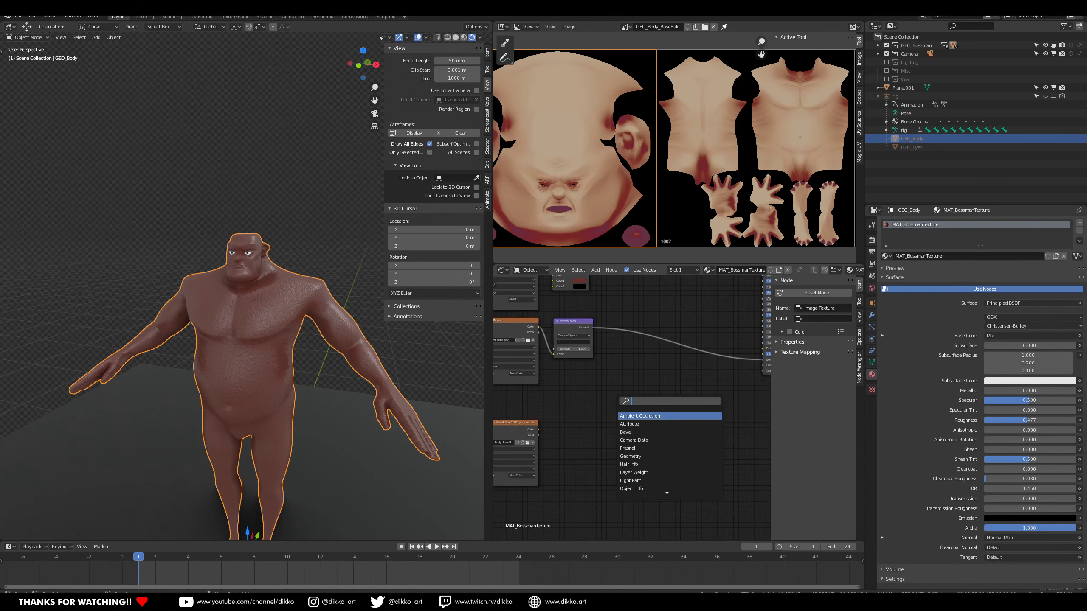
{"action": "left_click", "coordinate": [628, 423]}
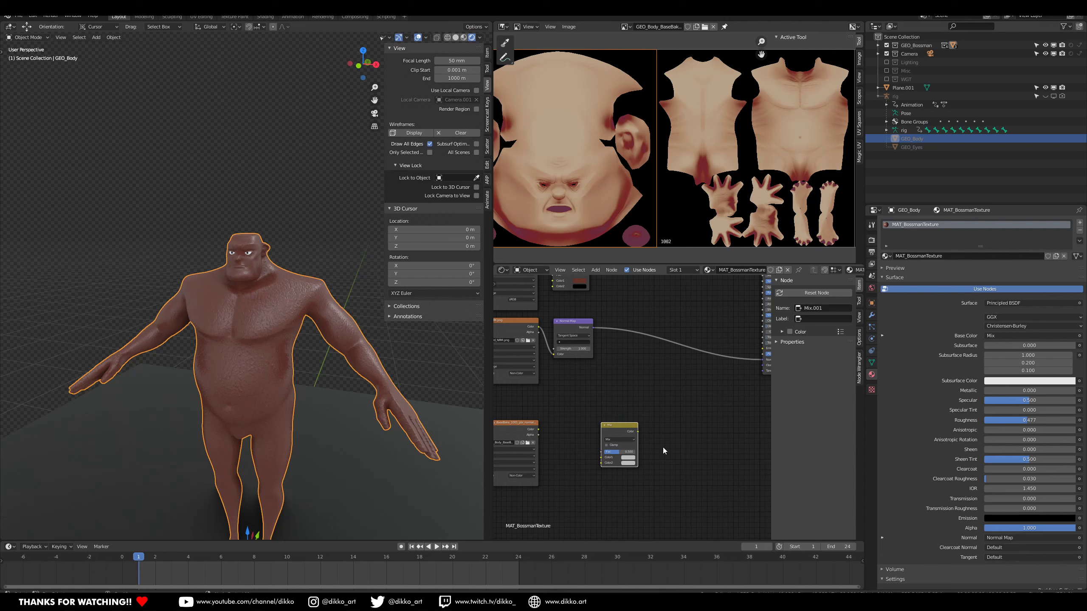
{"action": "left_click_drag", "start_coordinate": [619, 427], "coordinate": [658, 390]}
Connect Beard_NRM.png to the new Mix node's Color1 and the body normal to Color2, and route its output into the Normal Map node
{"action": "left_click_drag", "start_coordinate": [536, 429], "coordinate": [640, 425]}
{"action": "middle_click_drag", "start_coordinate": [661, 394], "coordinate": [705, 408]}
{"action": "left_click_drag", "start_coordinate": [706, 408], "coordinate": [652, 412]}
{"action": "left_click_drag", "start_coordinate": [598, 368], "coordinate": [632, 438]}
{"action": "left_click_drag", "start_coordinate": [614, 335], "coordinate": [697, 337]}
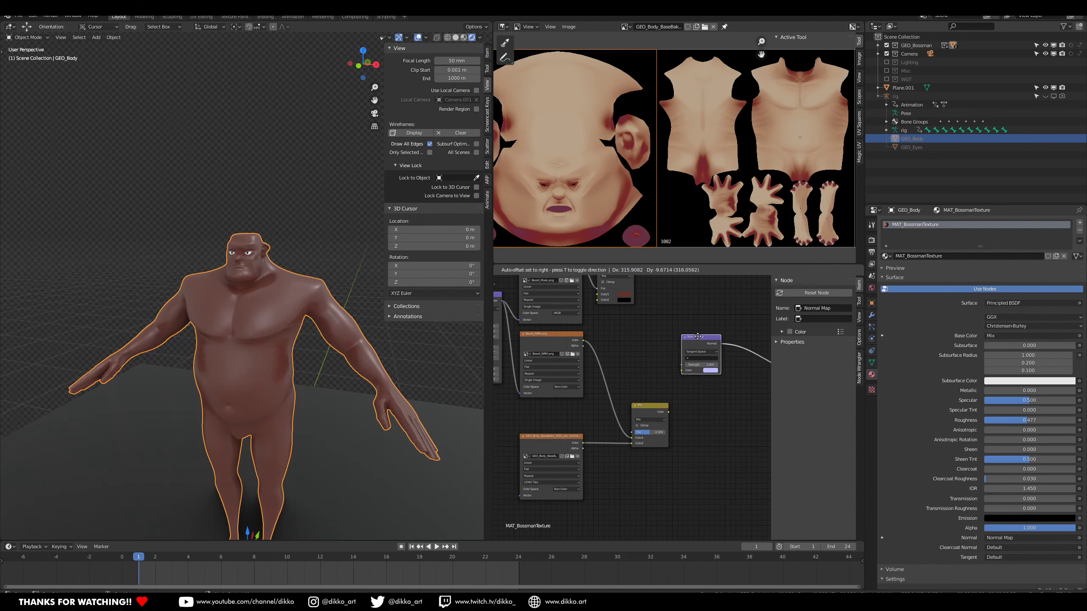
{"action": "left_click_drag", "start_coordinate": [668, 411], "coordinate": [686, 375]}
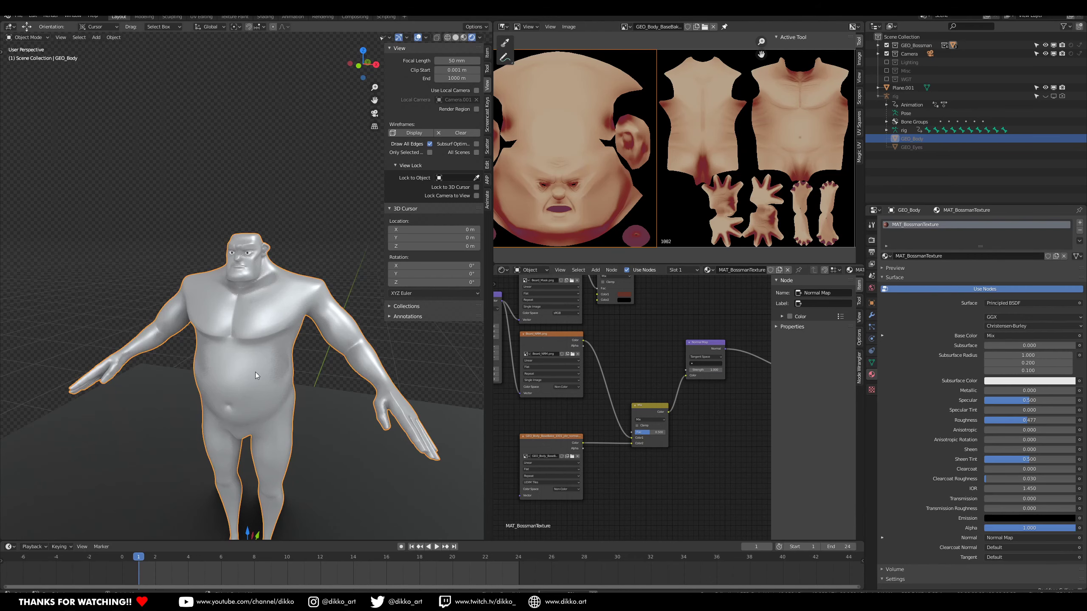
Try another blend mode on the normal Mix node, return it to Mix, and adjust its factor
{"action": "scroll", "coordinate": [255, 372], "scroll_direction": "up", "scroll_amount": 8}
{"action": "middle_click_drag", "start_coordinate": [285, 275], "coordinate": [300, 376], "text": "shift"}
{"action": "middle_click_drag", "start_coordinate": [300, 377], "coordinate": [260, 317]}
{"action": "scroll", "coordinate": [285, 359], "scroll_direction": "up", "scroll_amount": 3}
{"action": "mouse_move", "coordinate": [657, 439]}
{"action": "left_mouse_down"}
{"action": "mouse_move", "coordinate": [674, 439]}
{"action": "mouse_move", "coordinate": [637, 439]}
{"action": "mouse_move", "coordinate": [674, 438]}
{"action": "left_mouse_up"}
{"action": "left_click", "coordinate": [654, 422]}
{"action": "left_click", "coordinate": [651, 486]}
{"action": "left_click", "coordinate": [655, 422]}
{"action": "left_click", "coordinate": [645, 434]}
{"action": "mouse_move", "coordinate": [671, 439]}
{"action": "left_mouse_down"}
{"action": "mouse_move", "coordinate": [636, 441]}
{"action": "mouse_move", "coordinate": [669, 442]}
{"action": "mouse_move", "coordinate": [652, 442]}
{"action": "left_mouse_up"}
Add a Mix node combining the body diffuse texture with the beard colour Mix, and connect it to Base Color
{"action": "scroll", "coordinate": [665, 439], "scroll_direction": "down", "scroll_amount": 3}
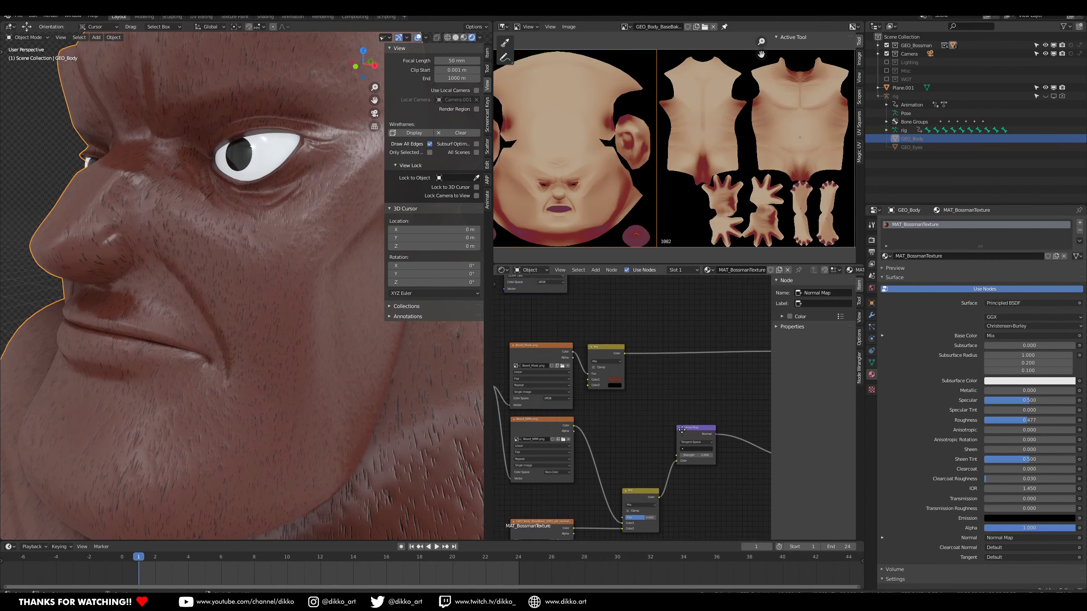
{"action": "key", "text": "shift+d"}
{"action": "left_click", "coordinate": [637, 295]}
{"action": "middle_click_drag", "start_coordinate": [605, 315], "coordinate": [612, 390]}
{"action": "left_click_drag", "start_coordinate": [637, 409], "coordinate": [637, 409]}
{"action": "left_click_drag", "start_coordinate": [620, 440], "coordinate": [634, 413]}
{"action": "middle_click_drag", "start_coordinate": [675, 431], "coordinate": [619, 398]}
{"action": "left_click_drag", "start_coordinate": [682, 391], "coordinate": [736, 405]}
Adjust the factors of the colour and normal Mix nodes, and reposition the normal Mix and Normal Map nodes
{"action": "middle_click_drag", "start_coordinate": [611, 417], "coordinate": [662, 421]}
{"action": "scroll", "coordinate": [658, 402], "scroll_direction": "up", "scroll_amount": 2}
{"action": "mouse_move", "coordinate": [656, 369]}
{"action": "left_mouse_down"}
{"action": "mouse_move", "coordinate": [681, 370]}
{"action": "mouse_move", "coordinate": [628, 368]}
{"action": "mouse_move", "coordinate": [664, 368]}
{"action": "left_mouse_up"}
{"action": "scroll", "coordinate": [642, 504], "scroll_direction": "down", "scroll_amount": 4}
{"action": "middle_click_drag", "start_coordinate": [642, 504], "coordinate": [608, 410]}
{"action": "left_click_drag", "start_coordinate": [601, 484], "coordinate": [617, 486]}
{"action": "left_click_drag", "start_coordinate": [654, 409], "coordinate": [680, 426]}
{"action": "left_click_drag", "start_coordinate": [606, 462], "coordinate": [632, 441]}
{"action": "scroll", "coordinate": [632, 444], "scroll_direction": "down", "scroll_amount": 1}
{"action": "mouse_move", "coordinate": [288, 374]}
{"action": "middle_mouse_down"}
{"action": "mouse_move", "coordinate": [318, 371]}
{"action": "mouse_move", "coordinate": [302, 372]}
{"action": "middle_mouse_up"}
{"action": "left_click_drag", "start_coordinate": [631, 438], "coordinate": [617, 439]}
Change the normal Mix node's blend mode to Overlay and set its factor to 1.000
{"action": "scroll", "coordinate": [617, 439], "scroll_direction": "up", "scroll_amount": 3}
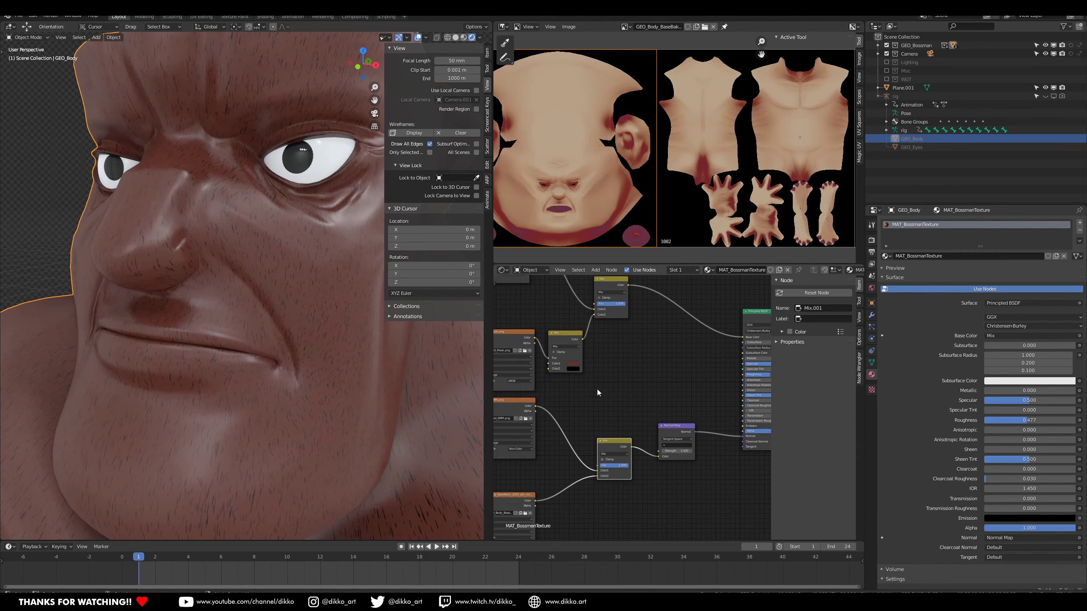
{"action": "left_click", "coordinate": [630, 411]}
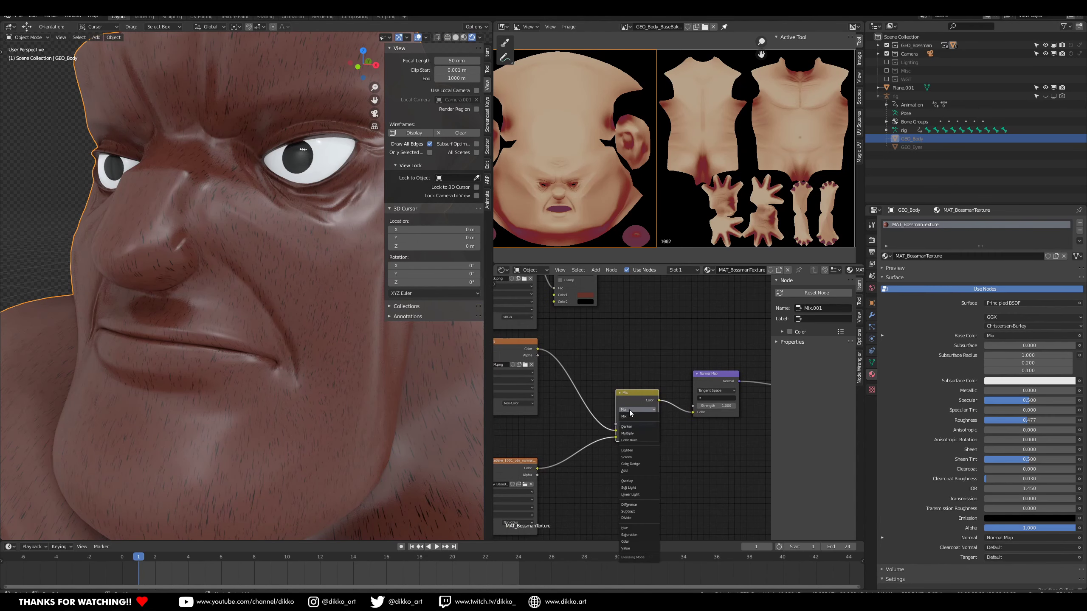
{"action": "left_click", "coordinate": [628, 481]}
{"action": "middle_click_drag", "start_coordinate": [327, 331], "coordinate": [353, 345]}
{"action": "scroll", "coordinate": [295, 336], "scroll_direction": "up", "scroll_amount": 2}
{"action": "mouse_move", "coordinate": [644, 424]}
{"action": "left_mouse_down"}
{"action": "mouse_move", "coordinate": [620, 424]}
{"action": "mouse_move", "coordinate": [656, 424]}
{"action": "left_mouse_up"}
Examine the overlaid beard and body normals on the chin, mouth and neck
{"action": "scroll", "coordinate": [319, 349], "scroll_direction": "down", "scroll_amount": 4}
{"action": "mouse_move", "coordinate": [299, 348]}
{"action": "middle_mouse_down"}
{"action": "mouse_move", "coordinate": [321, 353]}
{"action": "mouse_move", "coordinate": [309, 346]}
{"action": "middle_mouse_up"}
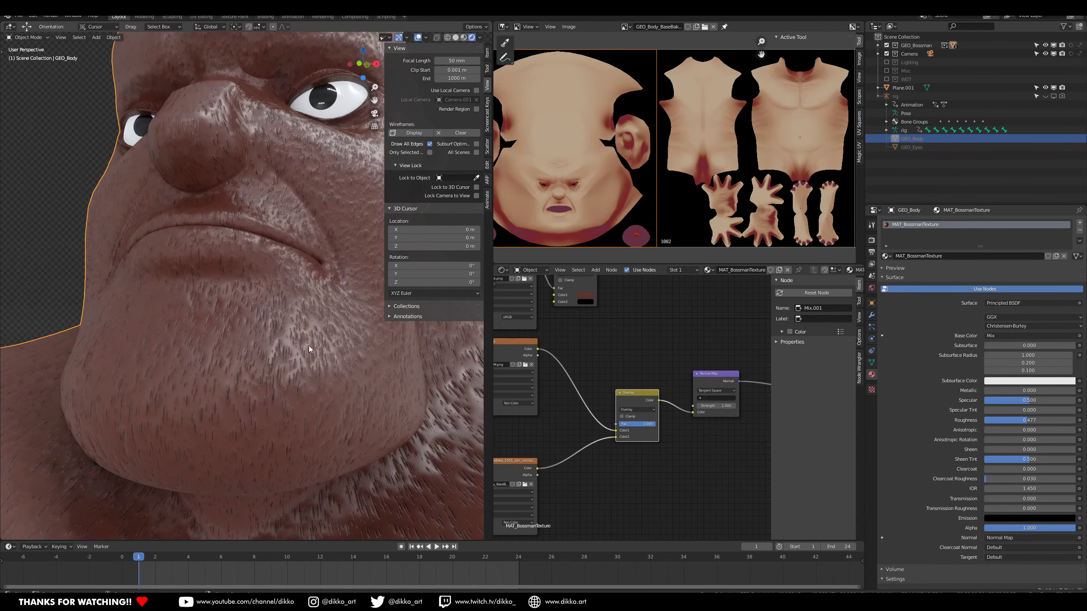
{"action": "scroll", "coordinate": [303, 368], "scroll_direction": "up", "scroll_amount": 6}
{"action": "middle_click_drag", "start_coordinate": [605, 450], "coordinate": [655, 412]}
{"action": "middle_click_drag", "start_coordinate": [385, 368], "coordinate": [422, 374]}
{"action": "scroll", "coordinate": [615, 387], "scroll_direction": "up", "scroll_amount": 1}
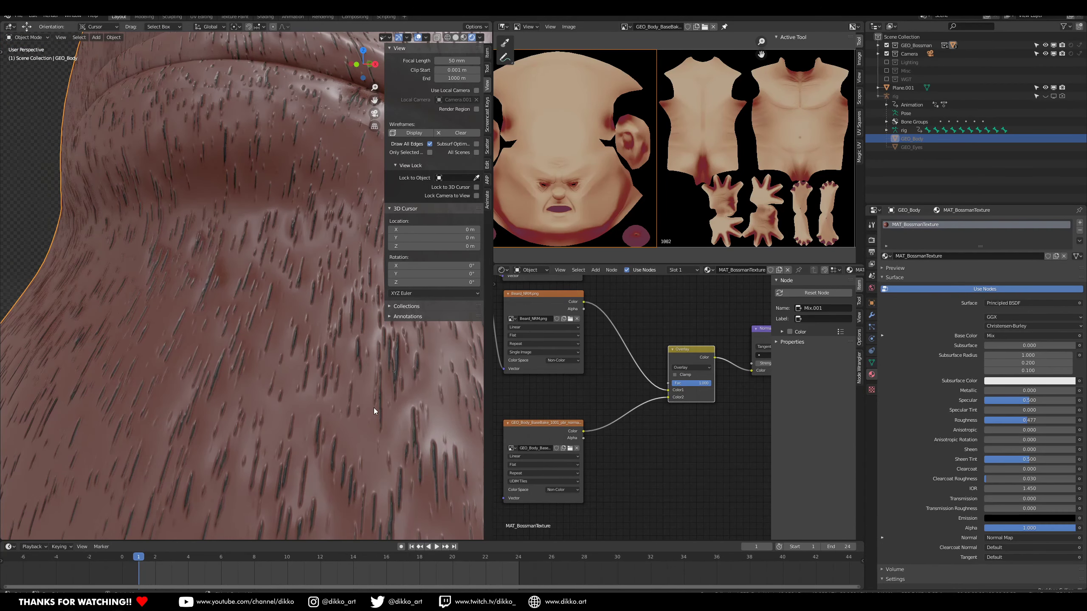
{"action": "middle_click_drag", "start_coordinate": [374, 408], "coordinate": [357, 409]}
{"action": "mouse_move", "coordinate": [185, 377]}
{"action": "middle_mouse_down"}
{"action": "mouse_move", "coordinate": [250, 365]}
{"action": "mouse_move", "coordinate": [192, 361]}
{"action": "mouse_move", "coordinate": [295, 368]}
{"action": "mouse_move", "coordinate": [191, 363]}
{"action": "middle_mouse_up"}
{"action": "scroll", "coordinate": [626, 388], "scroll_direction": "down", "scroll_amount": 3}
Display TEXPAINT_MASK_001_1001.png in the Image Editor and move its texture node in front of the body diffuse texture
{"action": "middle_click_drag", "start_coordinate": [626, 388], "coordinate": [622, 503]}
{"action": "scroll", "coordinate": [702, 402], "scroll_direction": "down", "scroll_amount": 2}
{"action": "left_click_drag", "start_coordinate": [736, 342], "coordinate": [710, 340]}
{"action": "left_click", "coordinate": [625, 26]}
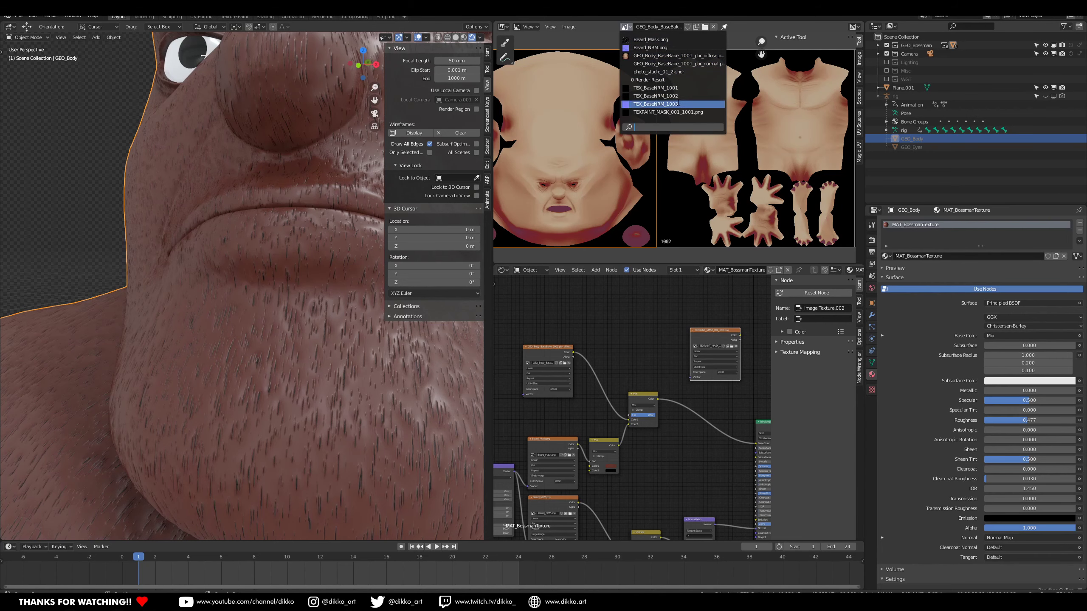
{"action": "left_click", "coordinate": [667, 112]}
{"action": "left_click_drag", "start_coordinate": [715, 332], "coordinate": [528, 338]}
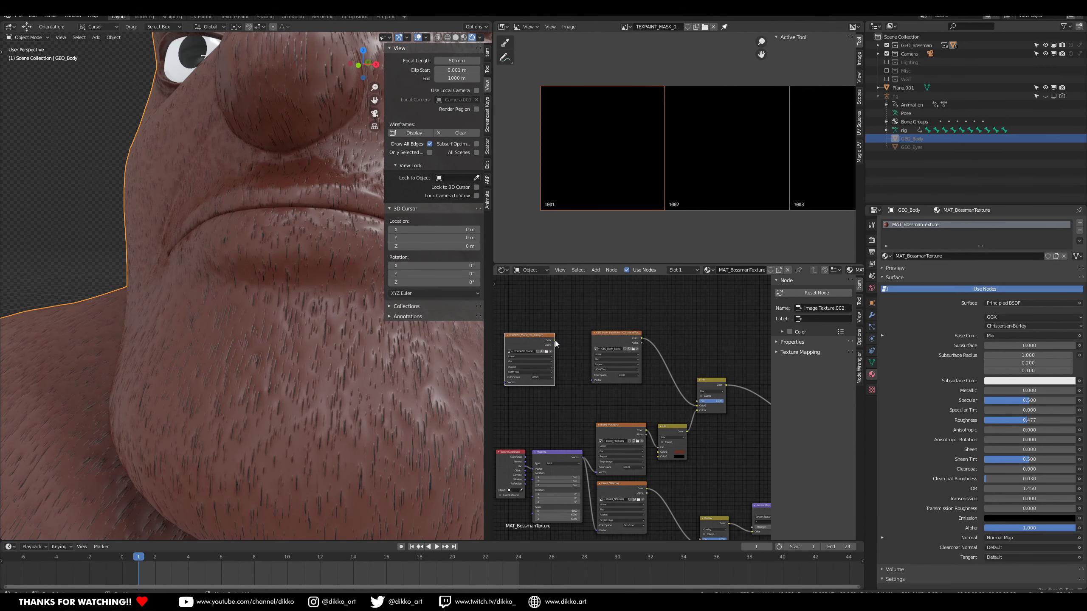
Connect the painted mask texture to the colour Mix node's Fac and move the mask node below the Mapping node
{"action": "left_click_drag", "start_coordinate": [700, 406], "coordinate": [699, 404]}
{"action": "scroll", "coordinate": [545, 359], "scroll_direction": "down", "scroll_amount": 1}
{"action": "middle_click_drag", "start_coordinate": [543, 357], "coordinate": [570, 301]}
{"action": "left_click_drag", "start_coordinate": [566, 288], "coordinate": [562, 490]}
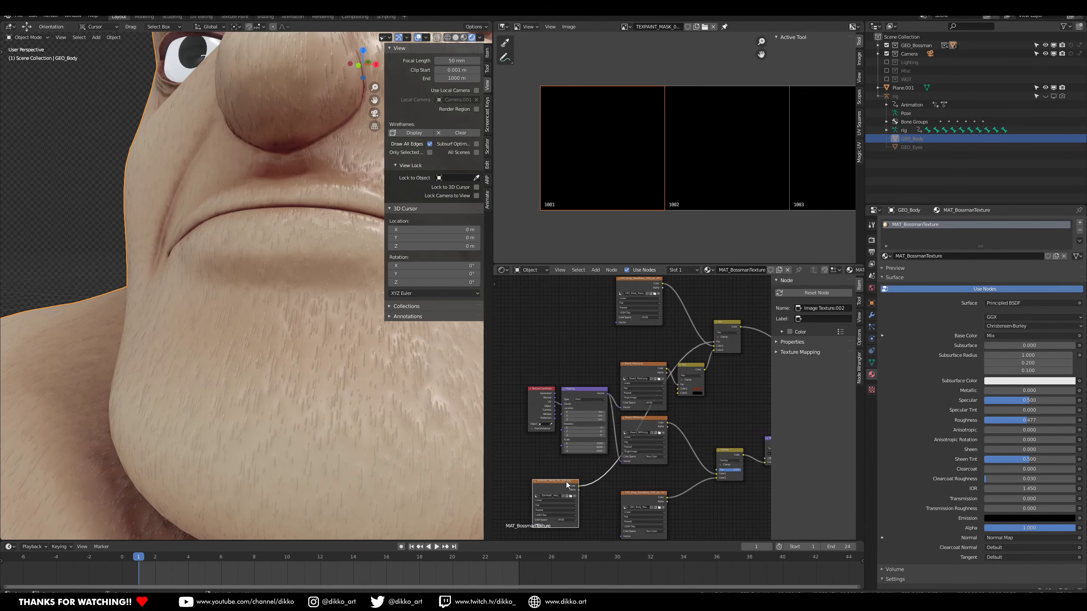
Move the painted mask node above the beard textures, link it to the normal Mix node's Fac, and set that node's blend mode to Mix
{"action": "middle_click_drag", "start_coordinate": [578, 488], "coordinate": [540, 425]}
{"action": "left_click_drag", "start_coordinate": [688, 405], "coordinate": [684, 407]}
{"action": "middle_click_drag", "start_coordinate": [618, 423], "coordinate": [627, 496]}
{"action": "left_click_drag", "start_coordinate": [536, 495], "coordinate": [534, 330]}
{"action": "scroll", "coordinate": [200, 338], "scroll_direction": "down", "scroll_amount": 2}
{"action": "middle_click_drag", "start_coordinate": [200, 338], "coordinate": [228, 338]}
{"action": "left_click", "coordinate": [701, 469]}
{"action": "left_click", "coordinate": [701, 465]}
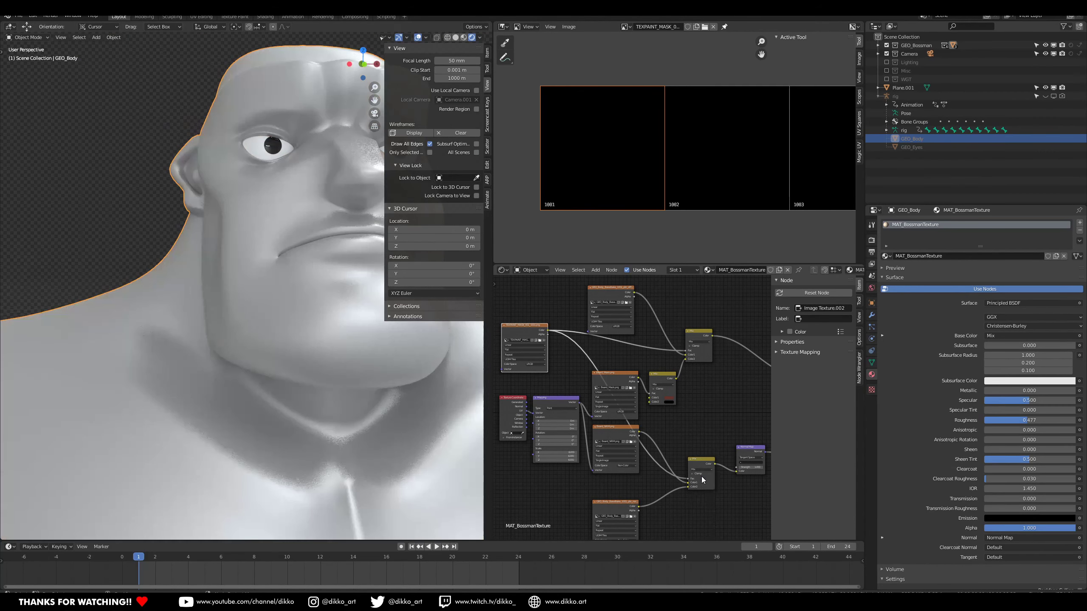
Swap the beard and body normal links between the normal Mix node's two colour inputs, and reposition the mask texture node
{"action": "scroll", "coordinate": [306, 346], "scroll_direction": "up", "scroll_amount": 3}
{"action": "scroll", "coordinate": [306, 346], "scroll_direction": "up", "scroll_amount": 3}
{"action": "middle_click_drag", "start_coordinate": [673, 473], "coordinate": [758, 524]}
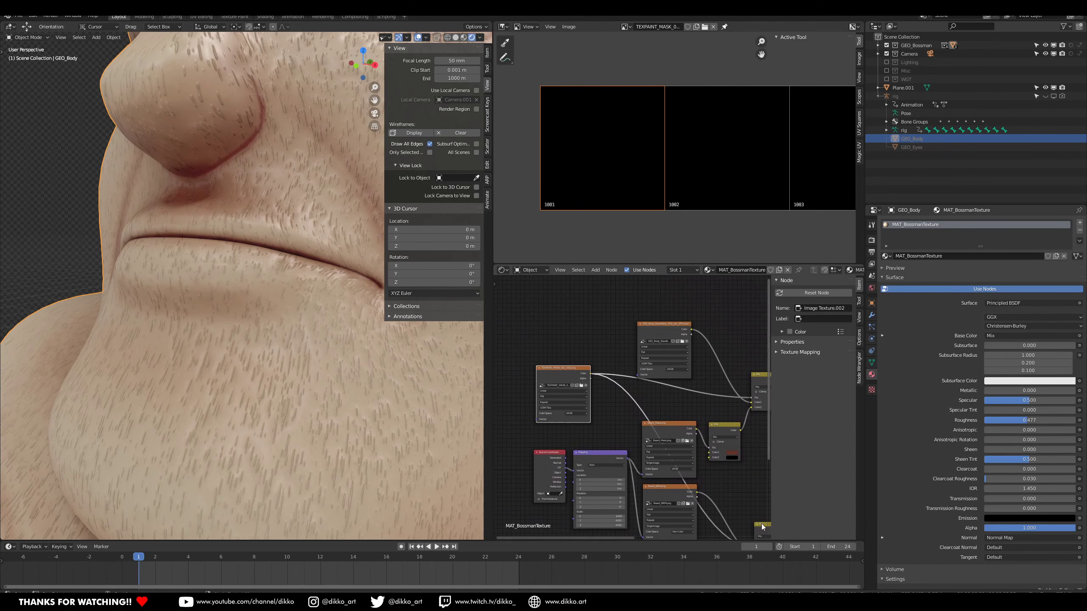
{"action": "scroll", "coordinate": [241, 337], "scroll_direction": "down", "scroll_amount": 4}
{"action": "mouse_move", "coordinate": [241, 336]}
{"action": "middle_mouse_down"}
{"action": "mouse_move", "coordinate": [279, 353]}
{"action": "mouse_move", "coordinate": [236, 333]}
{"action": "mouse_move", "coordinate": [246, 334]}
{"action": "middle_mouse_up"}
{"action": "scroll", "coordinate": [259, 350], "scroll_direction": "up", "scroll_amount": 3}
{"action": "middle_click_drag", "start_coordinate": [584, 398], "coordinate": [549, 344]}
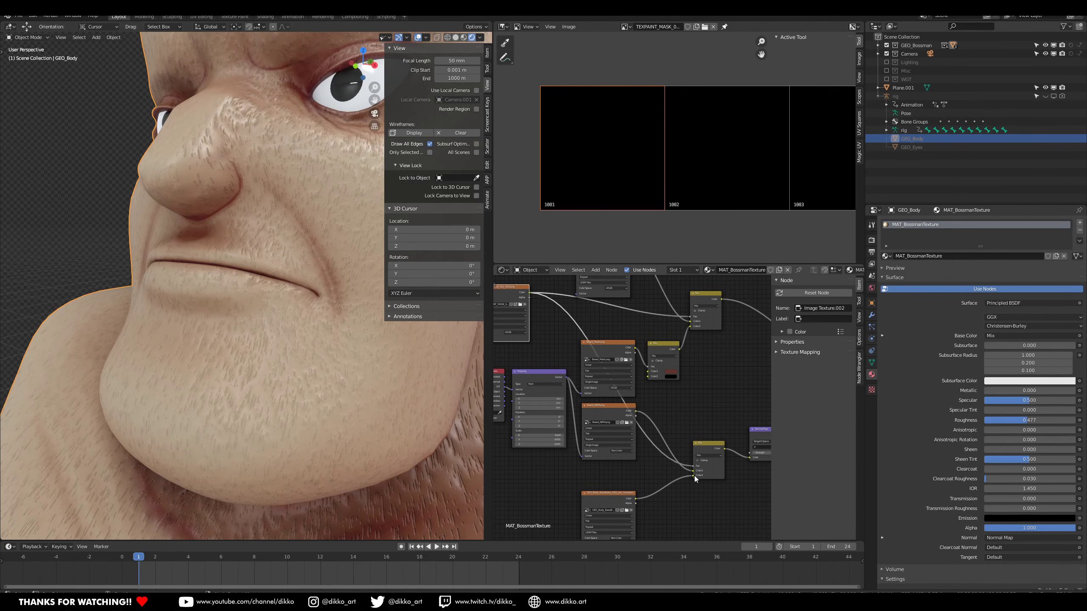
{"action": "left_click_drag", "start_coordinate": [611, 407], "coordinate": [609, 414]}
{"action": "left_click_drag", "start_coordinate": [693, 470], "coordinate": [692, 476]}
{"action": "middle_click_drag", "start_coordinate": [504, 289], "coordinate": [556, 366]}
{"action": "left_click_drag", "start_coordinate": [556, 366], "coordinate": [542, 366]}
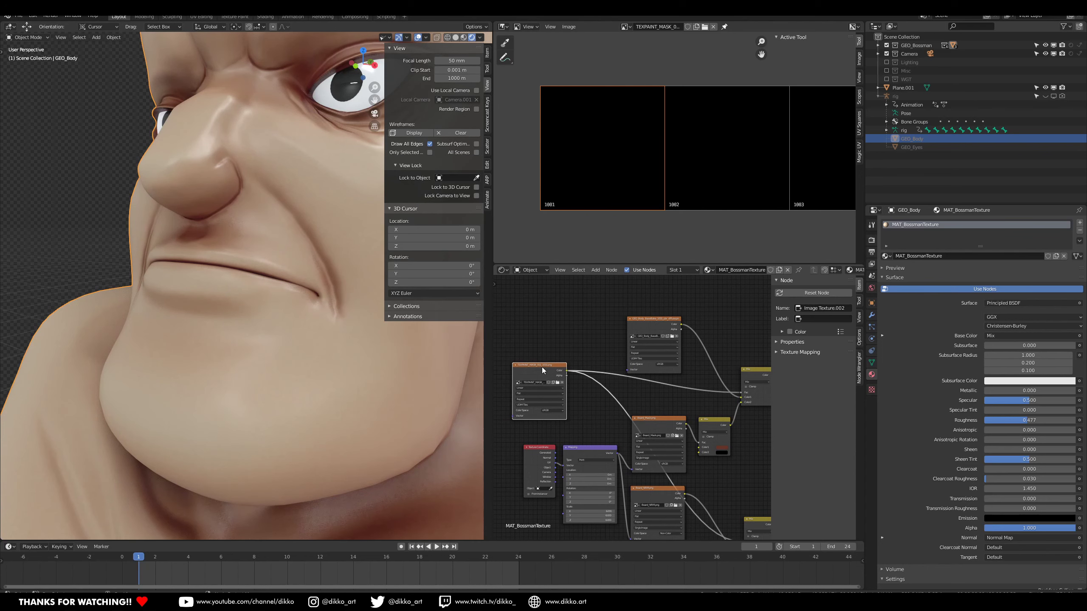
Put GEO_Body into Texture Paint mode, display the active tool's settings, and set the Image Editor to Paint mode
{"action": "left_click", "coordinate": [26, 37]}
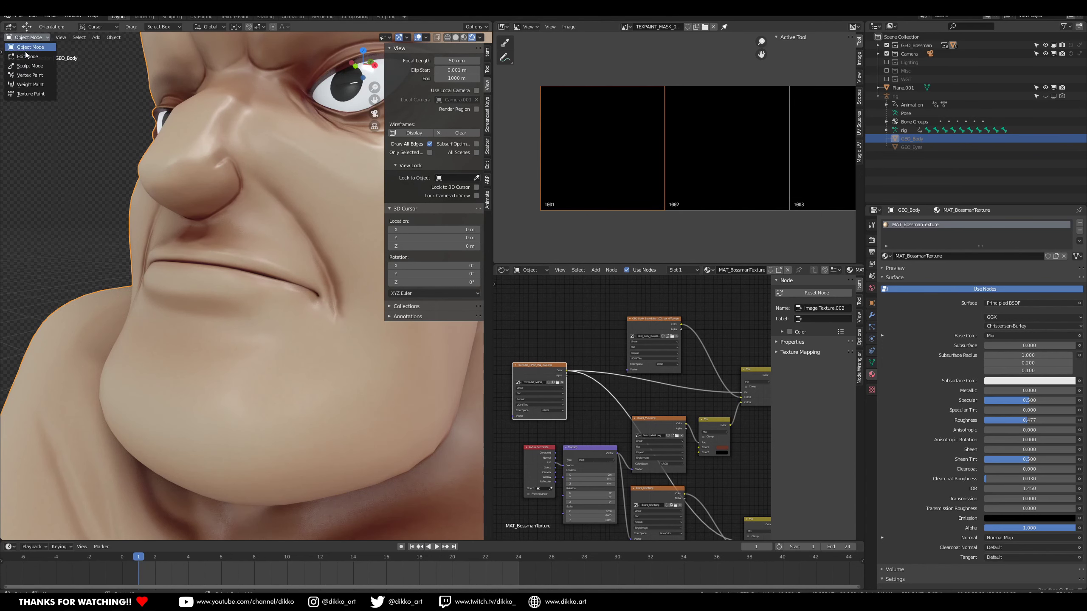
{"action": "left_click", "coordinate": [33, 94]}
{"action": "scroll", "coordinate": [261, 173], "scroll_direction": "down", "scroll_amount": 5}
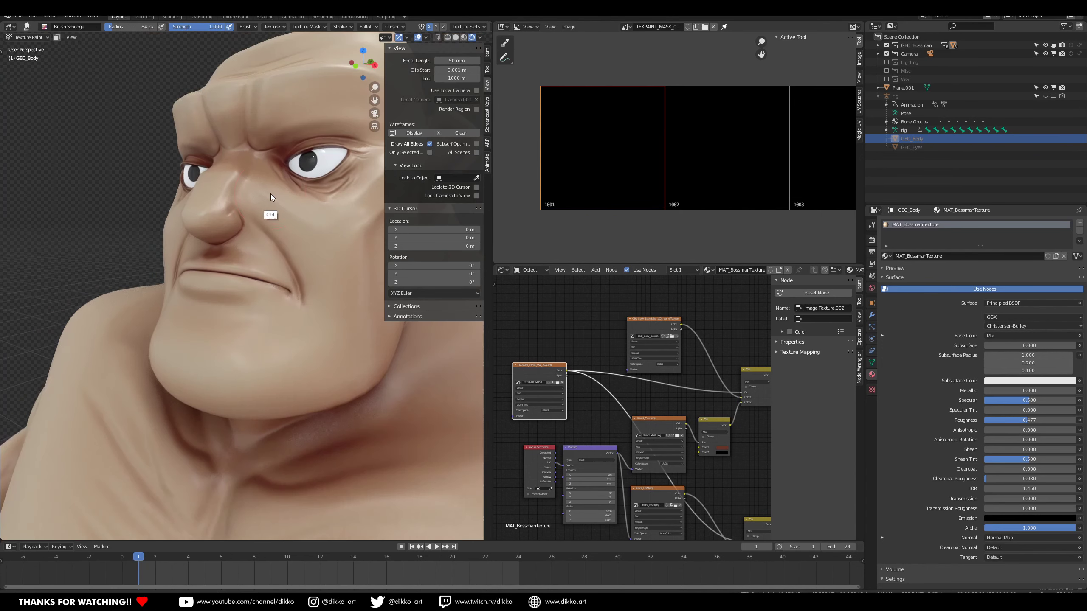
{"action": "left_click", "coordinate": [487, 67]}
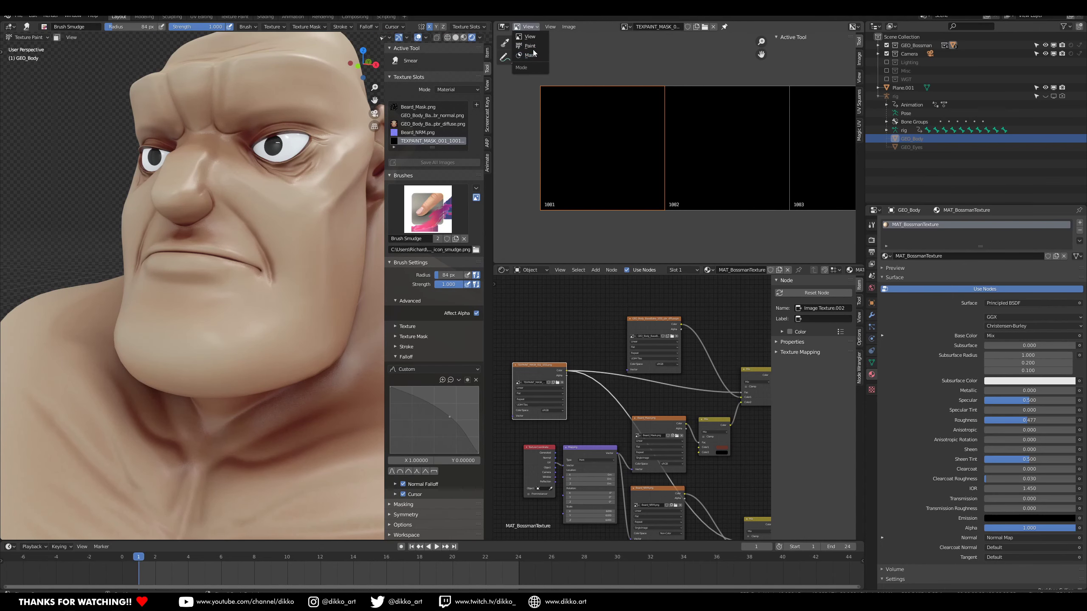
{"action": "left_click", "coordinate": [530, 45]}
{"action": "mouse_move", "coordinate": [316, 222]}
{"action": "middle_mouse_down"}
{"action": "mouse_move", "coordinate": [240, 292]}
{"action": "mouse_move", "coordinate": [196, 149]}
{"action": "mouse_move", "coordinate": [90, 79]}
{"action": "middle_mouse_up"}
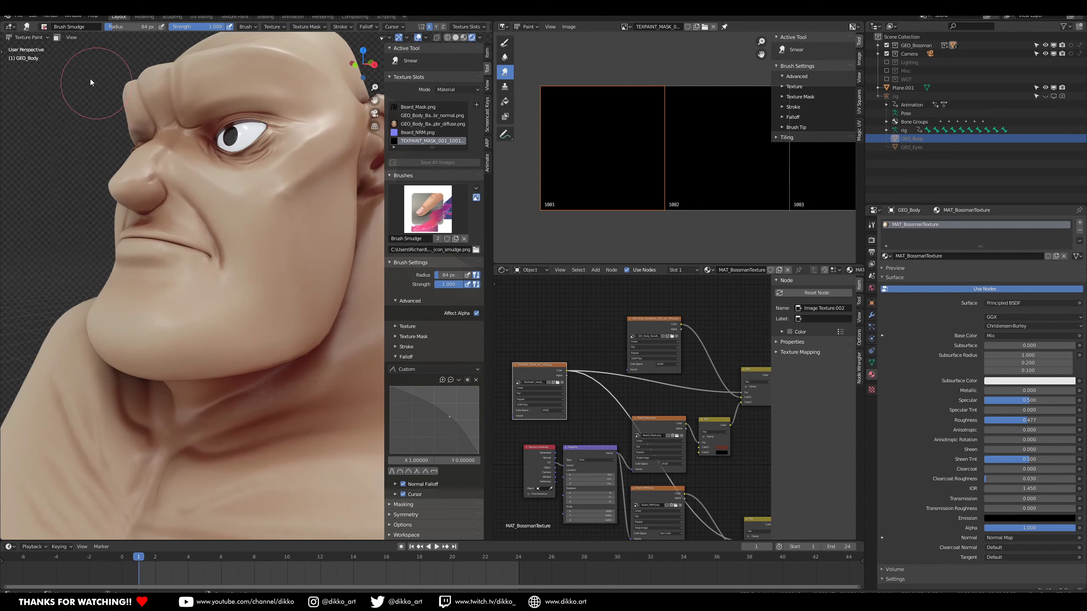
Choose the Draw brush and set its paint colour to white
{"action": "key", "text": "t"}
{"action": "left_click", "coordinate": [12, 54]}
{"action": "left_click", "coordinate": [122, 28]}
{"action": "left_click_drag", "start_coordinate": [177, 68], "coordinate": [177, 33]}
{"action": "middle_click_drag", "start_coordinate": [213, 316], "coordinate": [221, 300]}
{"action": "scroll", "coordinate": [210, 312], "scroll_direction": "up", "scroll_amount": 3}
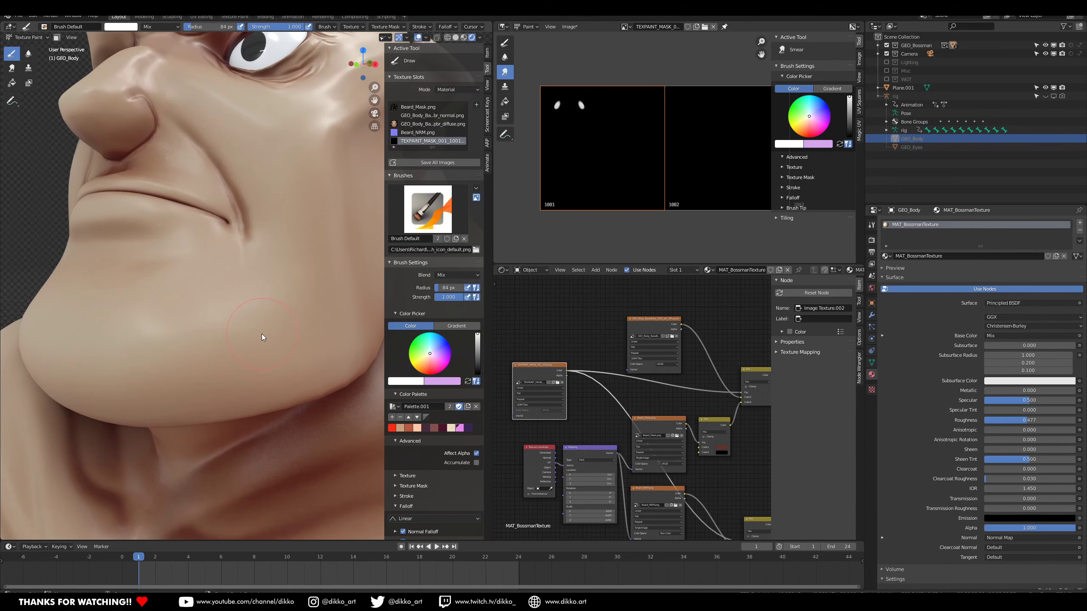
Paint the beard mask in white from the side of the chin across its front
{"action": "middle_click_drag", "start_coordinate": [631, 407], "coordinate": [610, 384]}
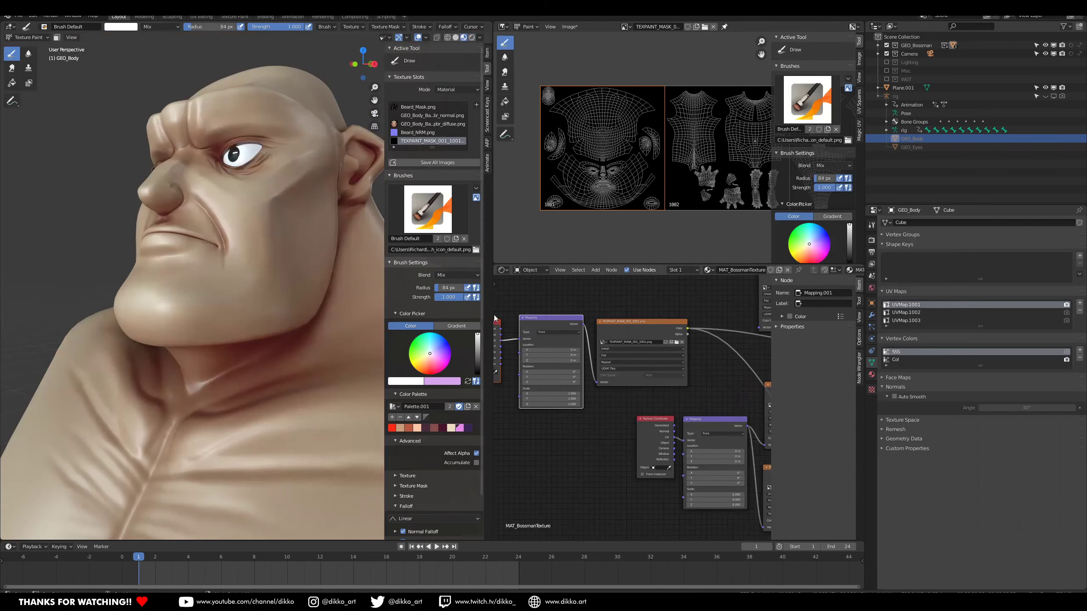
{"action": "scroll", "coordinate": [260, 297], "scroll_direction": "up", "scroll_amount": 5}
{"action": "scroll", "coordinate": [594, 188], "scroll_direction": "up", "scroll_amount": 3}
{"action": "middle_click_drag", "start_coordinate": [594, 189], "coordinate": [700, 151], "text": "shift"}
{"action": "middle_click_drag", "start_coordinate": [690, 118], "coordinate": [712, 106], "text": "ctrl"}
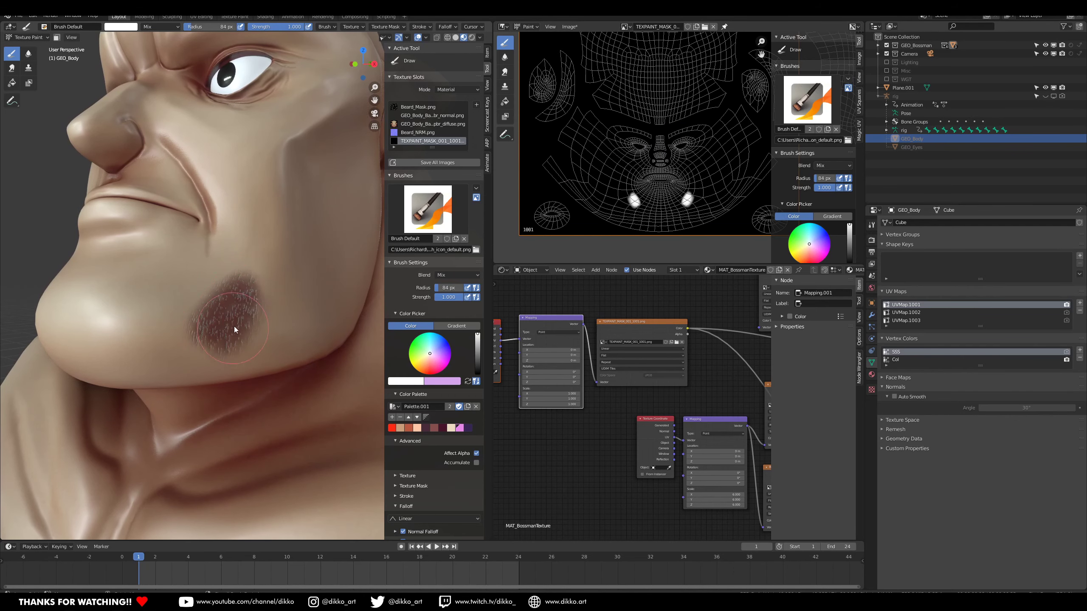
{"action": "left_click_drag", "start_coordinate": [171, 314], "coordinate": [201, 296]}
{"action": "middle_click_drag", "start_coordinate": [143, 348], "coordinate": [282, 333]}
{"action": "scroll", "coordinate": [246, 330], "scroll_direction": "down", "scroll_amount": 3}
{"action": "left_click_drag", "start_coordinate": [281, 333], "coordinate": [246, 326]}
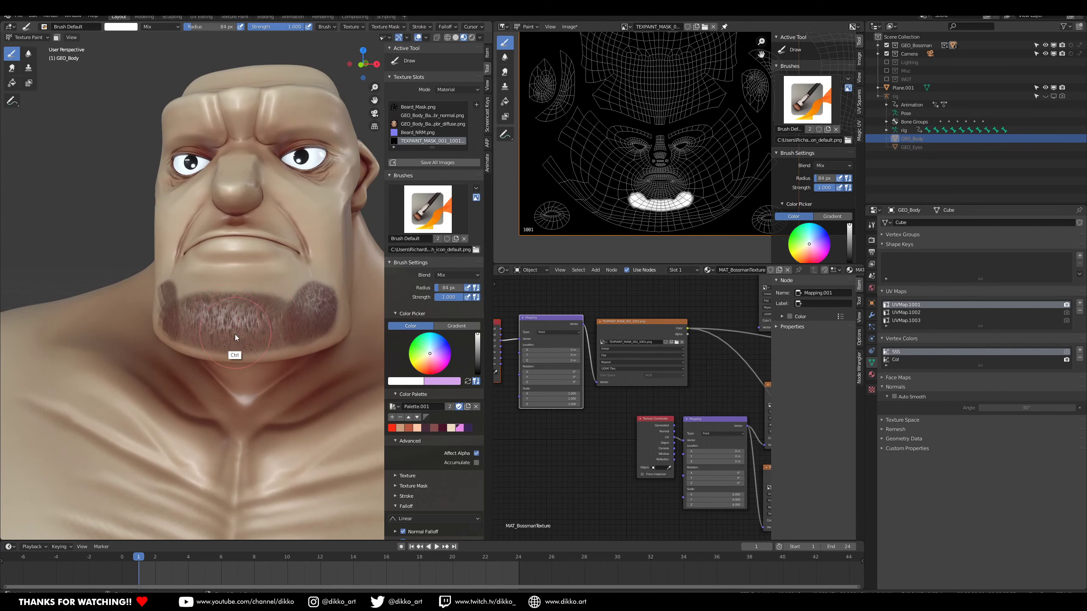
Extend the beard mask over the whole chin and onto the lower jaw, and save the mask image
{"action": "scroll", "coordinate": [166, 299], "scroll_direction": "up", "scroll_amount": 2}
{"action": "mouse_move", "coordinate": [165, 299]}
{"action": "left_mouse_down"}
{"action": "mouse_move", "coordinate": [329, 302]}
{"action": "mouse_move", "coordinate": [301, 344]}
{"action": "left_mouse_up"}
{"action": "mouse_move", "coordinate": [300, 345]}
{"action": "middle_mouse_down"}
{"action": "mouse_move", "coordinate": [243, 313]}
{"action": "mouse_move", "coordinate": [234, 281]}
{"action": "middle_mouse_up"}
{"action": "mouse_move", "coordinate": [96, 236]}
{"action": "left_mouse_down"}
{"action": "mouse_move", "coordinate": [203, 204]}
{"action": "mouse_move", "coordinate": [109, 240]}
{"action": "mouse_move", "coordinate": [125, 234]}
{"action": "left_mouse_up"}
{"action": "mouse_move", "coordinate": [294, 217]}
{"action": "middle_mouse_down"}
{"action": "mouse_move", "coordinate": [220, 257]}
{"action": "mouse_move", "coordinate": [246, 343]}
{"action": "mouse_move", "coordinate": [357, 327]}
{"action": "mouse_move", "coordinate": [219, 314]}
{"action": "mouse_move", "coordinate": [236, 315]}
{"action": "middle_mouse_up"}
{"action": "left_click_drag", "start_coordinate": [266, 283], "coordinate": [245, 301]}
{"action": "key", "text": "alt+s"}
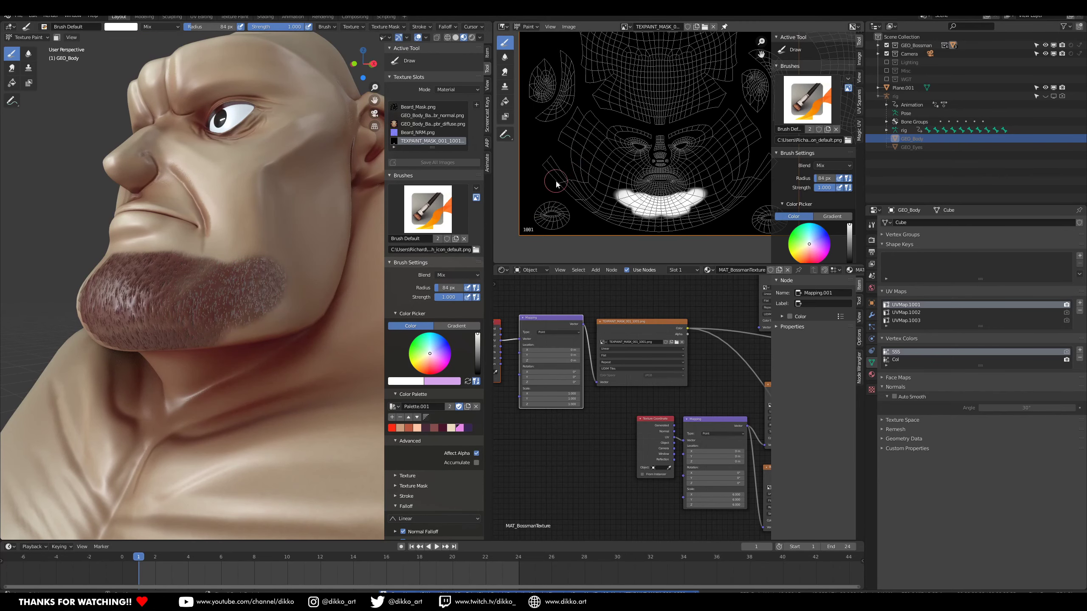
Paint the beard mask up the jaw towards the ear and fill in the cheek area
{"action": "middle_click_drag", "start_coordinate": [277, 281], "coordinate": [160, 279]}
{"action": "mouse_move", "coordinate": [160, 279]}
{"action": "left_mouse_down"}
{"action": "mouse_move", "coordinate": [160, 224]}
{"action": "mouse_move", "coordinate": [182, 191]}
{"action": "left_mouse_up"}
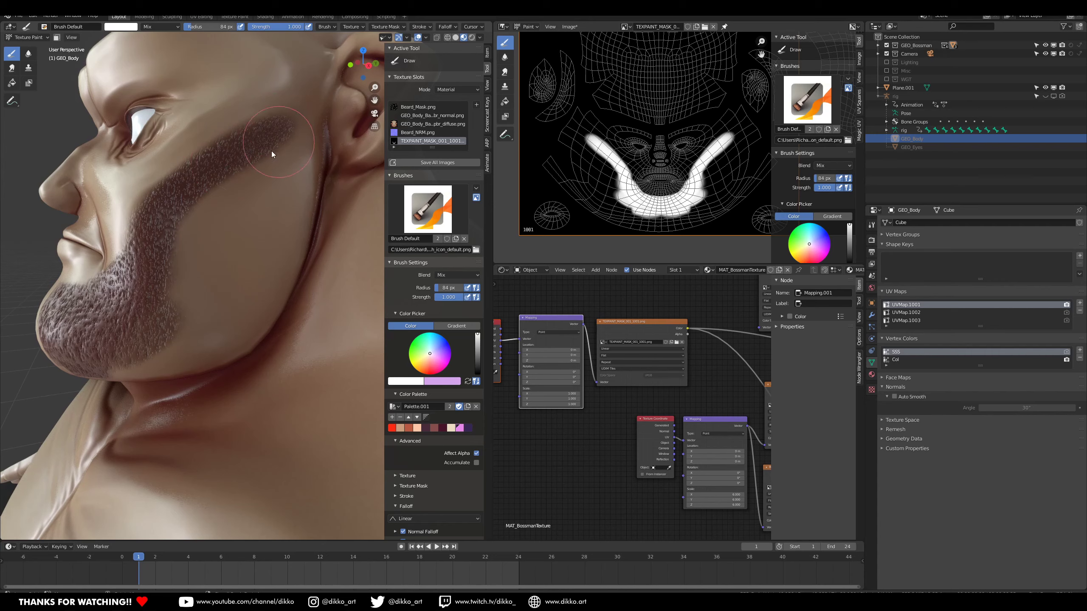
{"action": "left_click_drag", "start_coordinate": [272, 151], "coordinate": [222, 190]}
{"action": "middle_click_drag", "start_coordinate": [256, 238], "coordinate": [183, 339]}
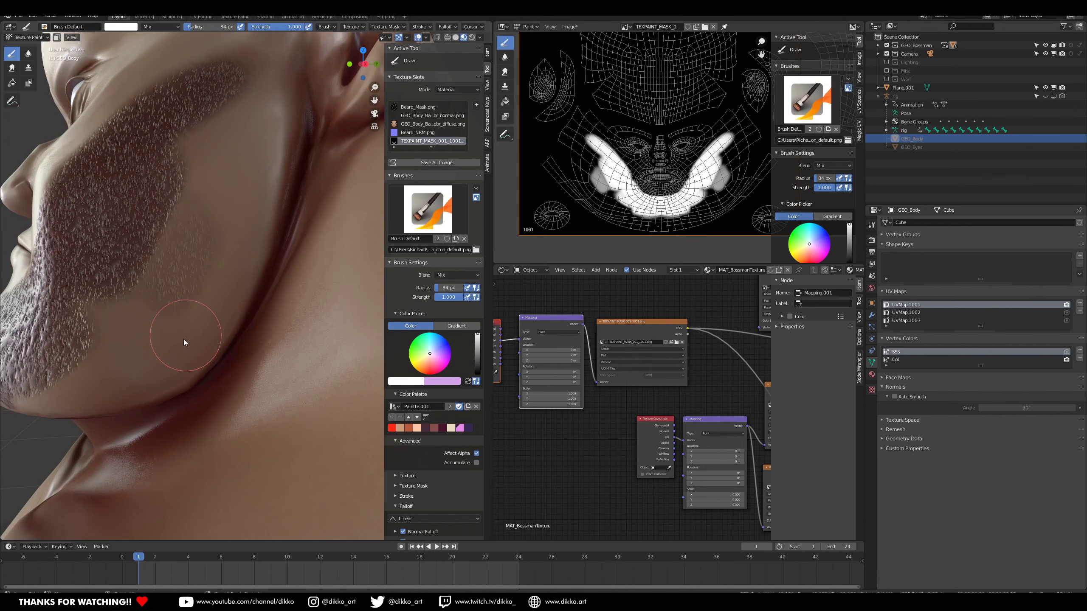
{"action": "mouse_move", "coordinate": [245, 196]}
{"action": "left_mouse_down"}
{"action": "mouse_move", "coordinate": [175, 253]}
{"action": "mouse_move", "coordinate": [184, 235]}
{"action": "left_mouse_up"}
{"action": "middle_click_drag", "start_coordinate": [251, 175], "coordinate": [179, 437]}
{"action": "mouse_move", "coordinate": [240, 336]}
{"action": "middle_mouse_down"}
{"action": "mouse_move", "coordinate": [269, 300]}
{"action": "mouse_move", "coordinate": [267, 319]}
{"action": "middle_mouse_up"}
{"action": "left_click_drag", "start_coordinate": [209, 287], "coordinate": [81, 347]}
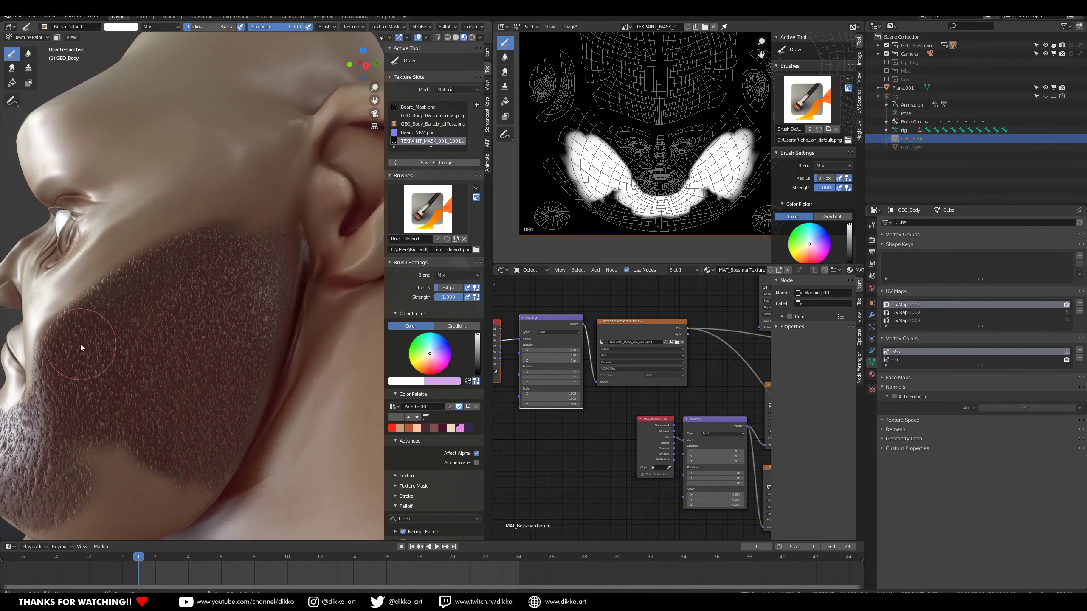
{"action": "mouse_move", "coordinate": [125, 293]}
{"action": "middle_mouse_down"}
{"action": "mouse_move", "coordinate": [242, 254]}
{"action": "mouse_move", "coordinate": [262, 330]}
{"action": "mouse_move", "coordinate": [249, 294]}
{"action": "mouse_move", "coordinate": [299, 294]}
{"action": "middle_mouse_up"}
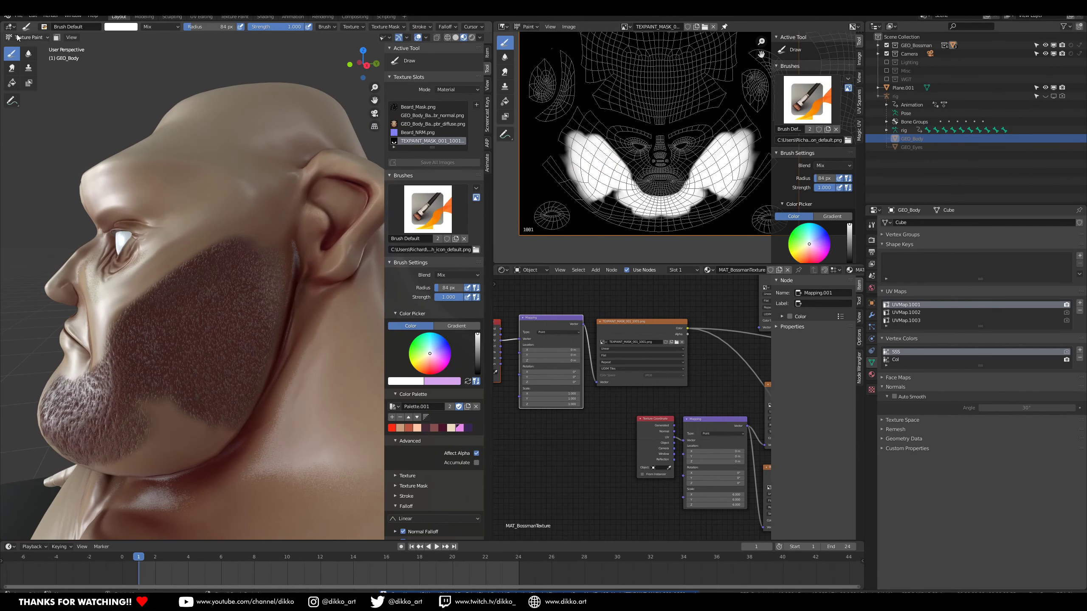
Re-enter Texture Paint mode and extend the beard mask up the sideburn in front of the ear
{"action": "left_click", "coordinate": [31, 47]}
{"action": "left_click", "coordinate": [26, 38]}
{"action": "left_click", "coordinate": [38, 96]}
{"action": "mouse_move", "coordinate": [225, 286]}
{"action": "middle_mouse_down"}
{"action": "mouse_move", "coordinate": [230, 270]}
{"action": "mouse_move", "coordinate": [273, 268]}
{"action": "mouse_move", "coordinate": [248, 248]}
{"action": "mouse_move", "coordinate": [216, 271]}
{"action": "middle_mouse_up"}
{"action": "left_click_drag", "start_coordinate": [211, 283], "coordinate": [270, 266]}
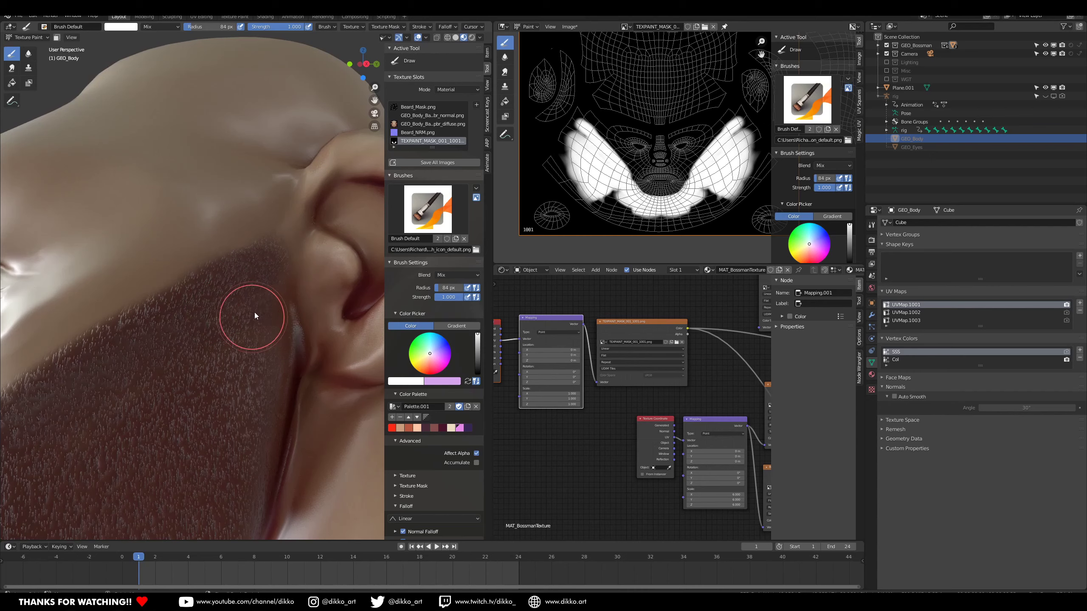
Reduce the brush radius to 54 px and paint a small beard patch below the lower lip
{"action": "middle_click_drag", "start_coordinate": [142, 358], "coordinate": [253, 329], "text": "ctrl"}
{"action": "mouse_move", "coordinate": [253, 330]}
{"action": "middle_mouse_down", "text": "ctrl"}
{"action": "mouse_move", "coordinate": [230, 337]}
{"action": "mouse_move", "coordinate": [193, 313]}
{"action": "mouse_move", "coordinate": [194, 360]}
{"action": "mouse_move", "coordinate": [184, 368]}
{"action": "mouse_move", "coordinate": [231, 314]}
{"action": "mouse_move", "coordinate": [182, 425]}
{"action": "middle_mouse_up", "text": "ctrl"}
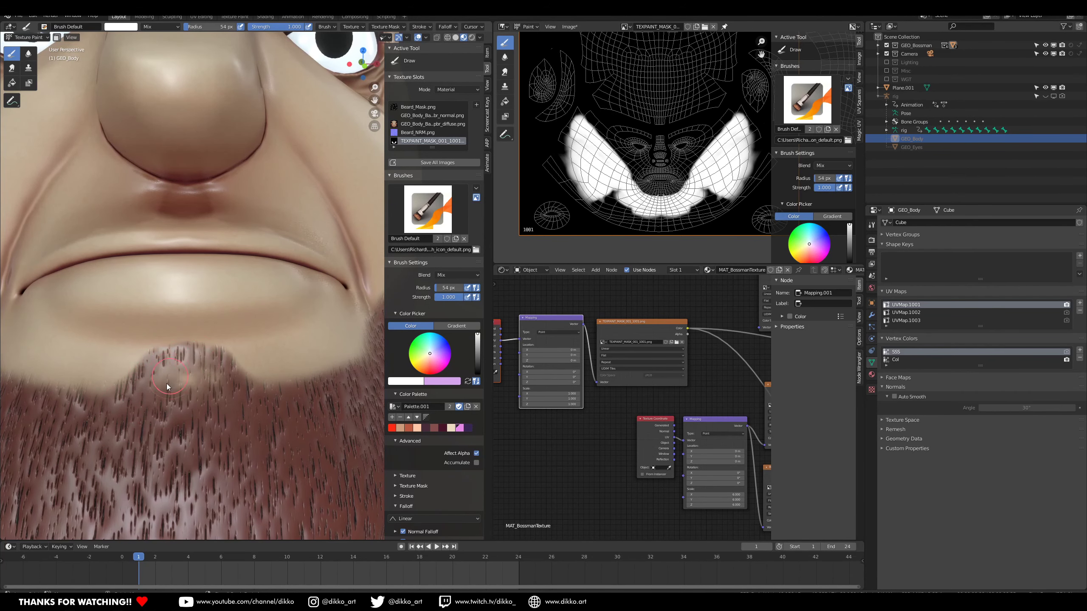
{"action": "middle_click_drag", "start_coordinate": [205, 417], "coordinate": [185, 432], "text": "ctrl"}
{"action": "middle_click_drag", "start_coordinate": [184, 432], "coordinate": [209, 385]}
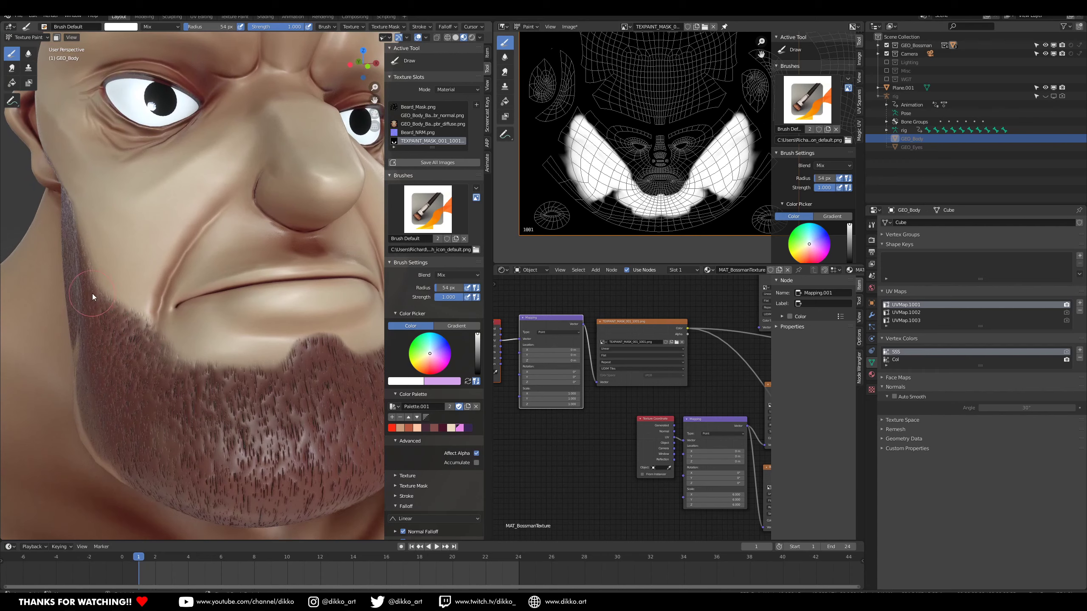
Paint a moustache above the upper lip and join it to the beard around the mouth corners
{"action": "left_click_drag", "start_coordinate": [249, 250], "coordinate": [281, 250]}
{"action": "middle_click_drag", "start_coordinate": [195, 303], "coordinate": [187, 315]}
{"action": "mouse_move", "coordinate": [262, 303]}
{"action": "middle_mouse_down"}
{"action": "mouse_move", "coordinate": [282, 304]}
{"action": "mouse_move", "coordinate": [309, 277]}
{"action": "middle_mouse_up"}
{"action": "left_click_drag", "start_coordinate": [226, 274], "coordinate": [213, 275]}
{"action": "mouse_move", "coordinate": [127, 350]}
{"action": "middle_mouse_down"}
{"action": "mouse_move", "coordinate": [224, 337]}
{"action": "mouse_move", "coordinate": [177, 196]}
{"action": "middle_mouse_up"}
Increase the brush radius to 99 px and fill the beard mask along the jaw's lower edge and underside
{"action": "middle_click_drag", "start_coordinate": [241, 297], "coordinate": [154, 324]}
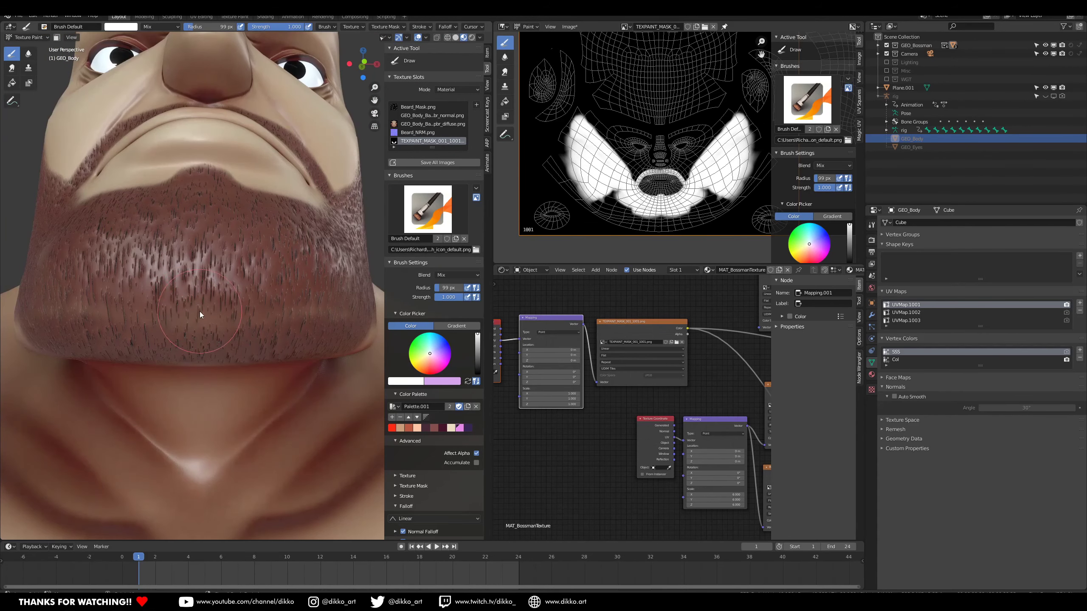
{"action": "mouse_move", "coordinate": [219, 311]}
{"action": "middle_mouse_down"}
{"action": "mouse_move", "coordinate": [245, 309]}
{"action": "mouse_move", "coordinate": [121, 318]}
{"action": "middle_mouse_up"}
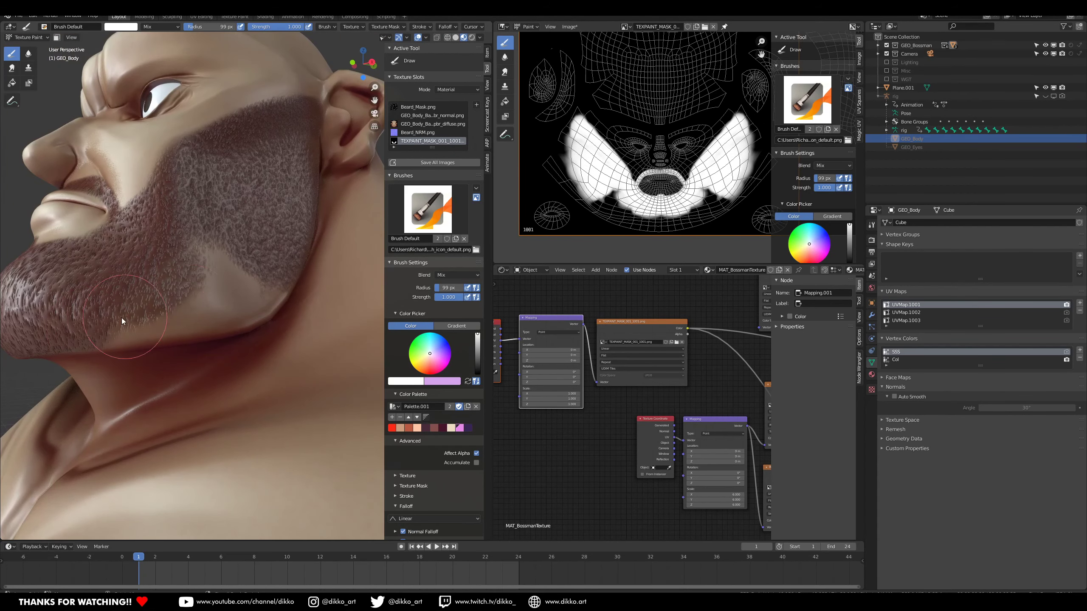
{"action": "scroll", "coordinate": [192, 255], "scroll_direction": "up", "scroll_amount": 4}
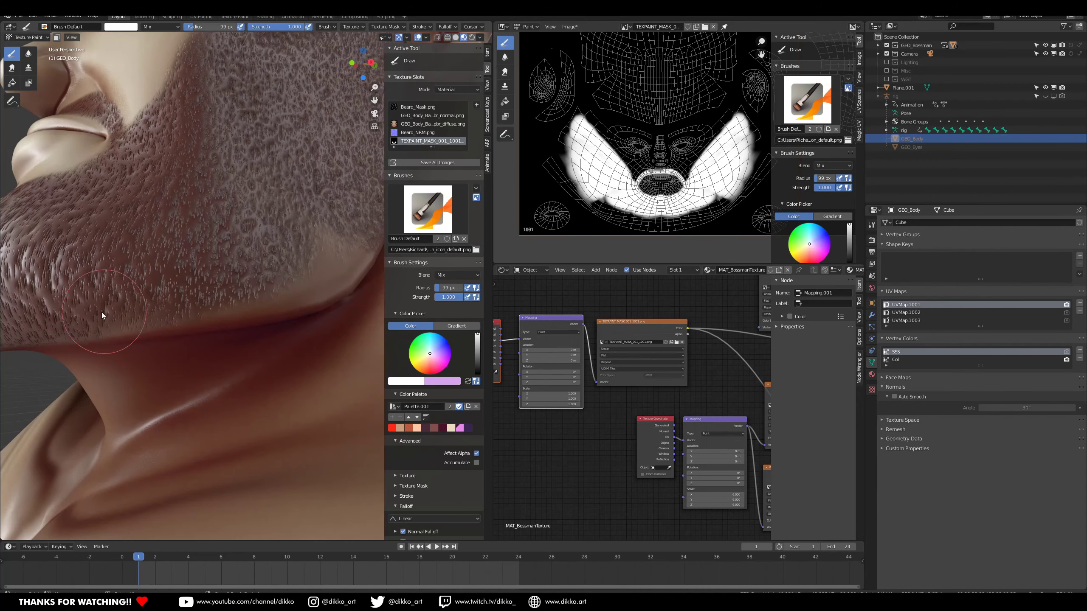
{"action": "mouse_move", "coordinate": [306, 276]}
{"action": "middle_mouse_down"}
{"action": "mouse_move", "coordinate": [187, 288]}
{"action": "mouse_move", "coordinate": [330, 284]}
{"action": "mouse_move", "coordinate": [181, 236]}
{"action": "middle_mouse_up"}
{"action": "scroll", "coordinate": [158, 256], "scroll_direction": "down", "scroll_amount": 6}
{"action": "scroll", "coordinate": [299, 266], "scroll_direction": "up", "scroll_amount": 6}
{"action": "middle_click_drag", "start_coordinate": [268, 202], "coordinate": [181, 210]}
{"action": "scroll", "coordinate": [243, 185], "scroll_direction": "down", "scroll_amount": 6}
{"action": "middle_click_drag", "start_coordinate": [244, 186], "coordinate": [199, 230]}
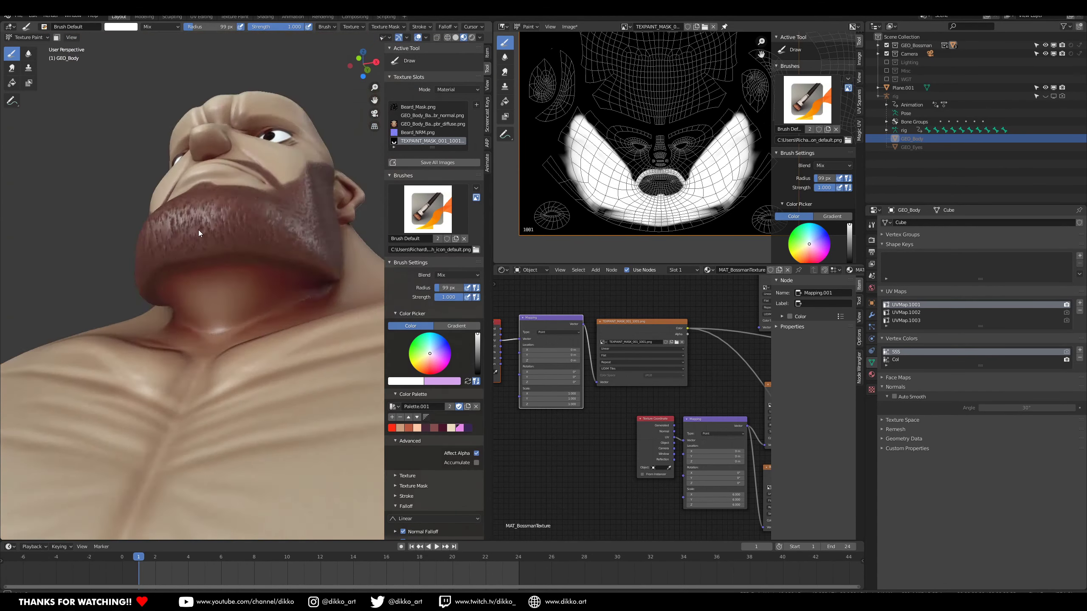
Touch up the beard mask beneath the jaw near the neck and check the beard from the front
{"action": "scroll", "coordinate": [240, 199], "scroll_direction": "up", "scroll_amount": 7}
{"action": "scroll", "coordinate": [223, 249], "scroll_direction": "down", "scroll_amount": 4}
{"action": "scroll", "coordinate": [214, 244], "scroll_direction": "up", "scroll_amount": 4}
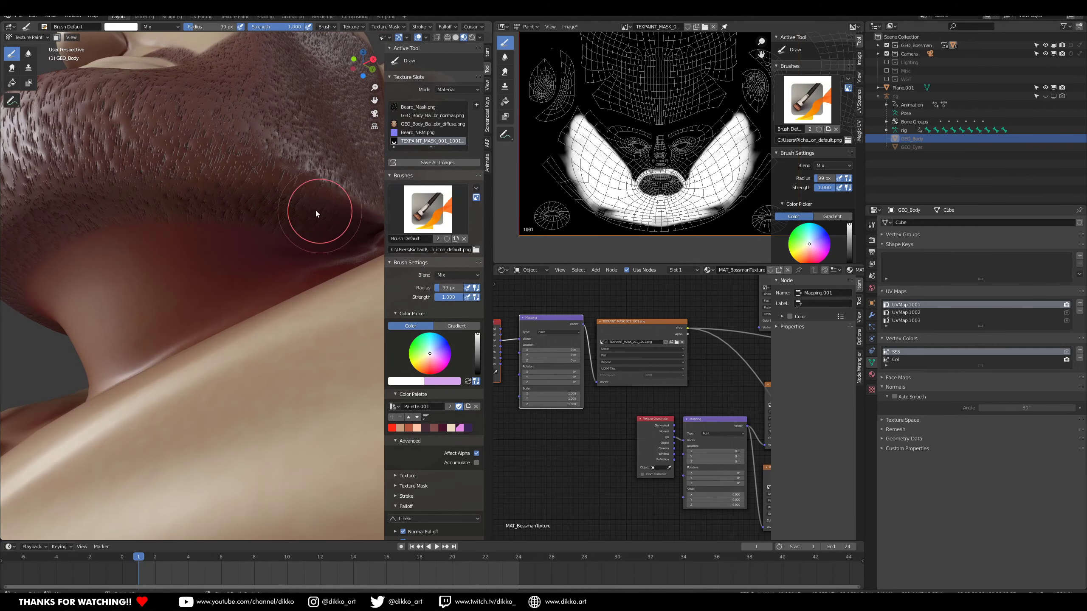
{"action": "middle_click_drag", "start_coordinate": [298, 218], "coordinate": [257, 248]}
{"action": "left_click_drag", "start_coordinate": [257, 248], "coordinate": [295, 238]}
{"action": "scroll", "coordinate": [291, 242], "scroll_direction": "down", "scroll_amount": 7}
{"action": "mouse_move", "coordinate": [278, 253]}
{"action": "middle_mouse_down"}
{"action": "mouse_move", "coordinate": [250, 292]}
{"action": "mouse_move", "coordinate": [299, 302]}
{"action": "middle_mouse_up"}
{"action": "scroll", "coordinate": [291, 261], "scroll_direction": "up", "scroll_amount": 3}
{"action": "scroll", "coordinate": [252, 274], "scroll_direction": "up", "scroll_amount": 3}
{"action": "scroll", "coordinate": [210, 347], "scroll_direction": "up", "scroll_amount": 1}
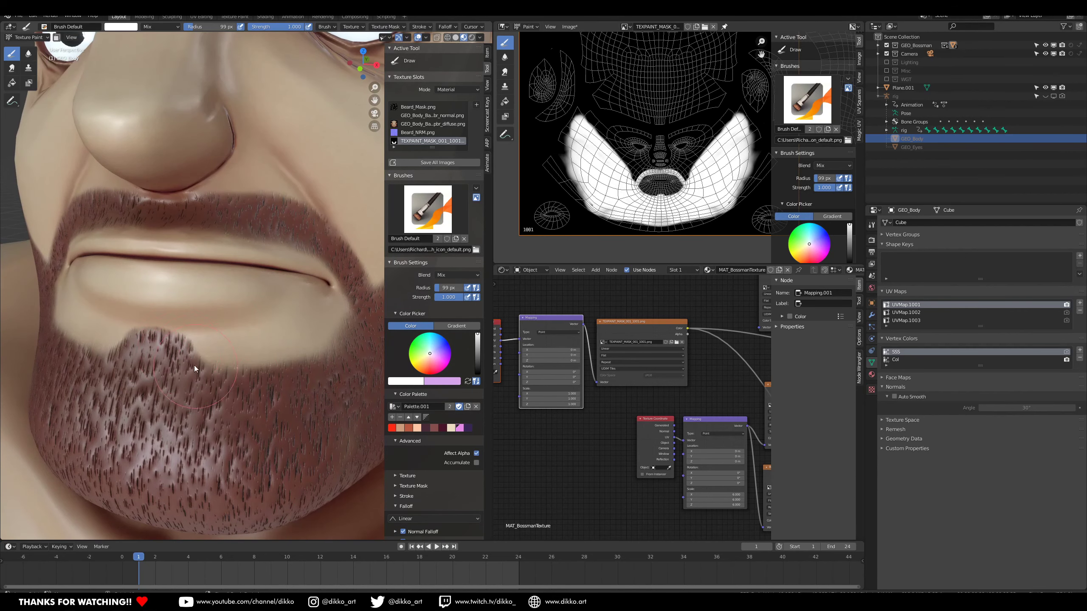
{"action": "scroll", "coordinate": [317, 343], "scroll_direction": "down", "scroll_amount": 4}
{"action": "middle_click_drag", "start_coordinate": [317, 343], "coordinate": [282, 320]}
{"action": "scroll", "coordinate": [281, 320], "scroll_direction": "down", "scroll_amount": 3}
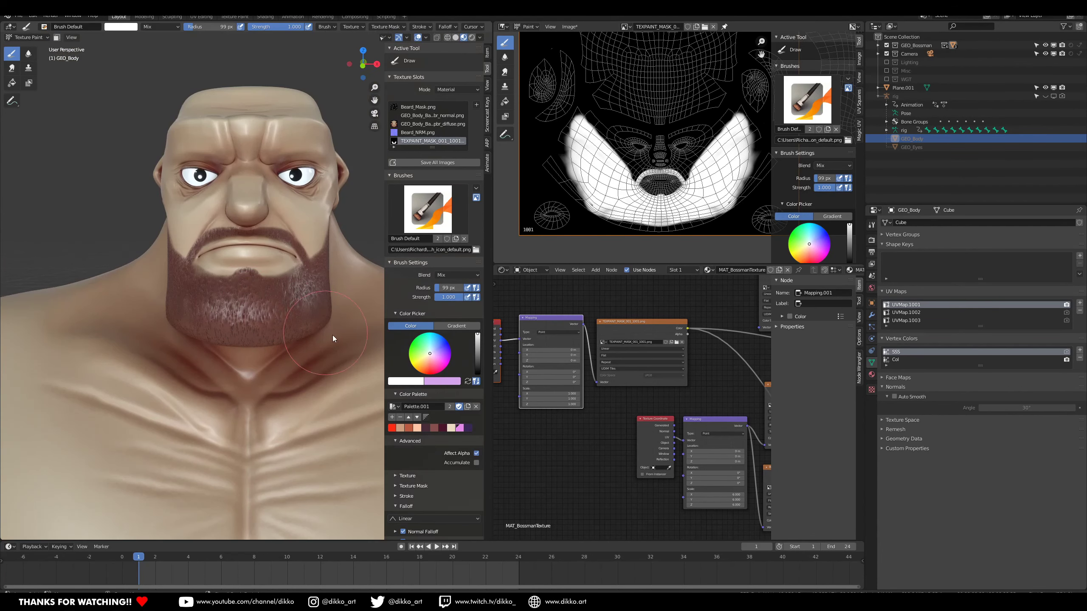
Set the blend mode of the Mix node feeding the Normal Map to Overlay
{"action": "middle_click_drag", "start_coordinate": [718, 519], "coordinate": [586, 440]}
{"action": "scroll", "coordinate": [667, 445], "scroll_direction": "up", "scroll_amount": 4}
{"action": "middle_click_drag", "start_coordinate": [753, 449], "coordinate": [537, 381]}
{"action": "left_click", "coordinate": [566, 374]}
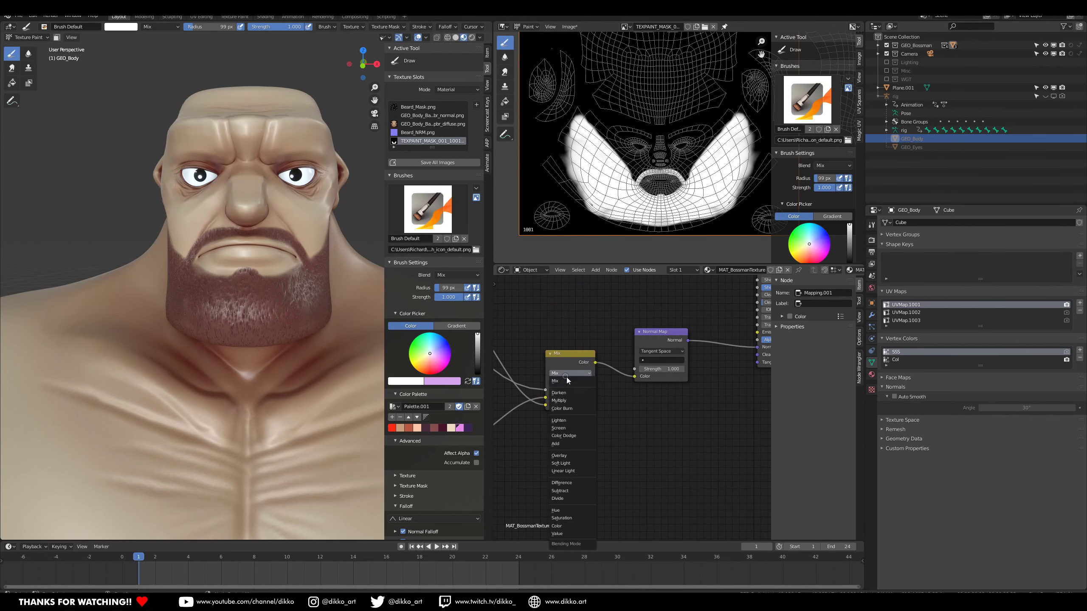
{"action": "left_click", "coordinate": [559, 455]}
Try the Overlay blend mode on the colour Mix node and inspect the beard from the side and below
{"action": "mouse_move", "coordinate": [248, 240]}
{"action": "middle_mouse_down", "text": "ctrl"}
{"action": "mouse_move", "coordinate": [259, 201]}
{"action": "mouse_move", "coordinate": [129, 311]}
{"action": "middle_mouse_up", "text": "ctrl"}
{"action": "middle_click_drag", "start_coordinate": [505, 286], "coordinate": [675, 444]}
{"action": "mouse_move", "coordinate": [733, 328]}
{"action": "left_mouse_down"}
{"action": "mouse_move", "coordinate": [733, 316]}
{"action": "mouse_move", "coordinate": [699, 331]}
{"action": "mouse_move", "coordinate": [732, 328]}
{"action": "left_mouse_up"}
{"action": "middle_click_drag", "start_coordinate": [342, 312], "coordinate": [201, 338], "text": "ctrl"}
{"action": "middle_click_drag", "start_coordinate": [742, 292], "coordinate": [652, 339]}
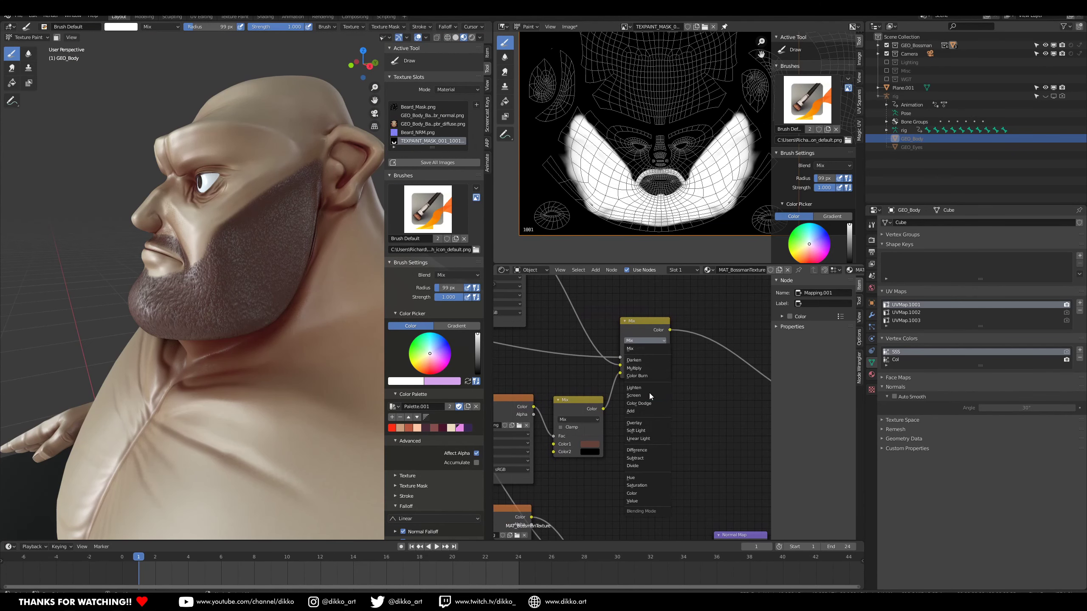
{"action": "left_click", "coordinate": [645, 422]}
{"action": "mouse_move", "coordinate": [240, 333]}
{"action": "middle_mouse_down"}
{"action": "mouse_move", "coordinate": [357, 329]}
{"action": "mouse_move", "coordinate": [266, 304]}
{"action": "middle_mouse_up"}
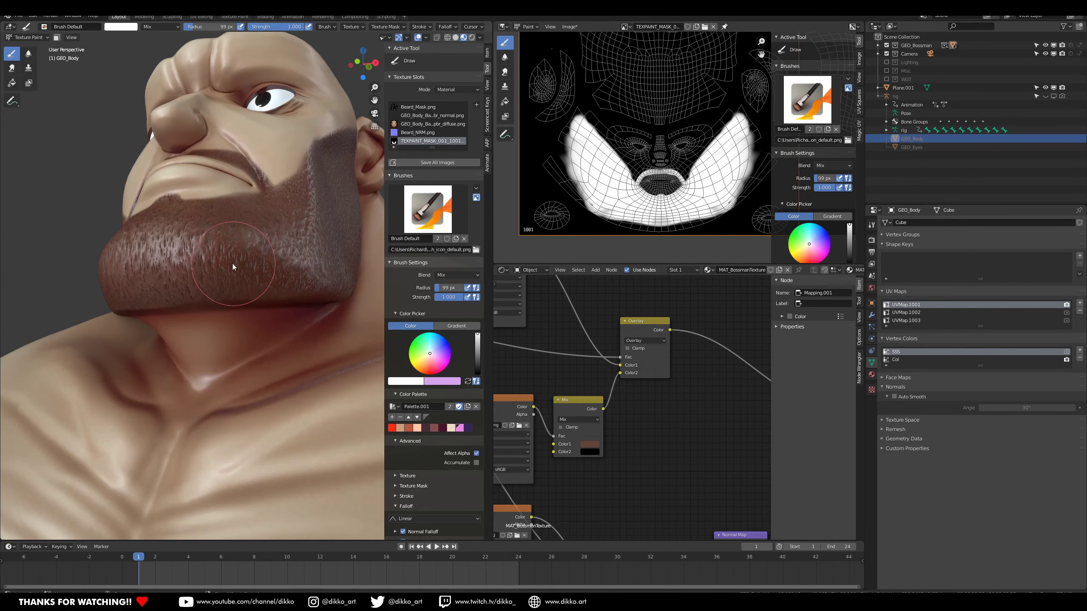
Set the colour Mix node's blend mode to Multiply and inspect the beard around the jaw and ear
{"action": "left_click", "coordinate": [655, 340]}
{"action": "left_click", "coordinate": [650, 369]}
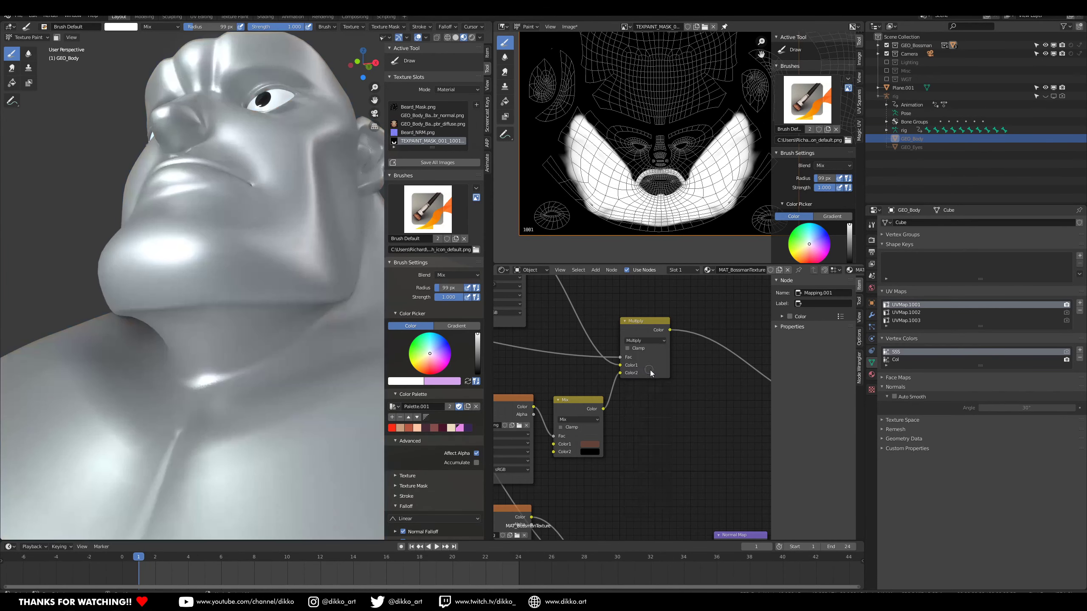
{"action": "mouse_move", "coordinate": [295, 299]}
{"action": "middle_mouse_down"}
{"action": "mouse_move", "coordinate": [225, 294]}
{"action": "mouse_move", "coordinate": [340, 300]}
{"action": "mouse_move", "coordinate": [397, 274]}
{"action": "middle_mouse_up"}
{"action": "middle_click_drag", "start_coordinate": [267, 151], "coordinate": [194, 111], "text": "ctrl"}
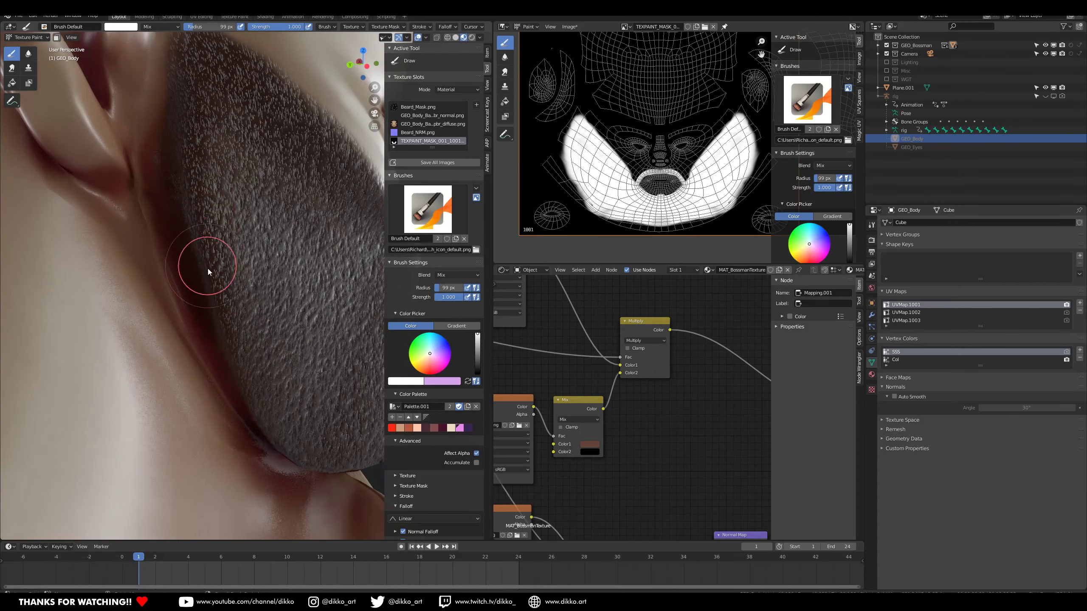
{"action": "mouse_move", "coordinate": [270, 344]}
{"action": "middle_mouse_down", "text": "ctrl"}
{"action": "mouse_move", "coordinate": [266, 324]}
{"action": "mouse_move", "coordinate": [239, 344]}
{"action": "mouse_move", "coordinate": [251, 378]}
{"action": "mouse_move", "coordinate": [235, 369]}
{"action": "mouse_move", "coordinate": [289, 355]}
{"action": "middle_mouse_up", "text": "ctrl"}
Move the mask's Mapping and image texture nodes farther away from the beard texture nodes
{"action": "middle_click_drag", "start_coordinate": [499, 338], "coordinate": [587, 327]}
{"action": "middle_click_drag", "start_coordinate": [524, 342], "coordinate": [686, 334]}
{"action": "left_click_drag", "start_coordinate": [548, 329], "coordinate": [472, 328]}
{"action": "left_click_drag", "start_coordinate": [652, 327], "coordinate": [584, 323]}
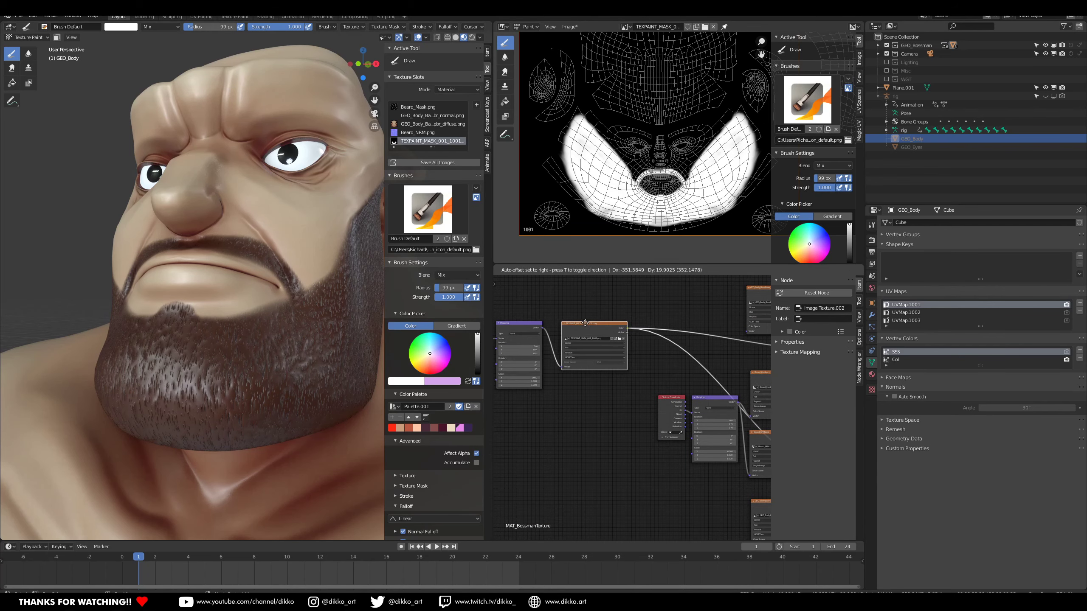
Touch up the beard mask's outer edge on tile 1001 in the Image Editor and check the face from the front
{"action": "middle_click_drag", "start_coordinate": [641, 240], "coordinate": [657, 112], "text": "ctrl"}
{"action": "scroll", "coordinate": [561, 165], "scroll_direction": "up", "scroll_amount": 5}
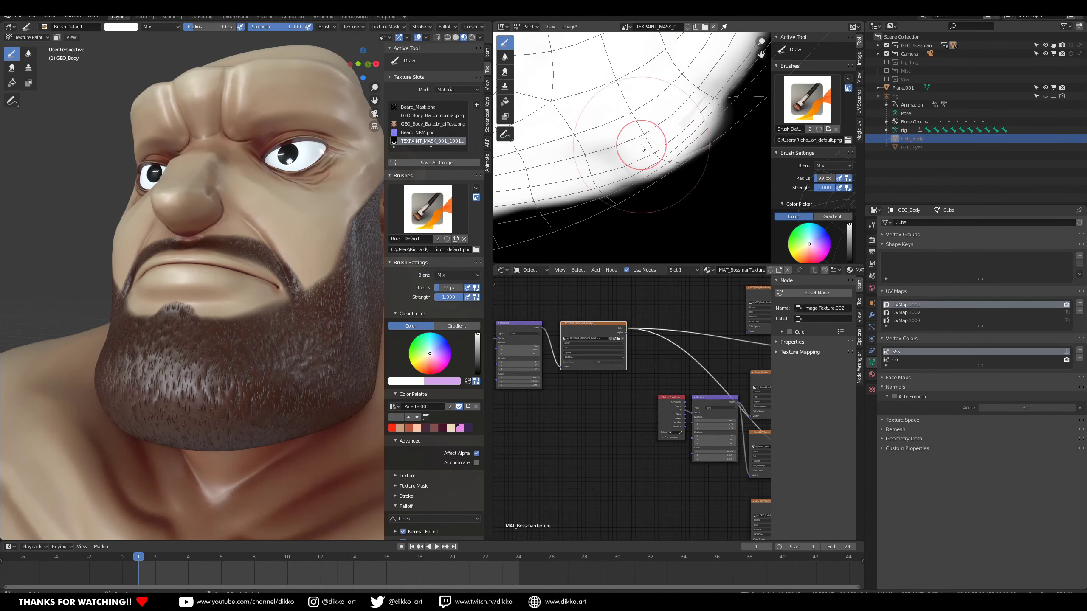
{"action": "scroll", "coordinate": [597, 167], "scroll_direction": "down", "scroll_amount": 5}
{"action": "scroll", "coordinate": [527, 155], "scroll_direction": "up", "scroll_amount": 5}
{"action": "mouse_move", "coordinate": [527, 155]}
{"action": "middle_mouse_down"}
{"action": "mouse_move", "coordinate": [614, 106]}
{"action": "mouse_move", "coordinate": [591, 102]}
{"action": "middle_mouse_up"}
{"action": "left_click_drag", "start_coordinate": [607, 106], "coordinate": [630, 133]}
{"action": "middle_click_drag", "start_coordinate": [333, 355], "coordinate": [293, 294]}
{"action": "scroll", "coordinate": [293, 294], "scroll_direction": "up", "scroll_amount": 2}
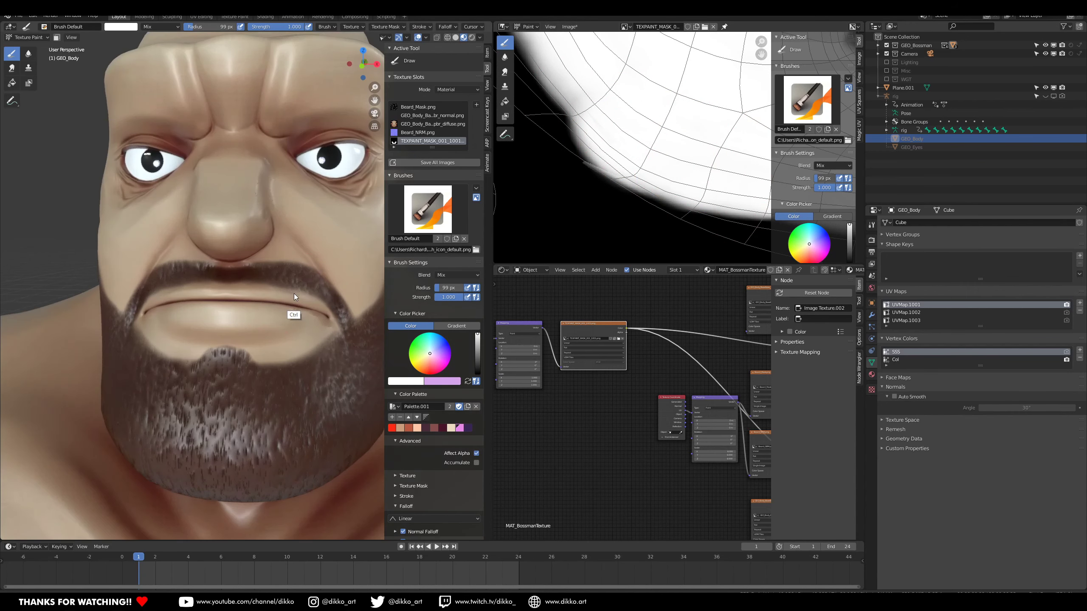
Soften the beard mask's edge beneath the lower lip with the Smear brush
{"action": "left_click", "coordinate": [12, 69]}
{"action": "scroll", "coordinate": [288, 340], "scroll_direction": "up", "scroll_amount": 5}
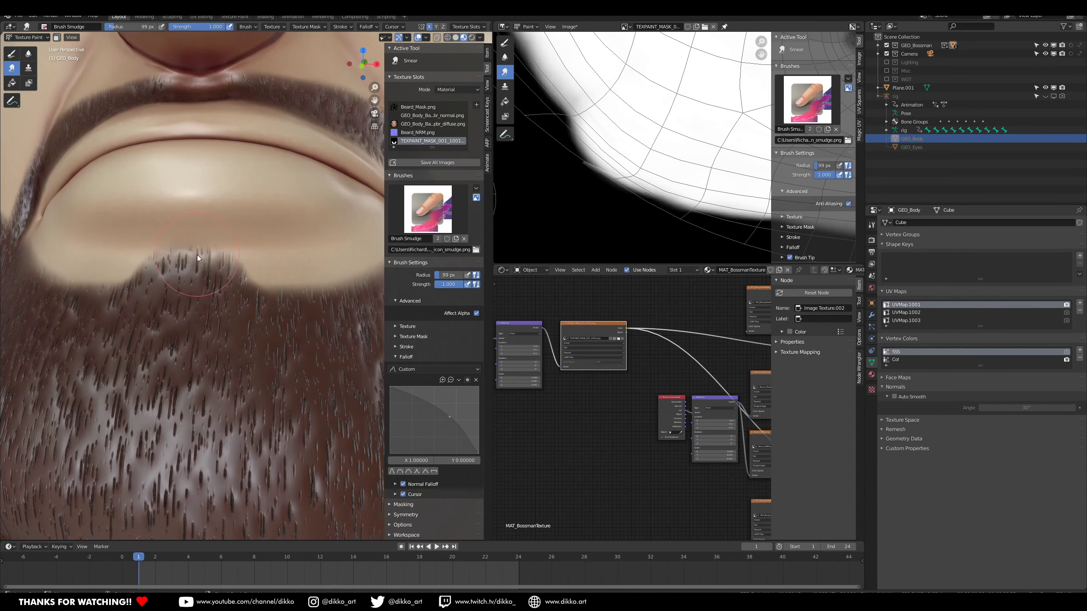
{"action": "mouse_move", "coordinate": [254, 281]}
{"action": "left_mouse_down"}
{"action": "mouse_move", "coordinate": [301, 277]}
{"action": "mouse_move", "coordinate": [235, 290]}
{"action": "left_mouse_up"}
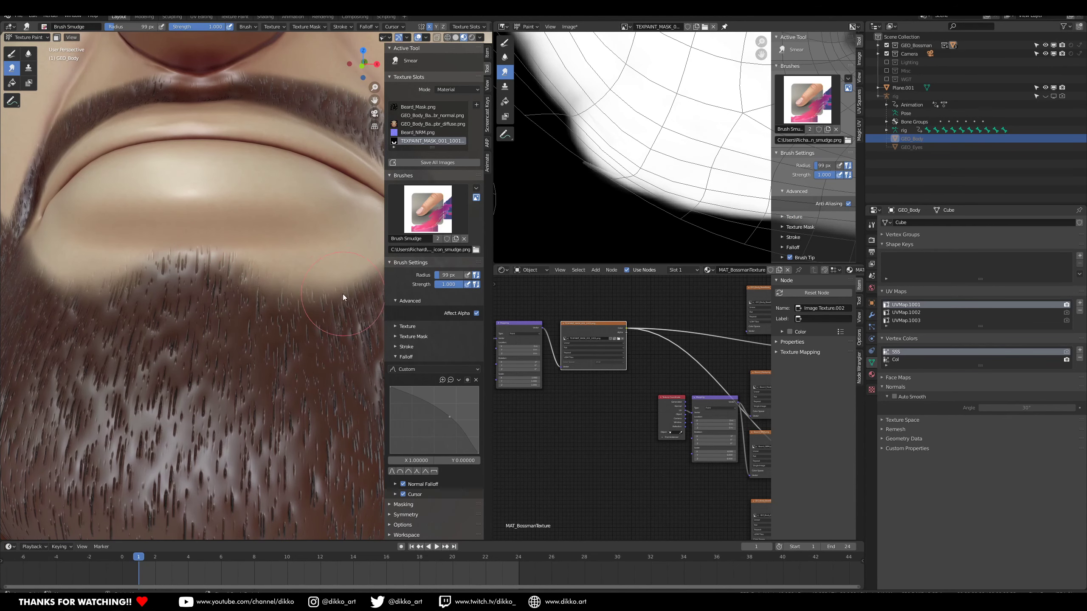
Examine the beard's edges along the cheek, jaw and moustache from the side, front and close up
{"action": "middle_click_drag", "start_coordinate": [343, 294], "coordinate": [218, 333], "text": "shift"}
{"action": "middle_click_drag", "start_coordinate": [291, 304], "coordinate": [243, 338], "text": "ctrl"}
{"action": "middle_click_drag", "start_coordinate": [243, 338], "coordinate": [210, 282], "text": "ctrl"}
{"action": "middle_click_drag", "start_coordinate": [279, 157], "coordinate": [185, 243]}
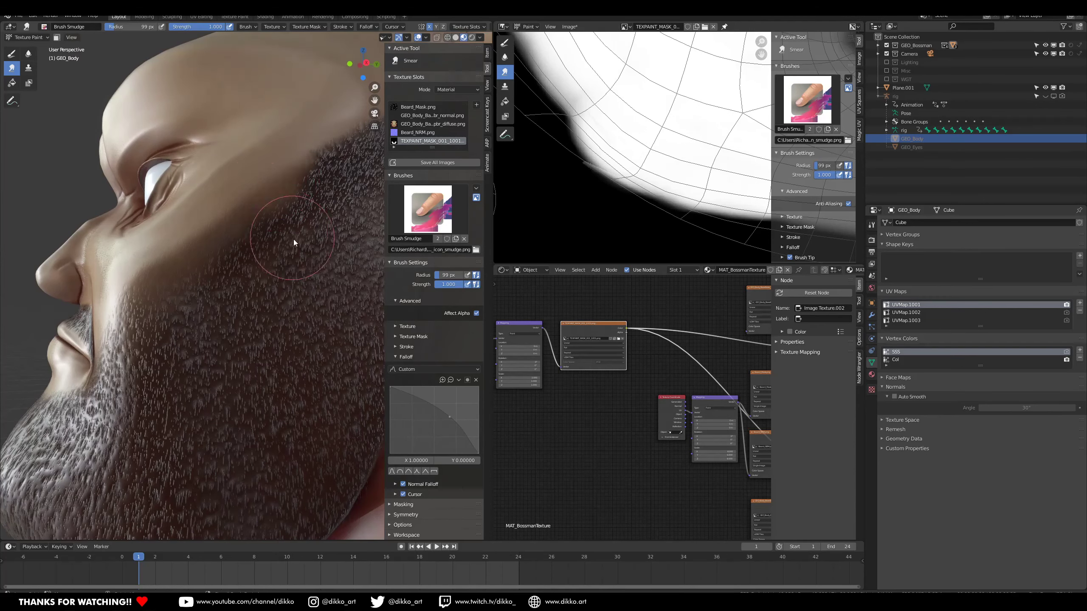
{"action": "middle_click_drag", "start_coordinate": [294, 240], "coordinate": [360, 197]}
{"action": "middle_click_drag", "start_coordinate": [297, 280], "coordinate": [257, 264]}
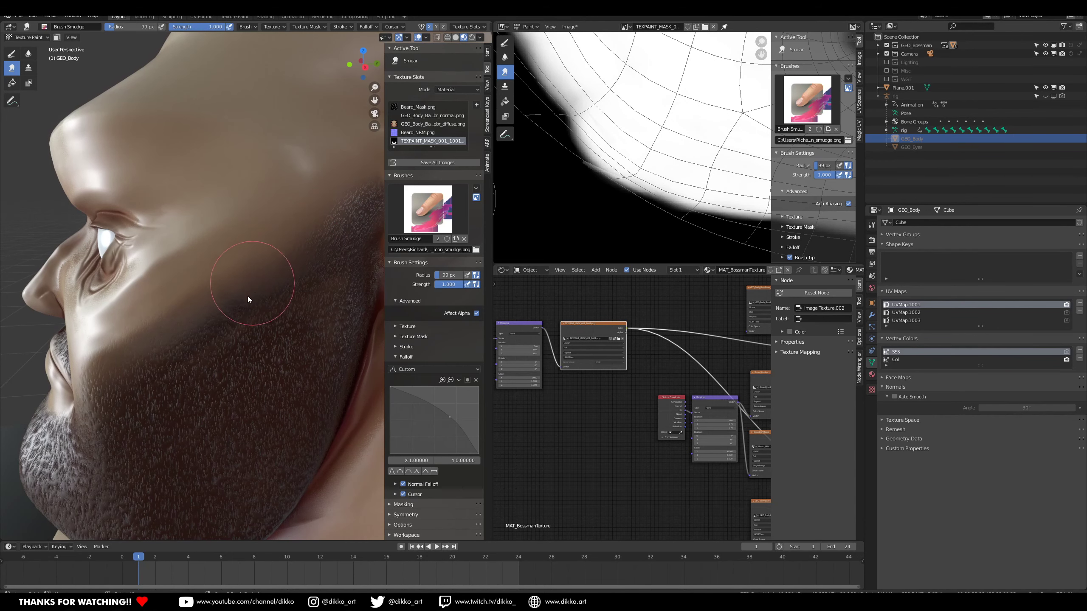
{"action": "scroll", "coordinate": [299, 291], "scroll_direction": "down", "scroll_amount": 5}
{"action": "middle_click_drag", "start_coordinate": [272, 346], "coordinate": [338, 319]}
{"action": "middle_click_drag", "start_coordinate": [287, 316], "coordinate": [245, 303], "text": "shift"}
{"action": "scroll", "coordinate": [281, 336], "scroll_direction": "up", "scroll_amount": 4}
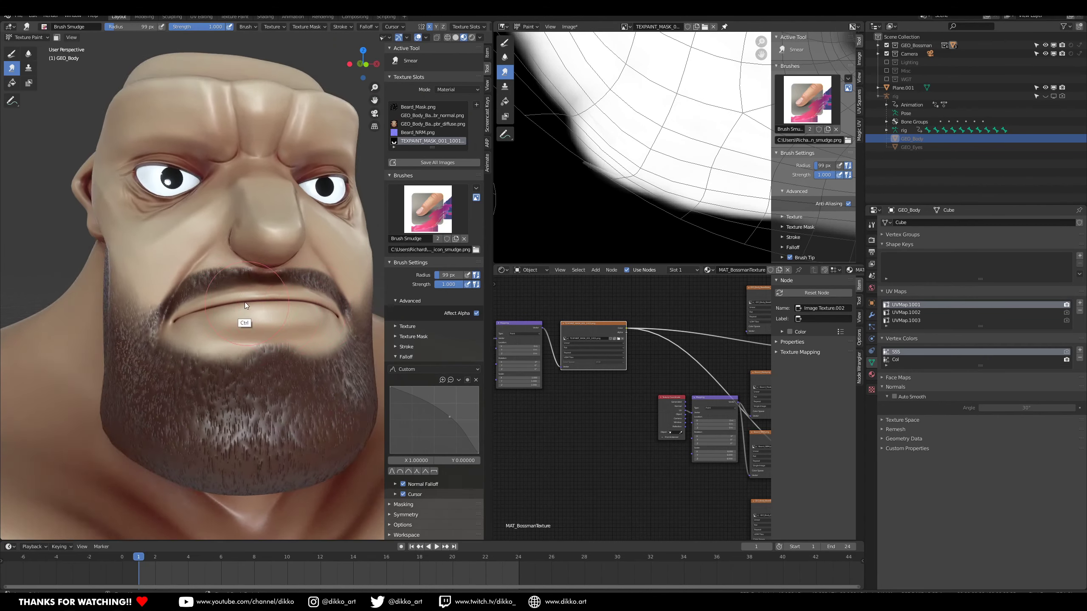
{"action": "scroll", "coordinate": [235, 273], "scroll_direction": "up", "scroll_amount": 6}
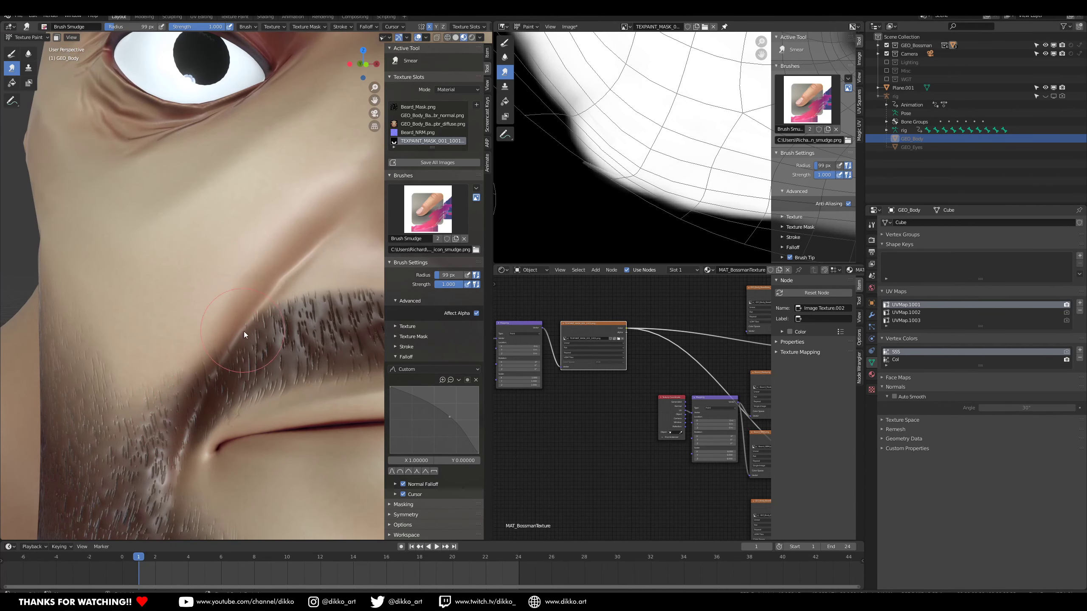
{"action": "middle_click_drag", "start_coordinate": [319, 276], "coordinate": [198, 256], "text": "shift"}
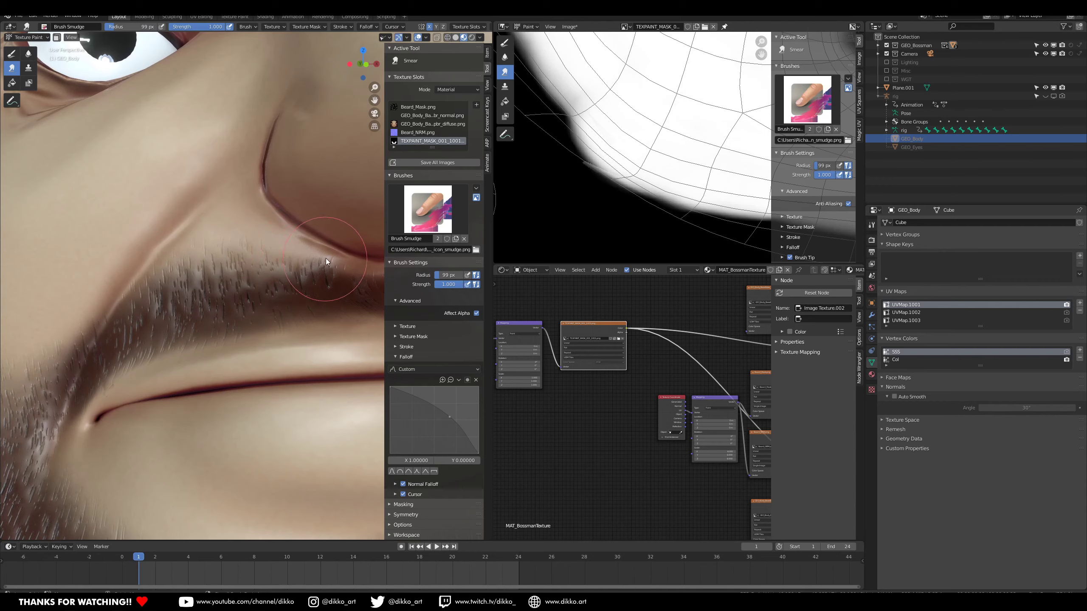
{"action": "scroll", "coordinate": [269, 265], "scroll_direction": "down", "scroll_amount": 7}
{"action": "middle_click_drag", "start_coordinate": [270, 338], "coordinate": [278, 413]}
Insert a ColorRamp node on the link between the painted mask texture and the colour Mix node's factor
{"action": "middle_click_drag", "start_coordinate": [645, 381], "coordinate": [577, 393]}
{"action": "key", "text": "shift+a"}
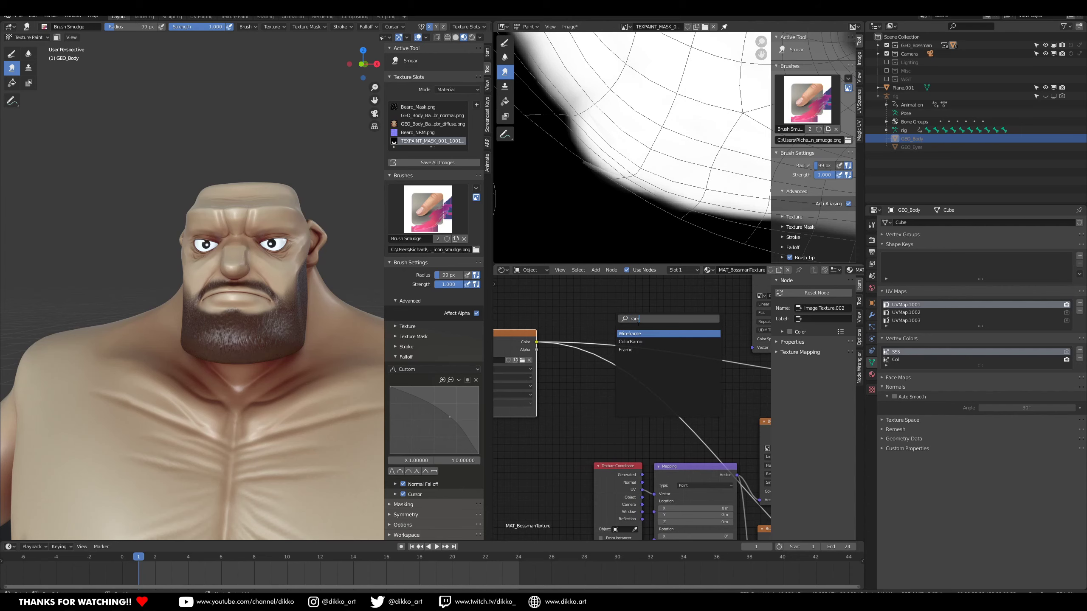
{"action": "key", "text": "Return"}
{"action": "left_click", "coordinate": [651, 321]}
Tone the ColorRamp's white stop down to a light grey and check the beard's strength on the face
{"action": "middle_click_drag", "start_coordinate": [352, 358], "coordinate": [278, 356]}
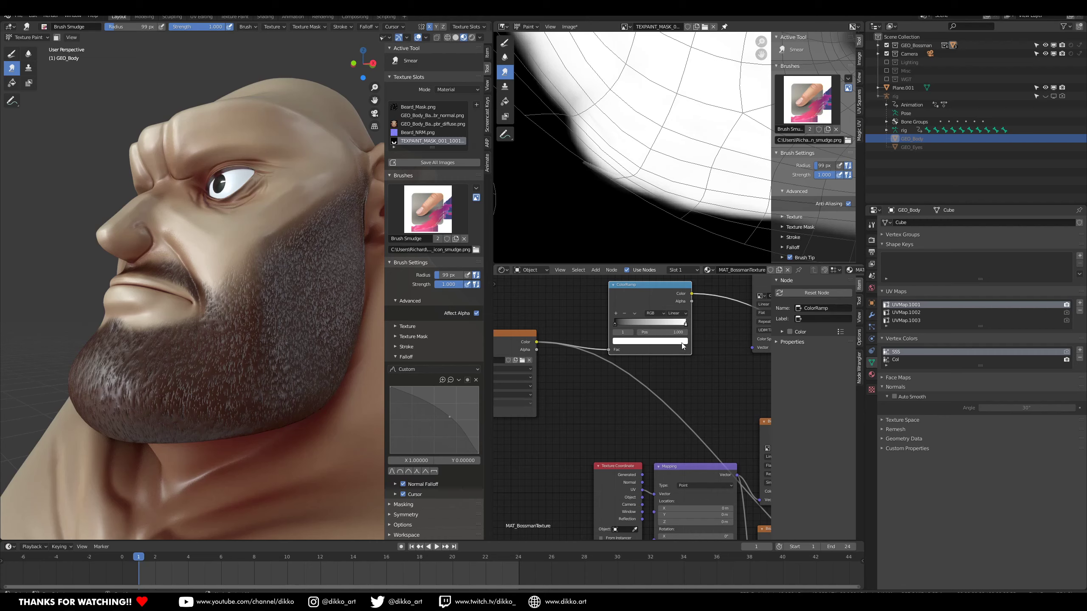
{"action": "left_click", "coordinate": [682, 346]}
{"action": "left_click", "coordinate": [675, 260]}
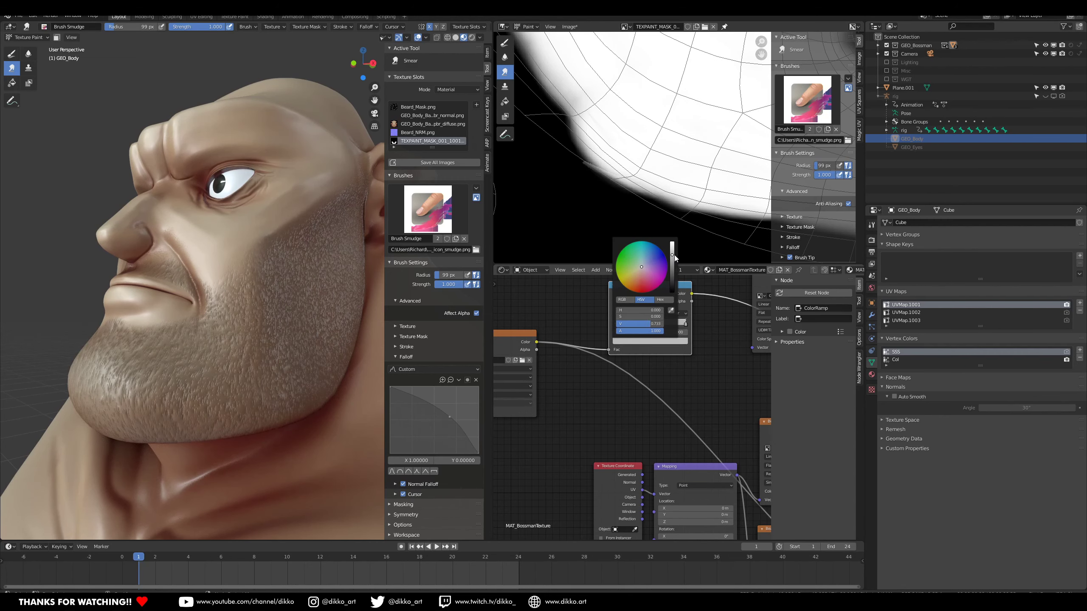
{"action": "scroll", "coordinate": [265, 400], "scroll_direction": "down", "scroll_amount": 5}
{"action": "mouse_move", "coordinate": [218, 403]}
{"action": "middle_mouse_down"}
{"action": "mouse_move", "coordinate": [325, 399]}
{"action": "mouse_move", "coordinate": [214, 394]}
{"action": "middle_mouse_up"}
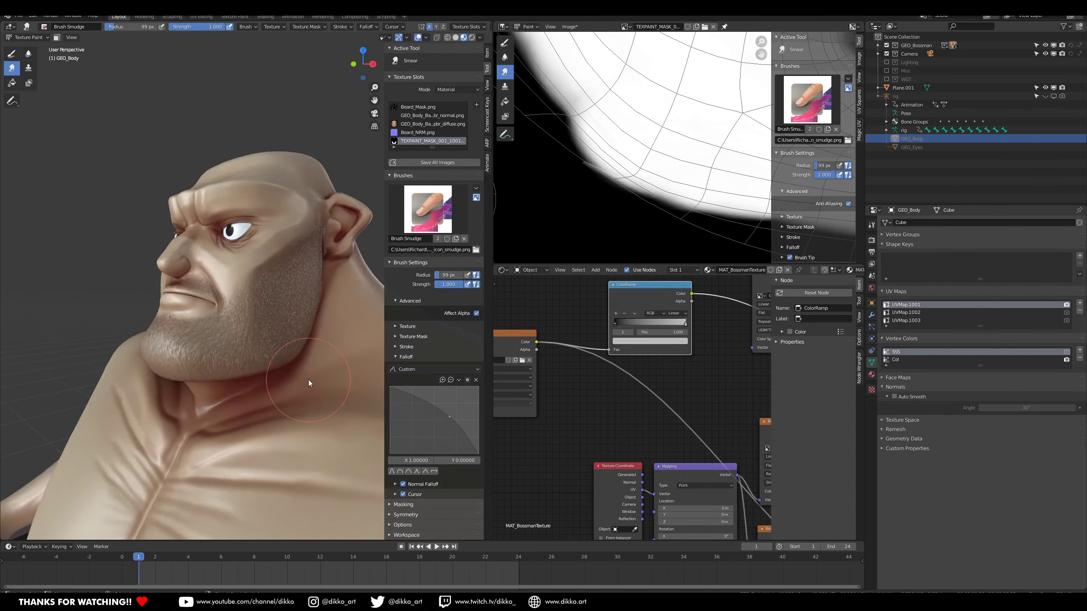
{"action": "scroll", "coordinate": [249, 326], "scroll_direction": "up", "scroll_amount": 5}
{"action": "middle_click_drag", "start_coordinate": [246, 322], "coordinate": [271, 385]}
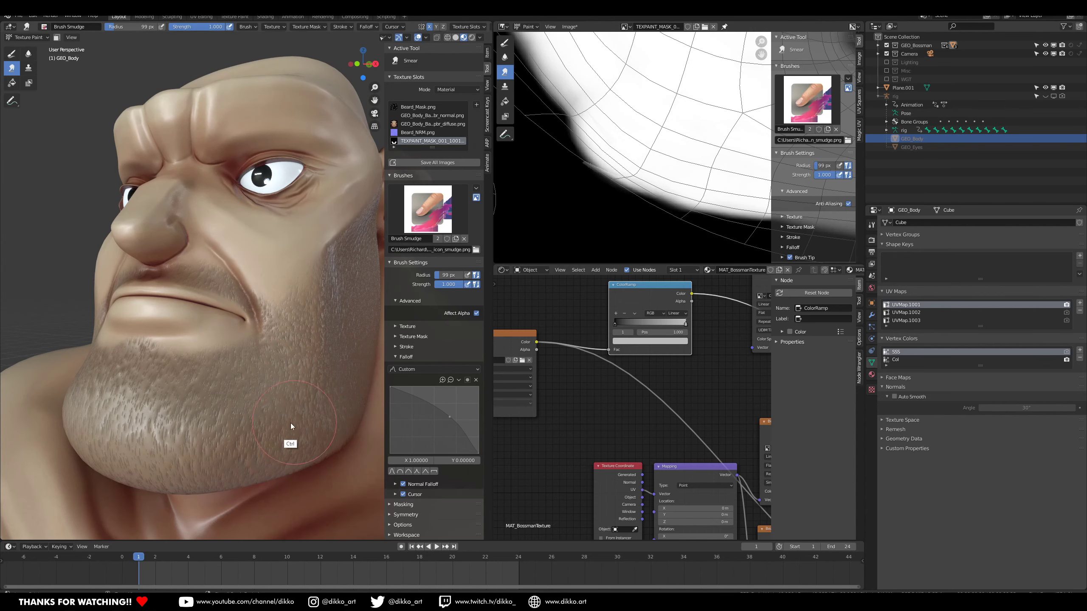
{"action": "middle_click_drag", "start_coordinate": [290, 423], "coordinate": [295, 368], "text": "ctrl"}
{"action": "middle_click_drag", "start_coordinate": [295, 368], "coordinate": [278, 368]}
{"action": "left_click", "coordinate": [680, 341]}
{"action": "left_click_drag", "start_coordinate": [673, 266], "coordinate": [672, 249]}
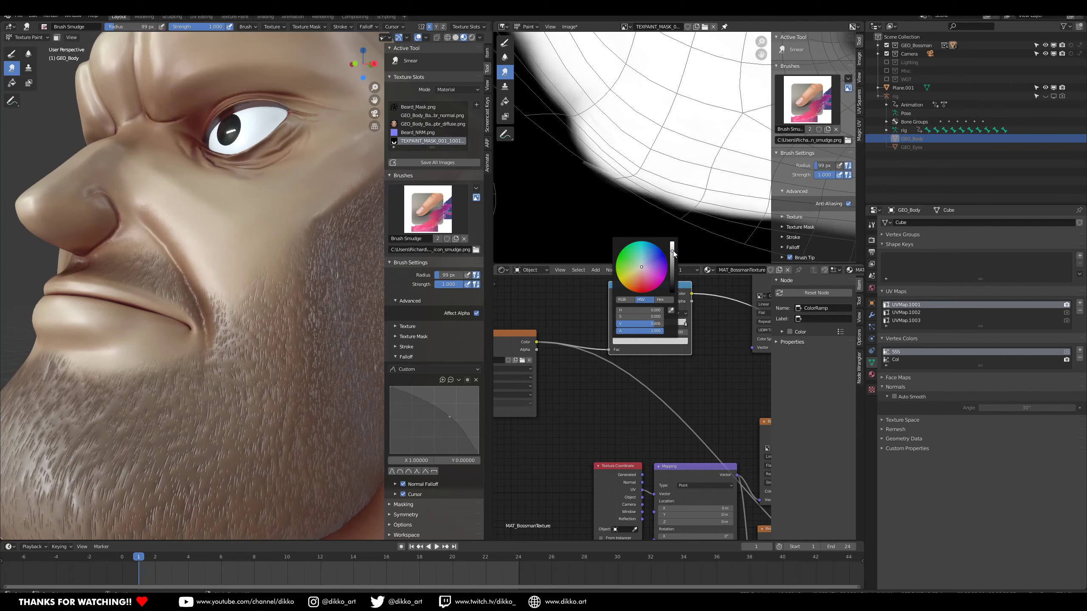
{"action": "scroll", "coordinate": [222, 377], "scroll_direction": "down", "scroll_amount": 4}
{"action": "middle_click_drag", "start_coordinate": [210, 379], "coordinate": [229, 408]}
Connect the ColorRamp's Color output to the factor of the normal maps' Mix node as well
{"action": "mouse_move", "coordinate": [627, 369]}
{"action": "middle_mouse_down"}
{"action": "mouse_move", "coordinate": [649, 337]}
{"action": "mouse_move", "coordinate": [626, 366]}
{"action": "middle_mouse_up"}
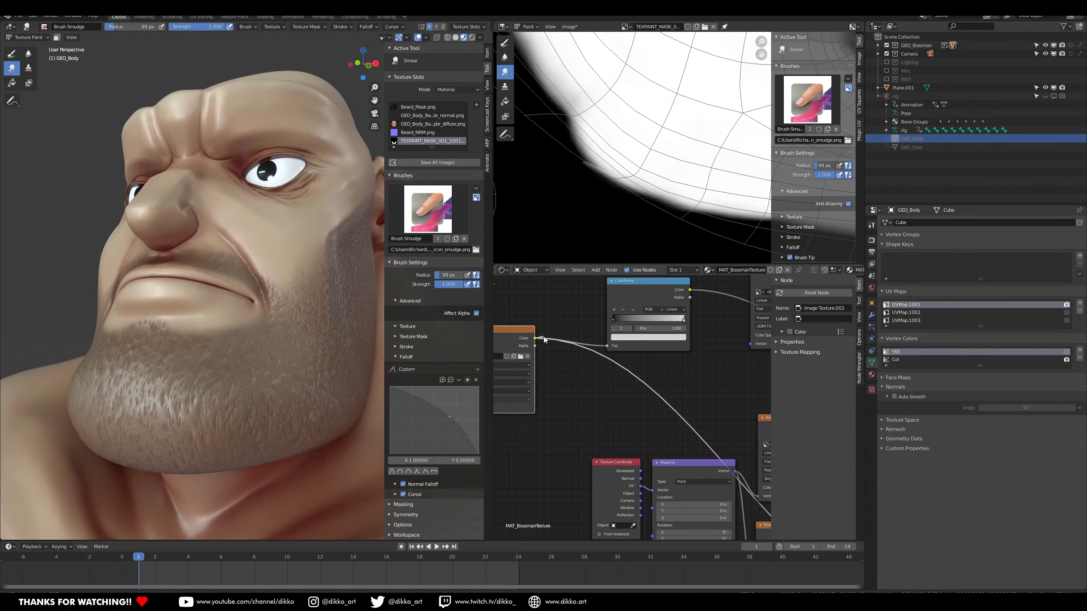
{"action": "scroll", "coordinate": [543, 336], "scroll_direction": "down", "scroll_amount": 4}
{"action": "left_click_drag", "start_coordinate": [648, 460], "coordinate": [678, 483]}
{"action": "mouse_move", "coordinate": [287, 383]}
{"action": "middle_mouse_down"}
{"action": "mouse_move", "coordinate": [227, 396]}
{"action": "mouse_move", "coordinate": [269, 387]}
{"action": "middle_mouse_up"}
{"action": "middle_click_drag", "start_coordinate": [270, 388], "coordinate": [268, 326], "text": "ctrl"}
{"action": "middle_click_drag", "start_coordinate": [505, 349], "coordinate": [624, 332]}
{"action": "middle_click_drag", "start_coordinate": [624, 332], "coordinate": [626, 443]}
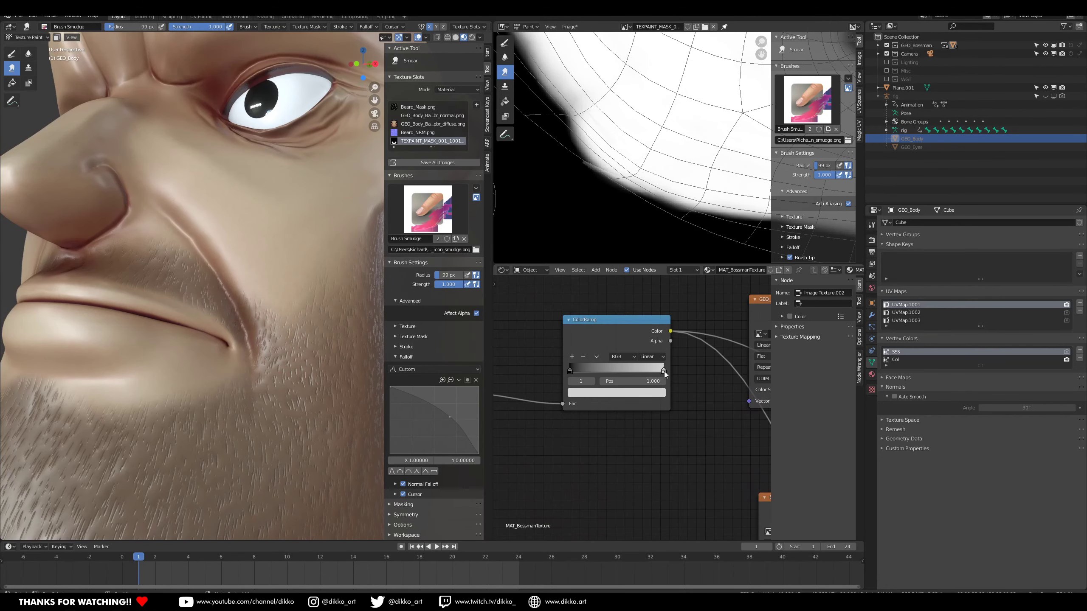
Darken the ColorRamp's light grey stop slightly and check the beard from the front
{"action": "left_click", "coordinate": [634, 392]}
{"action": "left_click", "coordinate": [646, 279]}
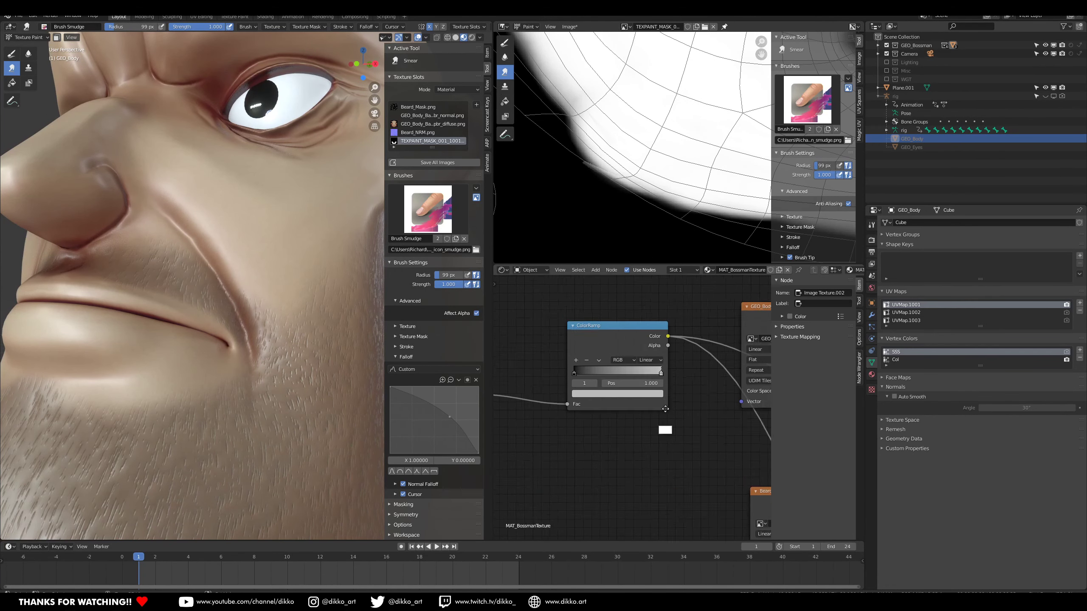
{"action": "scroll", "coordinate": [634, 407], "scroll_direction": "down", "scroll_amount": 3}
{"action": "scroll", "coordinate": [272, 387], "scroll_direction": "down", "scroll_amount": 3}
{"action": "middle_click_drag", "start_coordinate": [272, 388], "coordinate": [237, 416]}
Rearrange the ColorRamp, beard mask texture and colour Mix nodes to open up space in the node tree
{"action": "left_click_drag", "start_coordinate": [622, 372], "coordinate": [604, 413]}
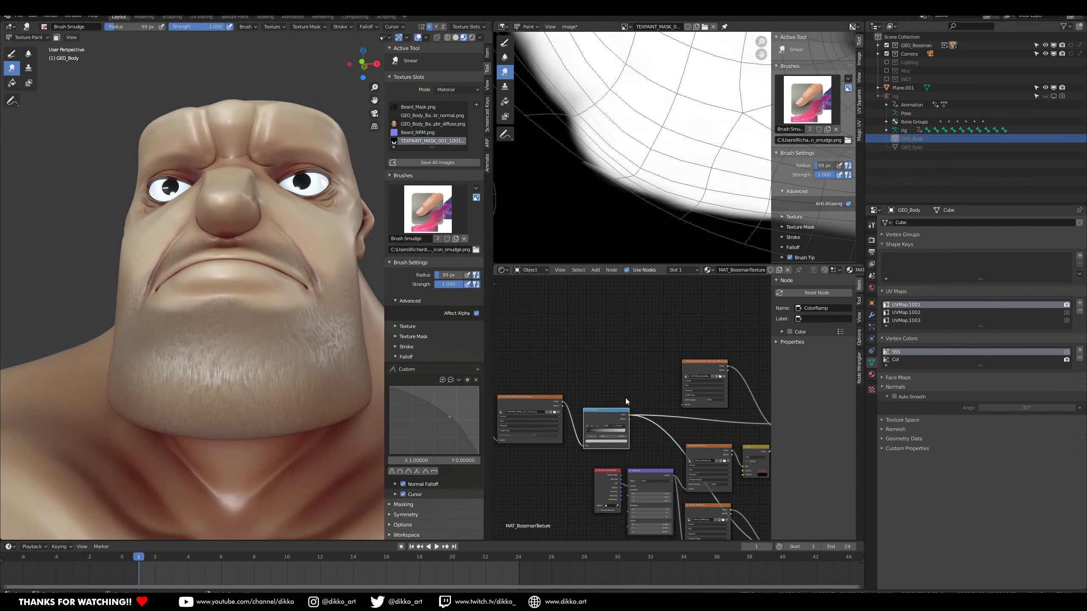
{"action": "middle_click_drag", "start_coordinate": [662, 379], "coordinate": [576, 370]}
{"action": "left_click_drag", "start_coordinate": [629, 443], "coordinate": [606, 358]}
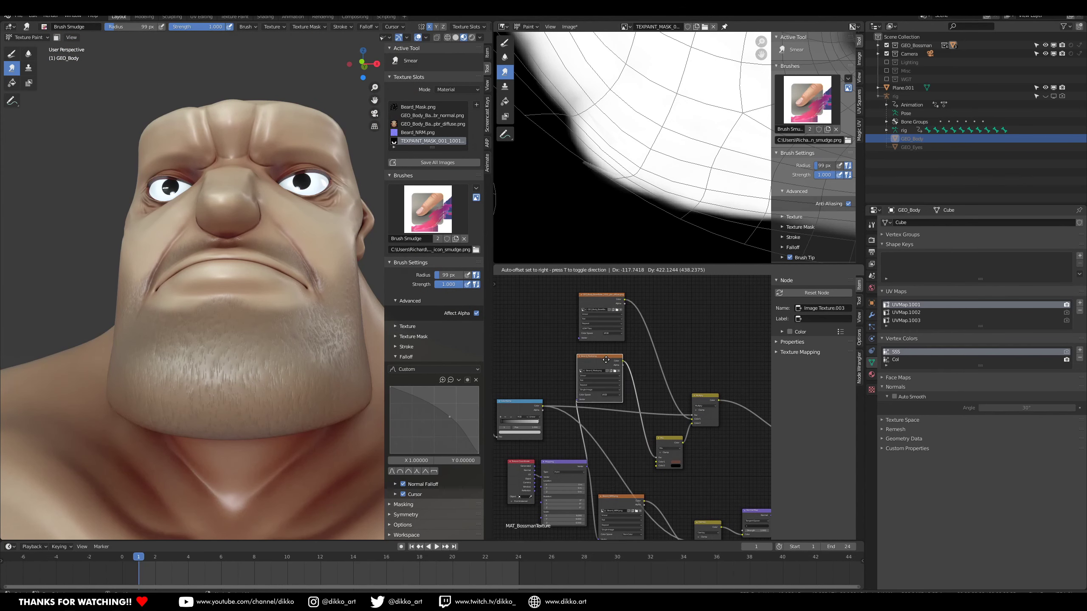
{"action": "left_click_drag", "start_coordinate": [710, 396], "coordinate": [711, 374]}
{"action": "left_click_drag", "start_coordinate": [617, 355], "coordinate": [682, 405]}
{"action": "middle_click_drag", "start_coordinate": [682, 372], "coordinate": [694, 399]}
Duplicate the beard colour Mix node and insert the copy between the Multiply node and the Principled BSDF
{"action": "scroll", "coordinate": [585, 406], "scroll_direction": "up", "scroll_amount": 5}
{"action": "middle_click_drag", "start_coordinate": [699, 389], "coordinate": [572, 398]}
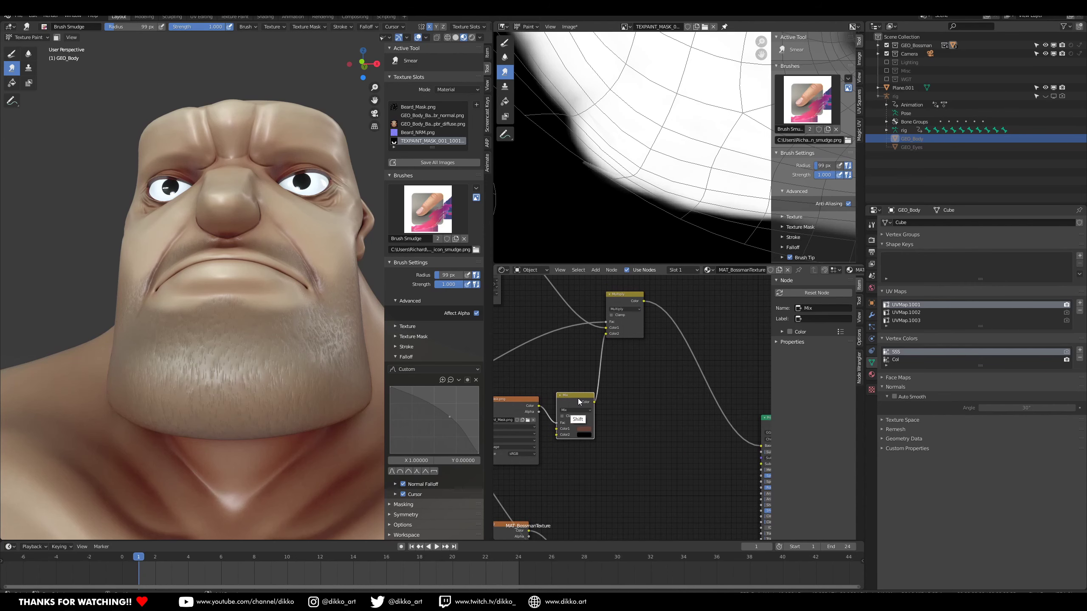
{"action": "key", "text": "shift+d"}
{"action": "left_click", "coordinate": [658, 383]}
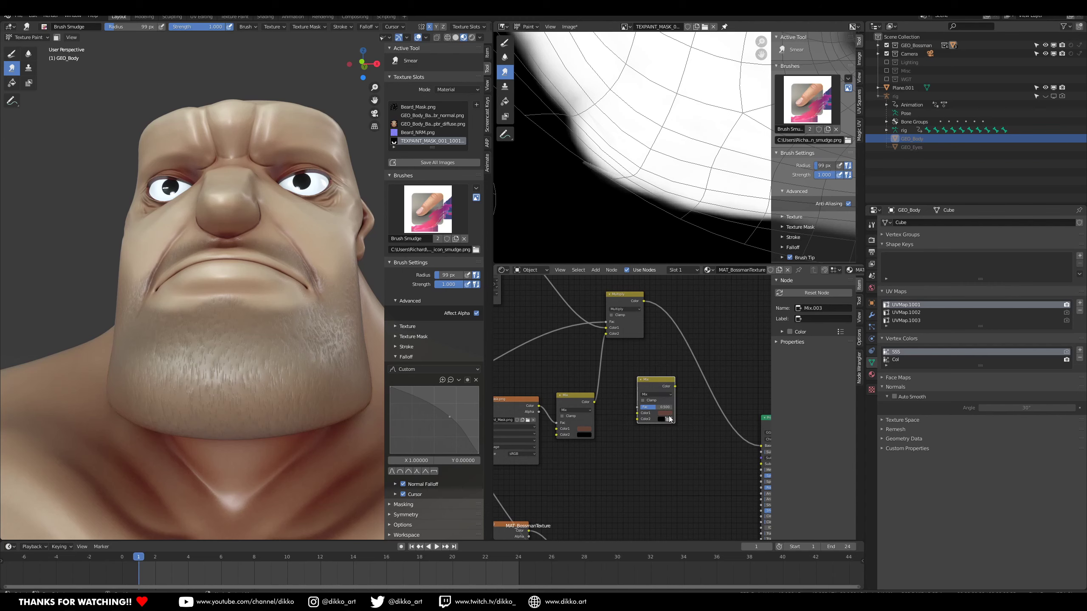
{"action": "left_click", "coordinate": [666, 415]}
{"action": "left_click_drag", "start_coordinate": [704, 360], "coordinate": [687, 342]}
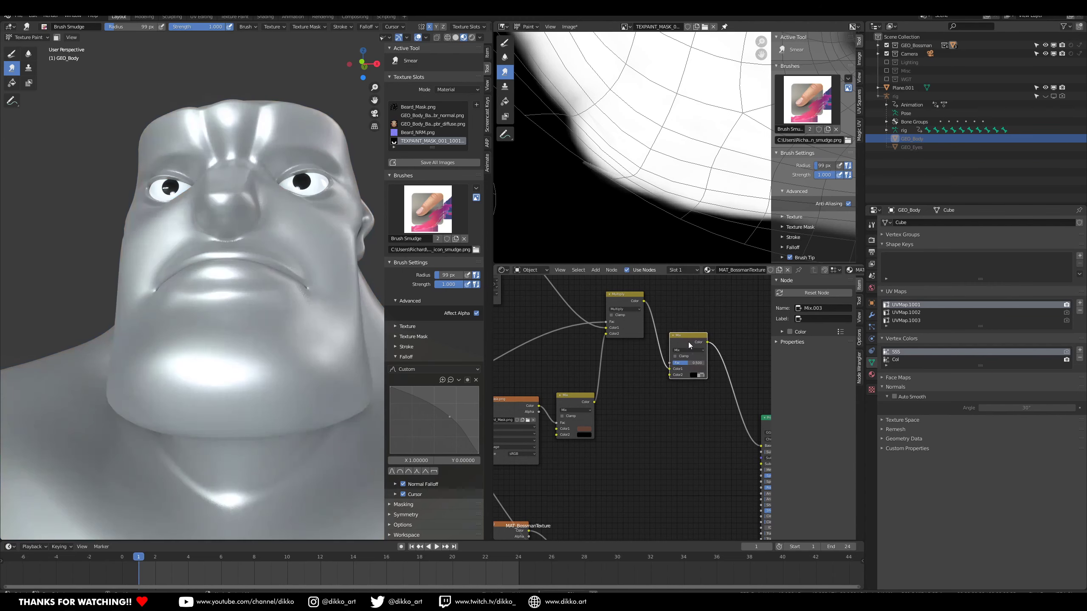
Connect the painted mask to the factor of the inserted Mix node and inspect the beard from the side
{"action": "key", "text": "Home"}
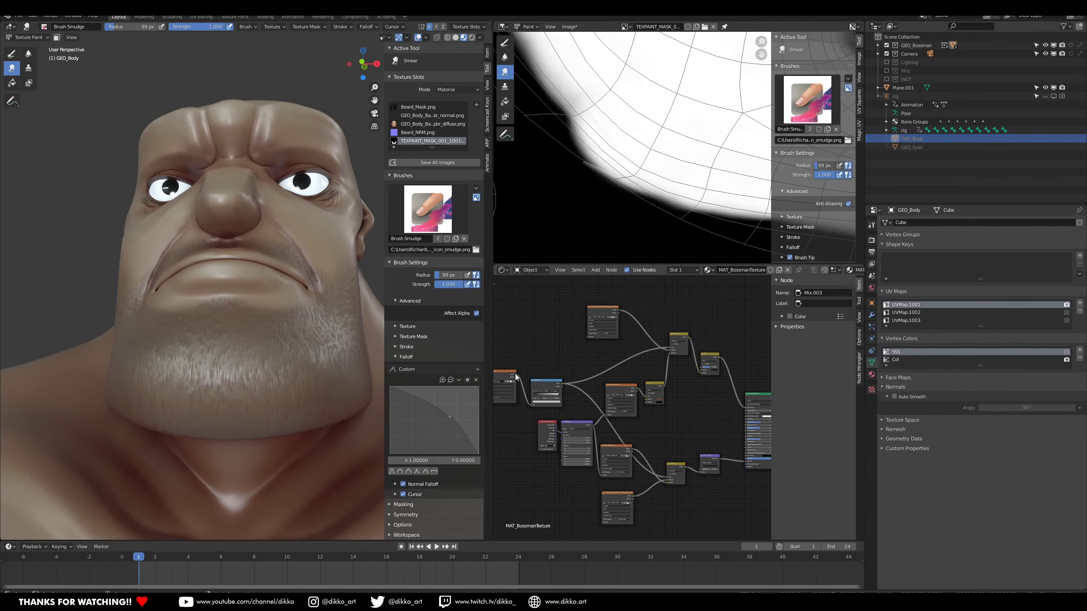
{"action": "left_click_drag", "start_coordinate": [702, 368], "coordinate": [702, 367]}
{"action": "middle_click_drag", "start_coordinate": [294, 421], "coordinate": [284, 386]}
{"action": "middle_click_drag", "start_coordinate": [695, 386], "coordinate": [724, 338], "text": "ctrl"}
{"action": "middle_click_drag", "start_coordinate": [725, 338], "coordinate": [602, 367]}
{"action": "middle_click_drag", "start_coordinate": [602, 367], "coordinate": [646, 325], "text": "ctrl"}
{"action": "left_click_drag", "start_coordinate": [614, 363], "coordinate": [618, 355]}
{"action": "middle_click_drag", "start_coordinate": [626, 344], "coordinate": [690, 364]}
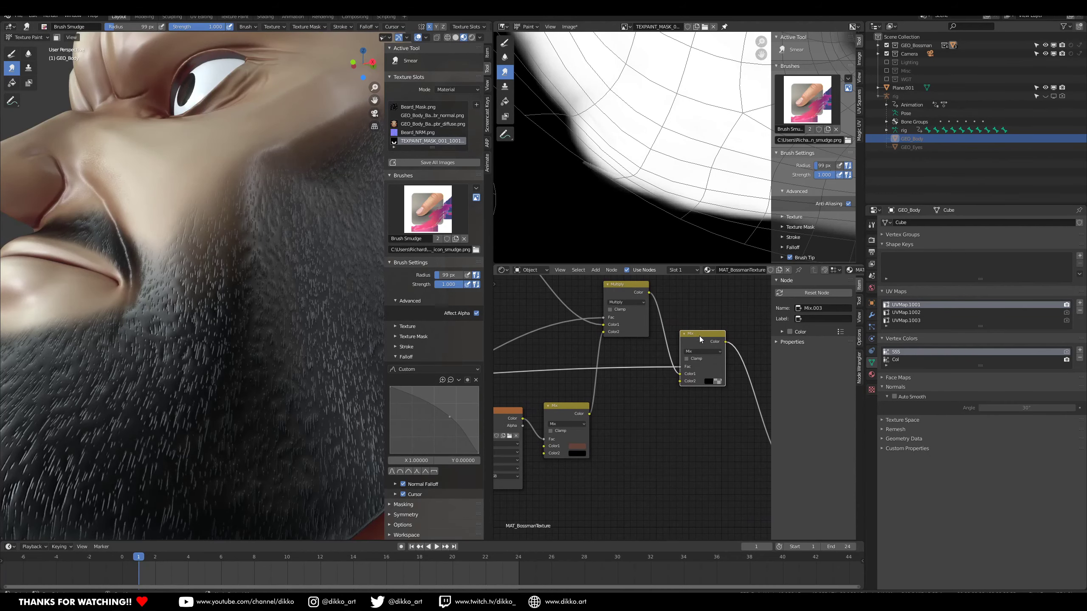
Duplicate the inserted Mix node, drive the copy with the painted mask and feed it into the first one's Color2
{"action": "key", "text": "shift+d"}
{"action": "left_click", "coordinate": [646, 414]}
{"action": "scroll", "coordinate": [633, 402], "scroll_direction": "down", "scroll_amount": 3}
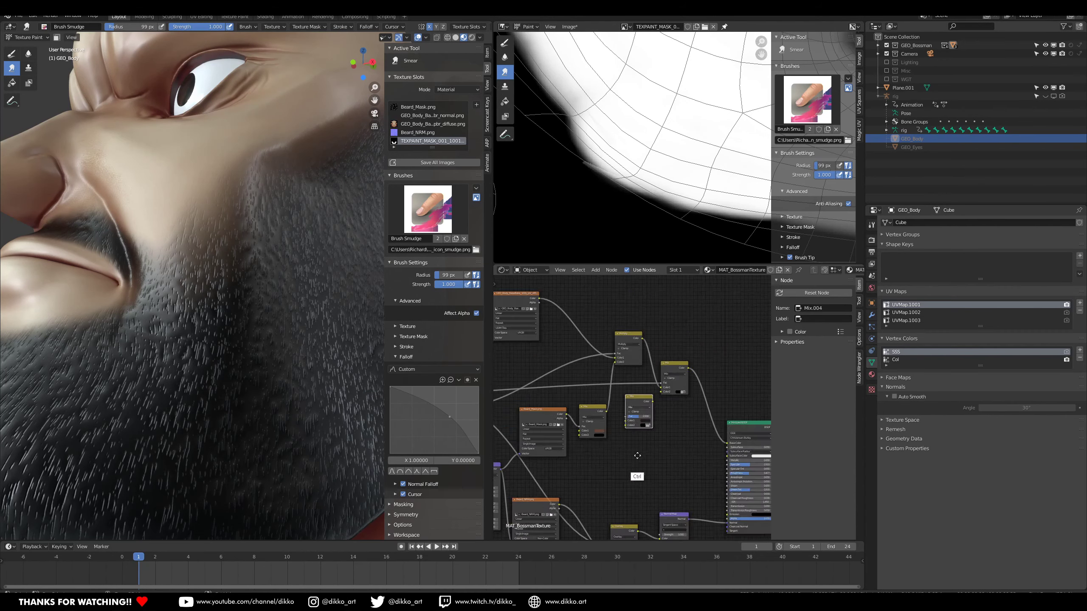
{"action": "scroll", "coordinate": [701, 382], "scroll_direction": "up", "scroll_amount": 6}
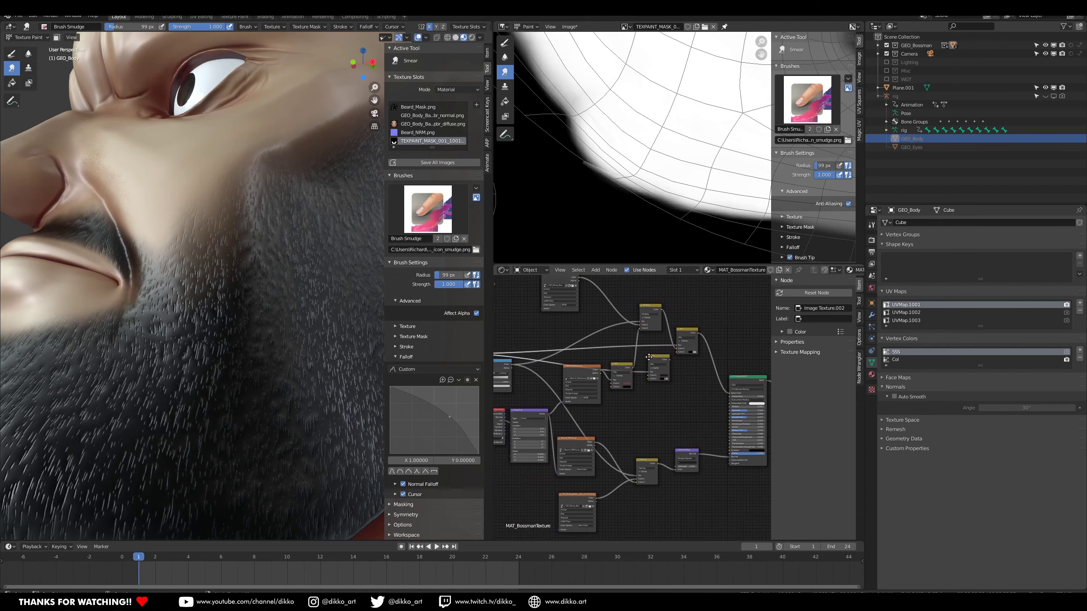
{"action": "left_click_drag", "start_coordinate": [656, 358], "coordinate": [655, 356]}
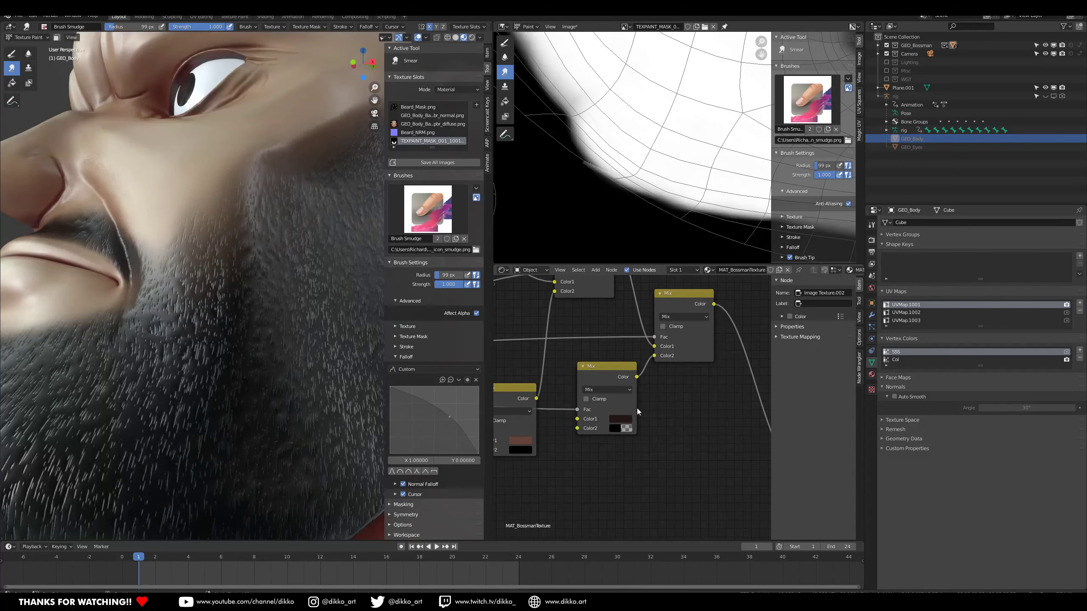
Try swapping the inputs of the Mix node before the shader, and delete the second Mix copy
{"action": "left_click", "coordinate": [620, 427]}
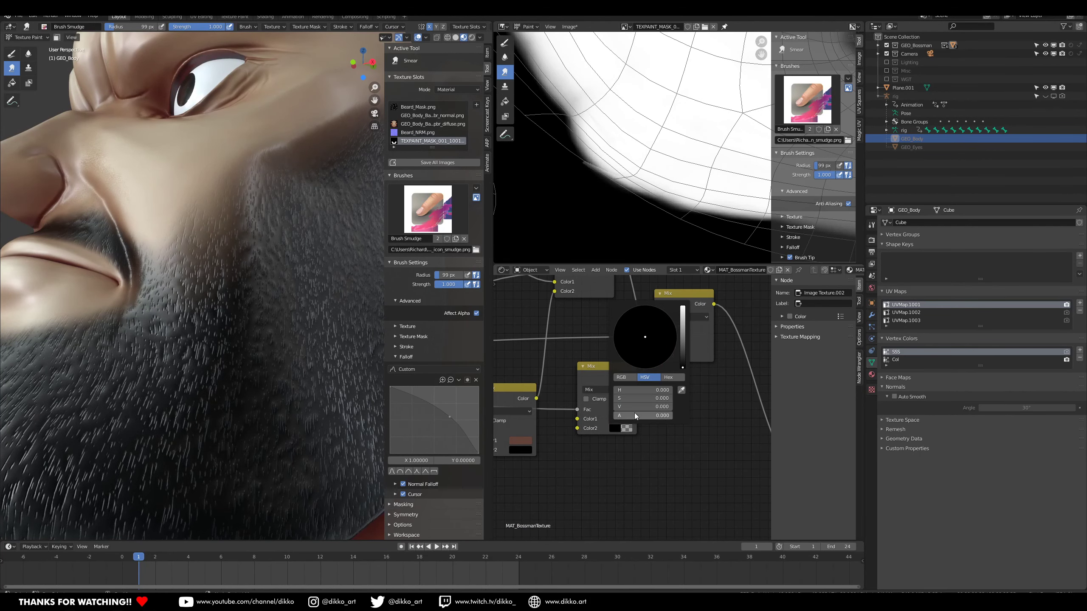
{"action": "left_click", "coordinate": [655, 358]}
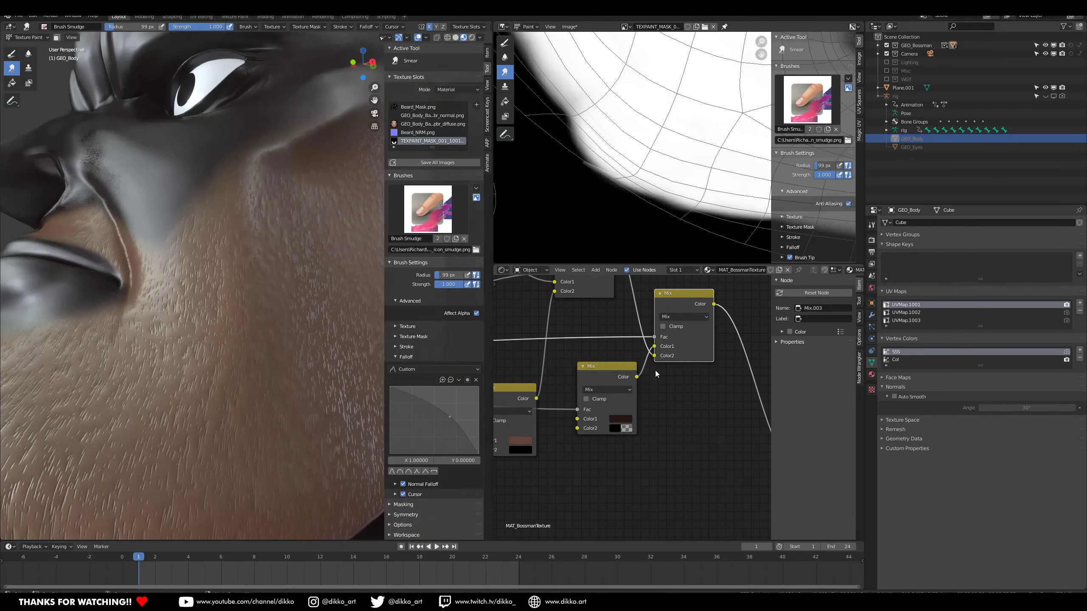
{"action": "left_click_drag", "start_coordinate": [654, 348], "coordinate": [654, 355]}
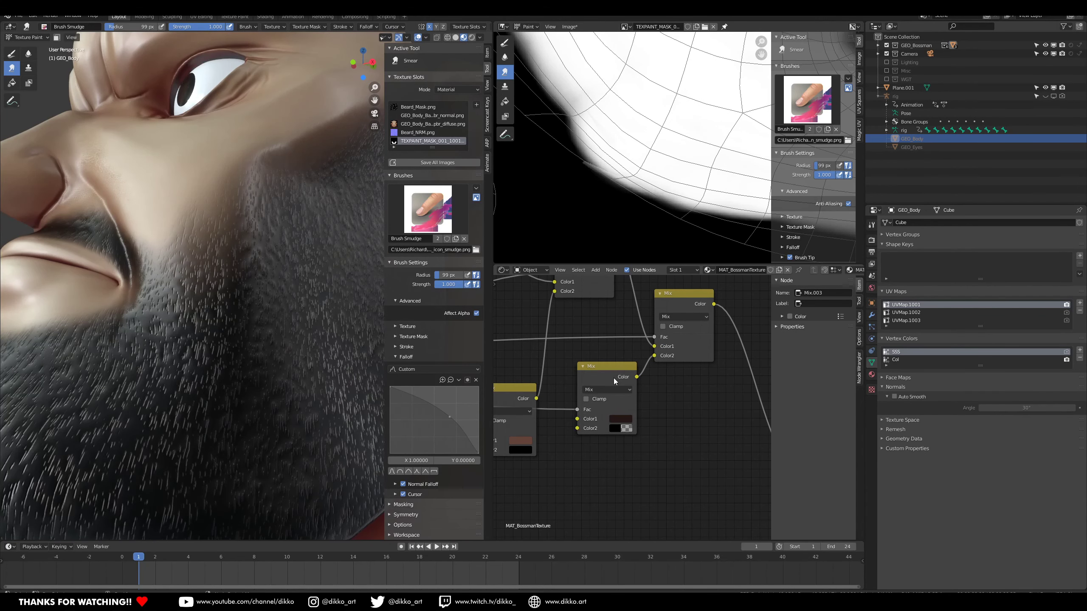
{"action": "key", "text": "x"}
{"action": "scroll", "coordinate": [637, 382], "scroll_direction": "down", "scroll_amount": 3}
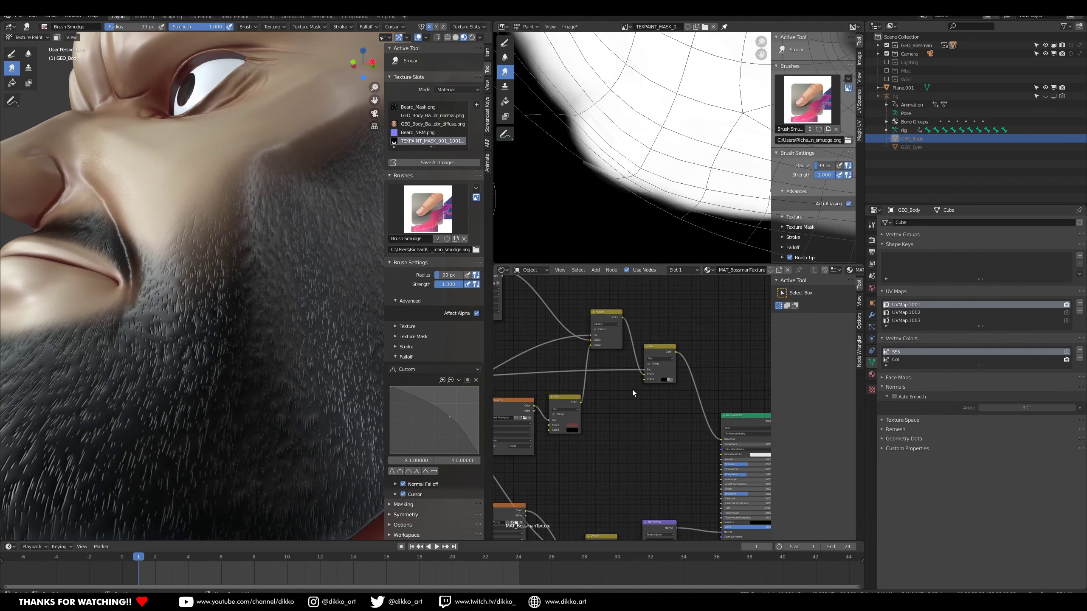
Connect the Multiply node directly to the Principled BSDF's Base Color and delete the remaining extra Mix node
{"action": "left_click_drag", "start_coordinate": [610, 362], "coordinate": [687, 427]}
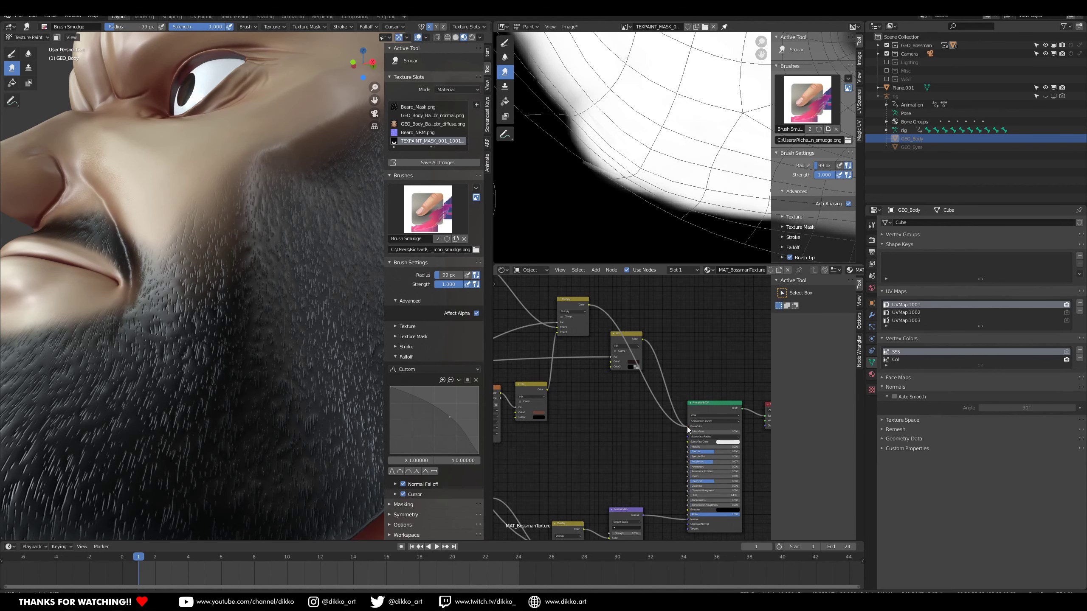
{"action": "left_click_drag", "start_coordinate": [636, 338], "coordinate": [632, 346]}
{"action": "left_click", "coordinate": [617, 402]}
{"action": "key", "text": "x"}
{"action": "middle_click_drag", "start_coordinate": [617, 402], "coordinate": [664, 409]}
{"action": "middle_click_drag", "start_coordinate": [158, 407], "coordinate": [186, 454]}
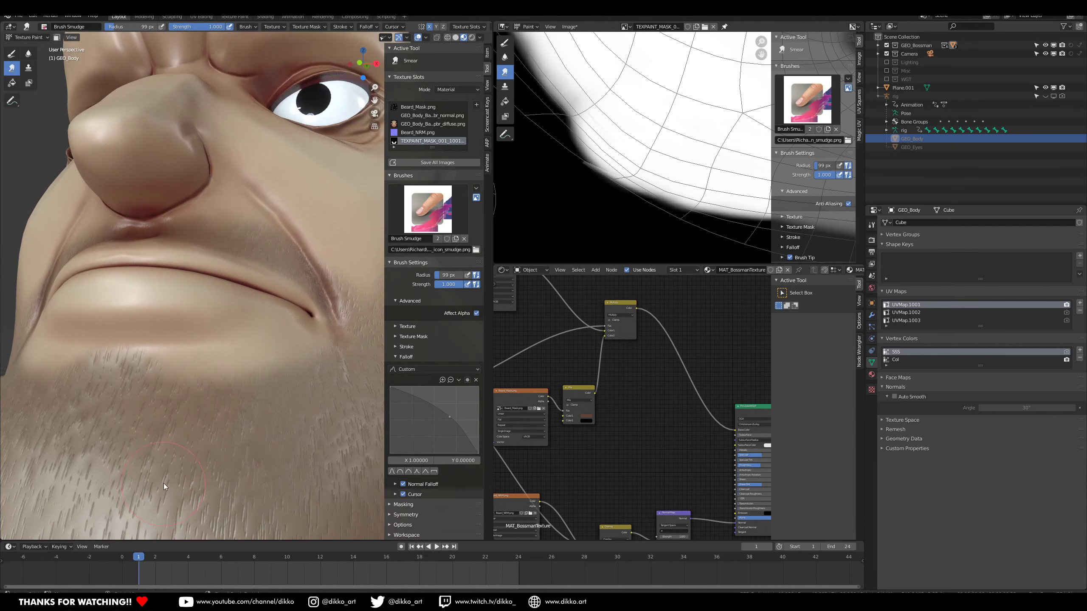
{"action": "middle_click_drag", "start_coordinate": [622, 398], "coordinate": [646, 443]}
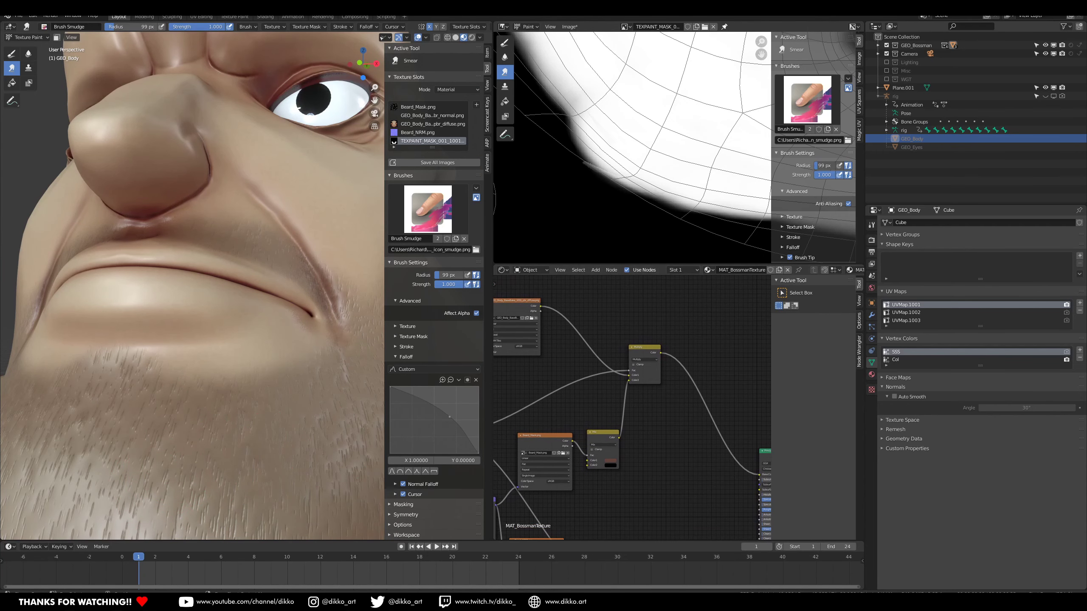
Add a green frame labelled BEARD to the node tree and parent the beard texture nodes to it
{"action": "key", "text": "alt+Tab"}
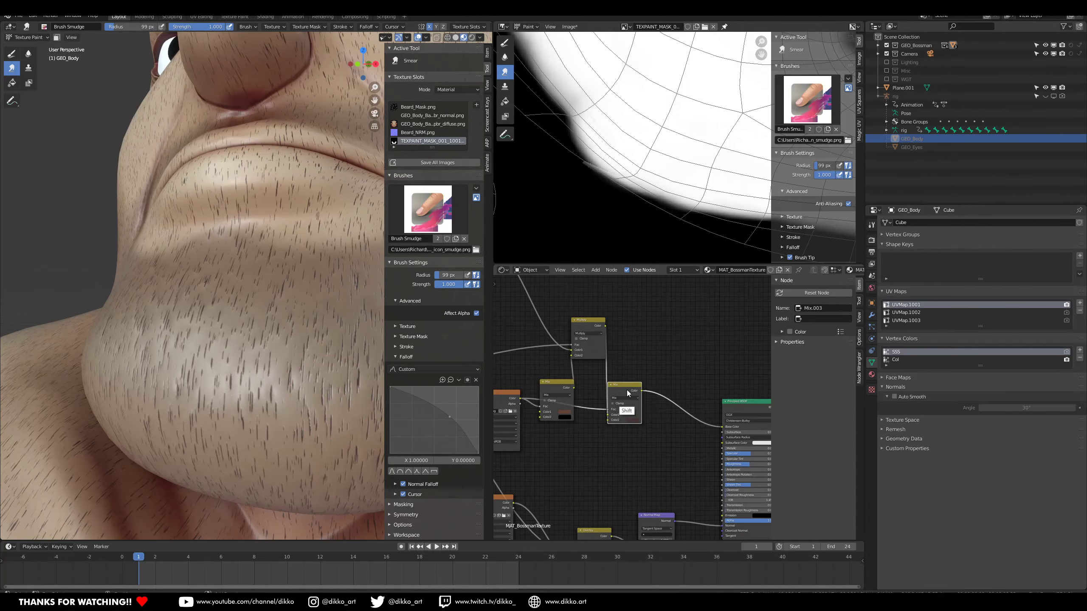
{"action": "left_click", "coordinate": [517, 352]}
{"action": "scroll", "coordinate": [645, 377], "scroll_direction": "up", "scroll_amount": 3}
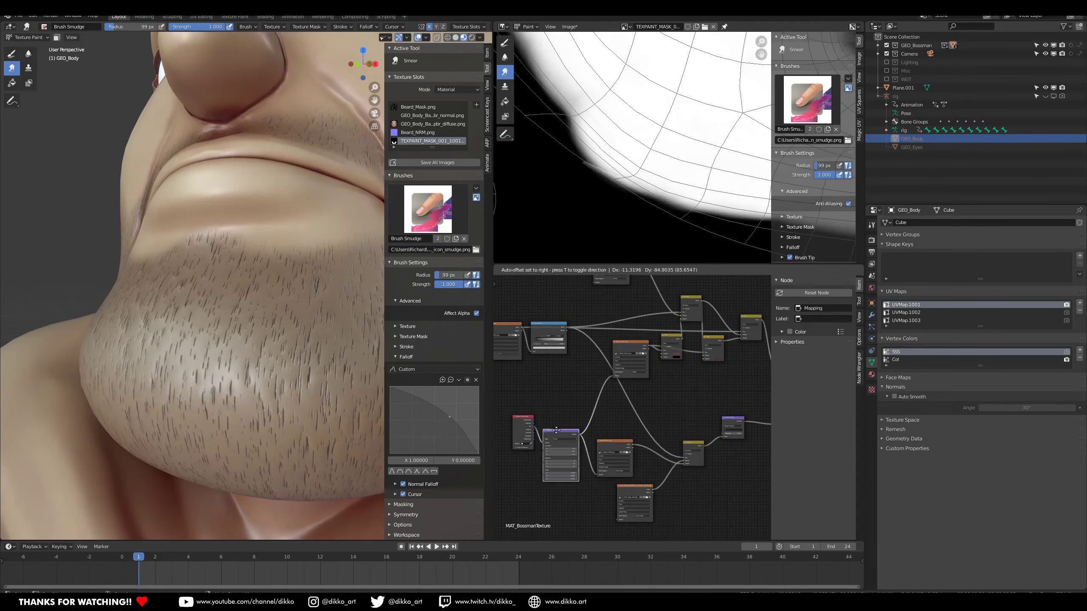
{"action": "scroll", "coordinate": [644, 377], "scroll_direction": "down", "scroll_amount": 3}
{"action": "key", "text": "shift+a"}
{"action": "left_click", "coordinate": [790, 332]}
{"action": "scroll", "coordinate": [575, 359], "scroll_direction": "down", "scroll_amount": 4}
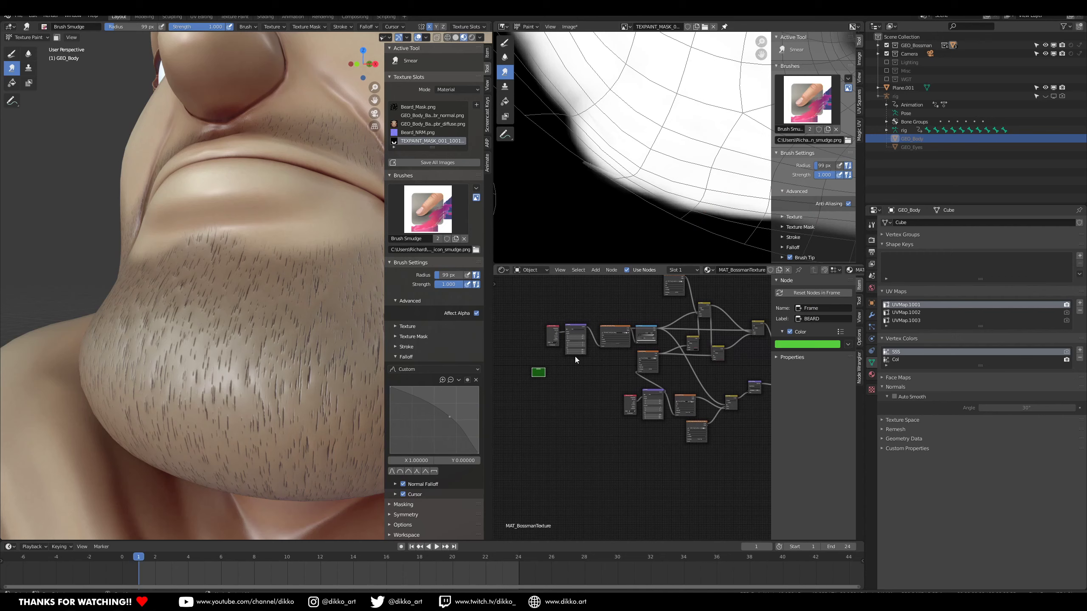
{"action": "key", "text": "ctrl+p"}
Rearrange the Overlay node of the normals and its neighbouring nodes around the BEARD frame
{"action": "scroll", "coordinate": [599, 418], "scroll_direction": "up", "scroll_amount": 4}
{"action": "left_click", "coordinate": [519, 400]}
{"action": "left_click_drag", "start_coordinate": [519, 400], "coordinate": [643, 476]}
{"action": "scroll", "coordinate": [631, 417], "scroll_direction": "up", "scroll_amount": 4}
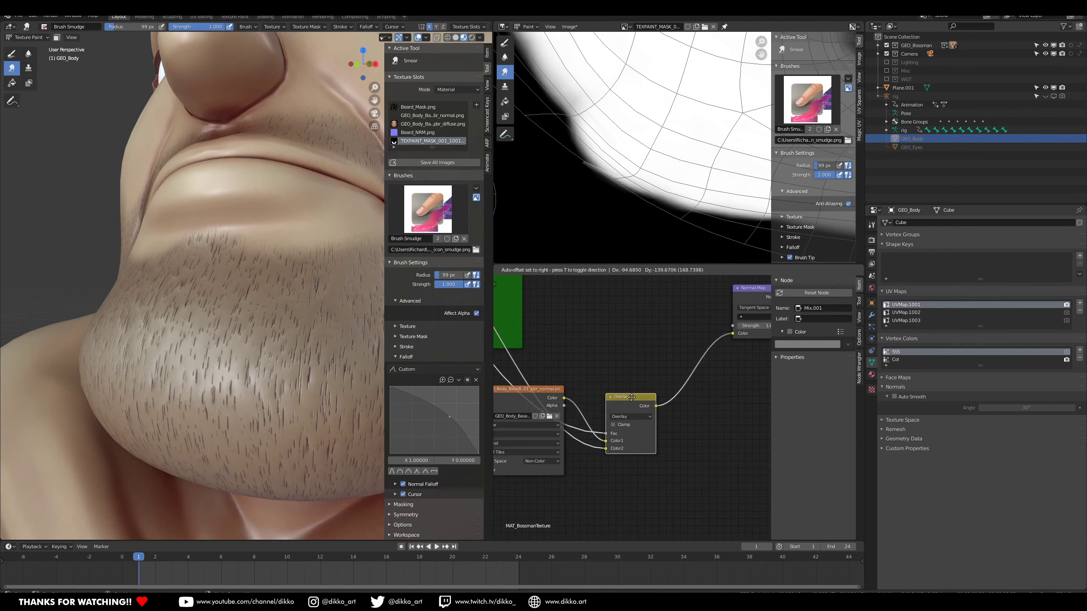
{"action": "scroll", "coordinate": [630, 418], "scroll_direction": "down", "scroll_amount": 3}
{"action": "scroll", "coordinate": [262, 389], "scroll_direction": "down", "scroll_amount": 4}
{"action": "scroll", "coordinate": [261, 389], "scroll_direction": "up", "scroll_amount": 3}
{"action": "scroll", "coordinate": [623, 375], "scroll_direction": "up", "scroll_amount": 5}
{"action": "left_click", "coordinate": [623, 375]}
{"action": "scroll", "coordinate": [622, 363], "scroll_direction": "down", "scroll_amount": 4}
{"action": "left_click", "coordinate": [635, 378]}
{"action": "scroll", "coordinate": [274, 342], "scroll_direction": "up", "scroll_amount": 3}
{"action": "mouse_move", "coordinate": [273, 385]}
{"action": "middle_mouse_down"}
{"action": "mouse_move", "coordinate": [382, 424]}
{"action": "mouse_move", "coordinate": [287, 394]}
{"action": "middle_mouse_up"}
{"action": "middle_click_drag", "start_coordinate": [599, 385], "coordinate": [705, 394]}
{"action": "left_click", "coordinate": [690, 326]}
Paint white onto the beard mask across the scalp with the Draw brush at a 60 px radius
{"action": "left_click_drag", "start_coordinate": [220, 27], "coordinate": [199, 27]}
{"action": "left_click", "coordinate": [12, 53]}
{"action": "mouse_move", "coordinate": [171, 240]}
{"action": "middle_mouse_down"}
{"action": "mouse_move", "coordinate": [249, 284]}
{"action": "mouse_move", "coordinate": [315, 373]}
{"action": "mouse_move", "coordinate": [239, 274]}
{"action": "middle_mouse_up"}
{"action": "left_click_drag", "start_coordinate": [102, 192], "coordinate": [151, 197]}
{"action": "middle_click_drag", "start_coordinate": [151, 197], "coordinate": [239, 256]}
{"action": "left_click_drag", "start_coordinate": [223, 274], "coordinate": [265, 320]}
{"action": "middle_click_drag", "start_coordinate": [265, 316], "coordinate": [353, 246]}
{"action": "left_click_drag", "start_coordinate": [353, 246], "coordinate": [193, 240]}
{"action": "mouse_move", "coordinate": [192, 240]}
{"action": "middle_mouse_down"}
{"action": "mouse_move", "coordinate": [342, 257]}
{"action": "mouse_move", "coordinate": [207, 300]}
{"action": "mouse_move", "coordinate": [273, 300]}
{"action": "mouse_move", "coordinate": [264, 303]}
{"action": "mouse_move", "coordinate": [265, 348]}
{"action": "mouse_move", "coordinate": [300, 334]}
{"action": "middle_mouse_up"}
{"action": "scroll", "coordinate": [207, 301], "scroll_direction": "down", "scroll_amount": 6}
{"action": "scroll", "coordinate": [263, 303], "scroll_direction": "up", "scroll_amount": 6}
{"action": "scroll", "coordinate": [263, 306], "scroll_direction": "down", "scroll_amount": 8}
{"action": "scroll", "coordinate": [650, 432], "scroll_direction": "down", "scroll_amount": 3}
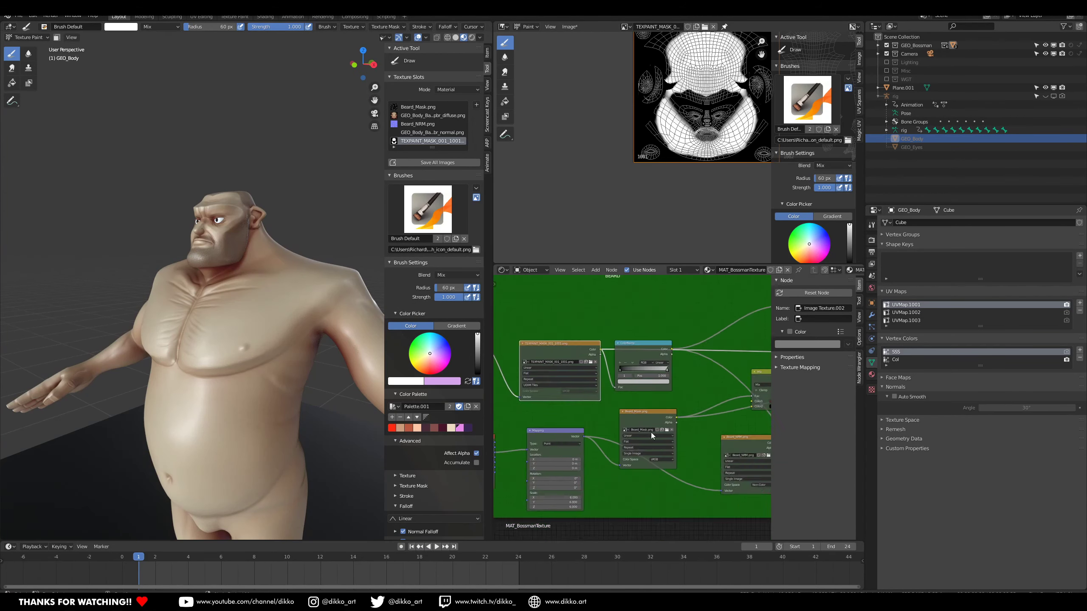
Add a Mix node before the Principled BSDF and create a new blank image for the skin-tone mask
{"action": "middle_click_drag", "start_coordinate": [651, 432], "coordinate": [556, 411]}
{"action": "middle_click_drag", "start_coordinate": [222, 325], "coordinate": [257, 343]}
{"action": "middle_click_drag", "start_coordinate": [588, 450], "coordinate": [642, 421]}
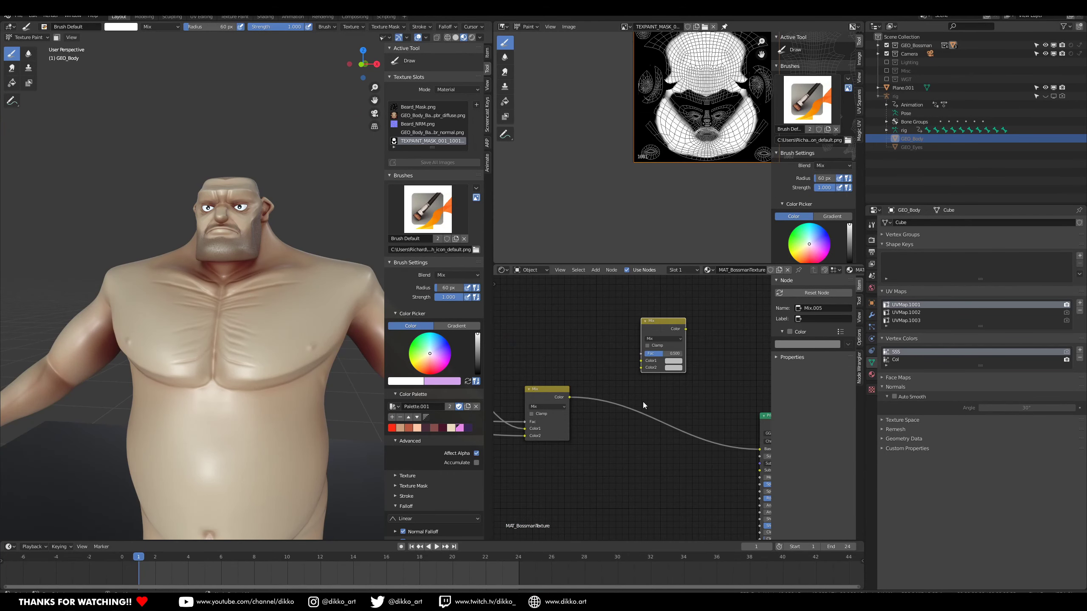
{"action": "left_click", "coordinate": [569, 27]}
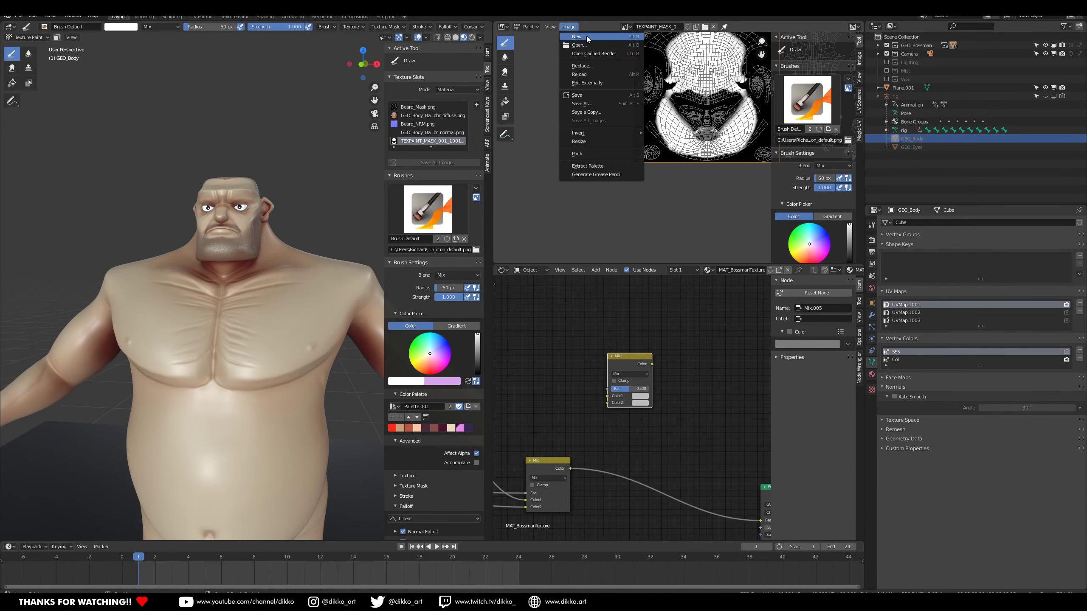
{"action": "left_click", "coordinate": [540, 42]}
{"action": "left_click", "coordinate": [592, 117]}
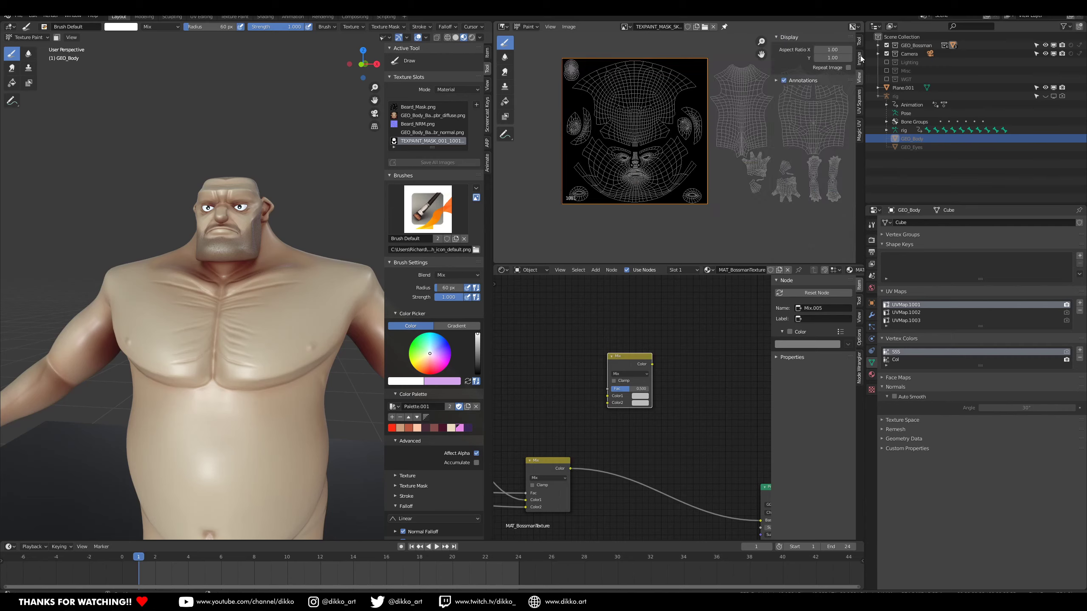
{"action": "left_click_drag", "start_coordinate": [594, 321], "coordinate": [619, 339]}
{"action": "left_click_drag", "start_coordinate": [619, 339], "coordinate": [637, 354]}
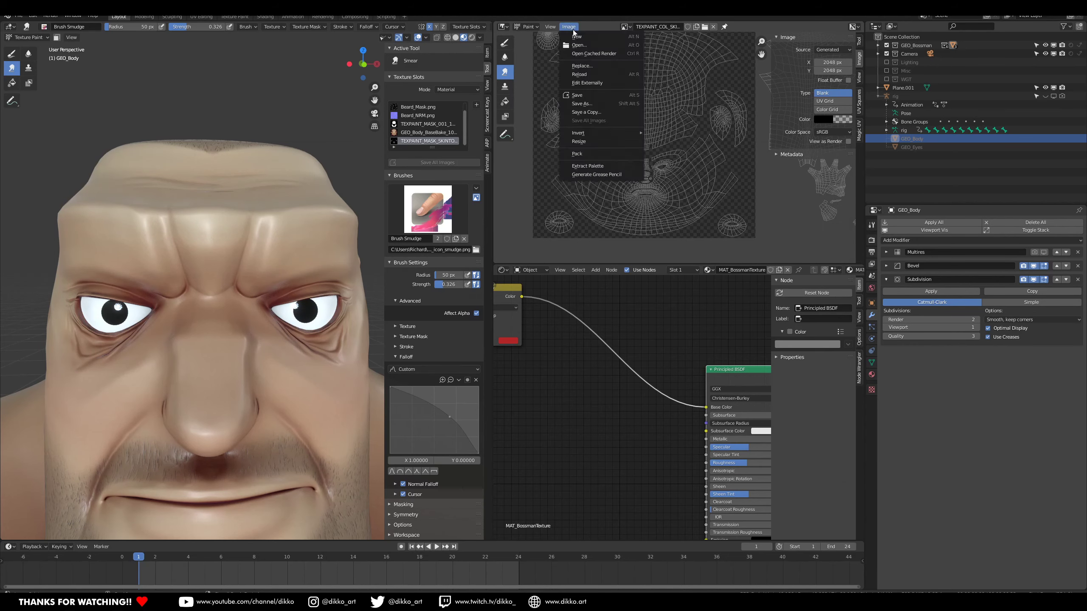
Save the colour image as TEXPAINT_COL_SKINTONE_1001.png and connect its texture's alpha to the Overlay node's factor
{"action": "left_click", "coordinate": [582, 103]}
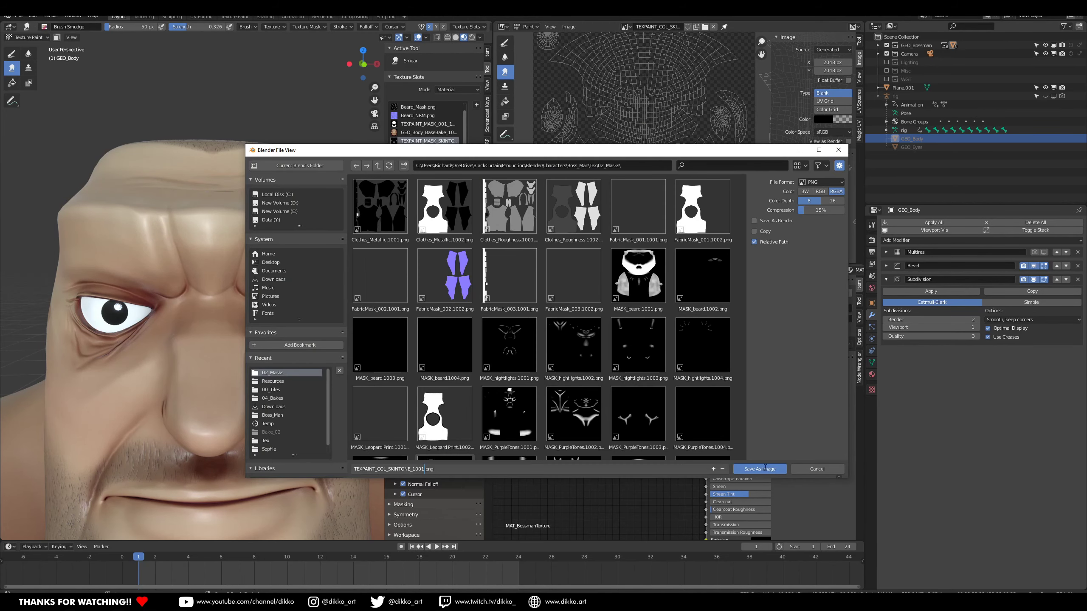
{"action": "left_click", "coordinate": [759, 469]}
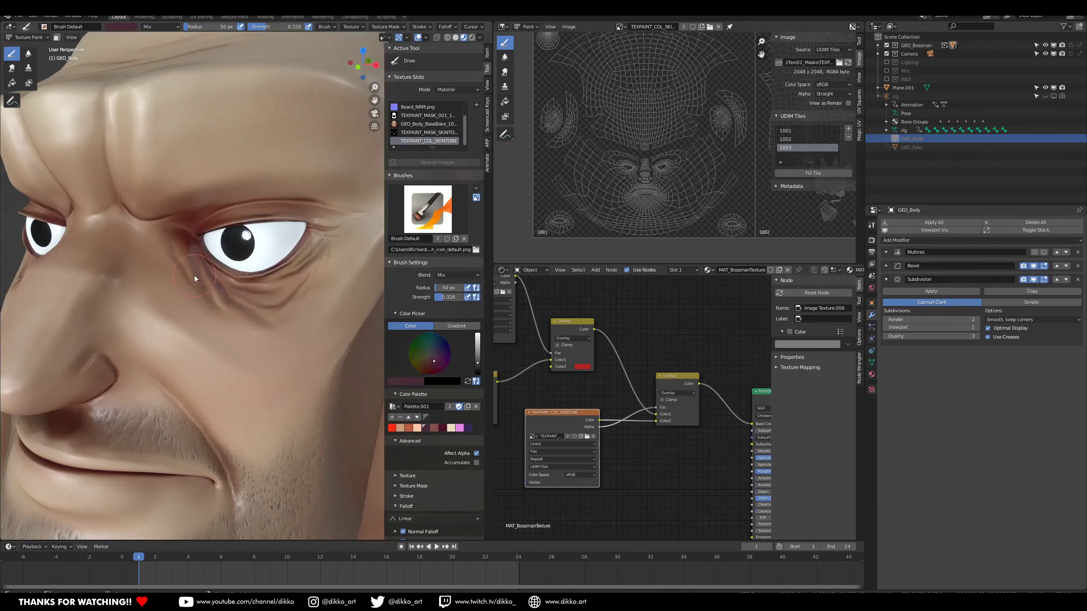
{"action": "left_click_drag", "start_coordinate": [642, 407], "coordinate": [655, 407]}
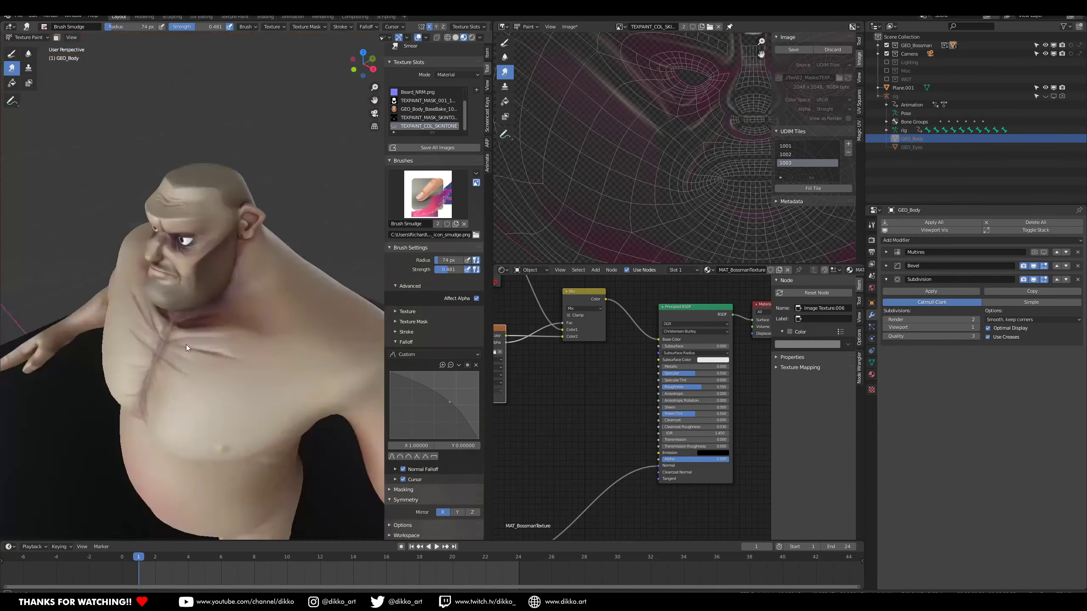
{"action": "left_click", "coordinate": [397, 427]}
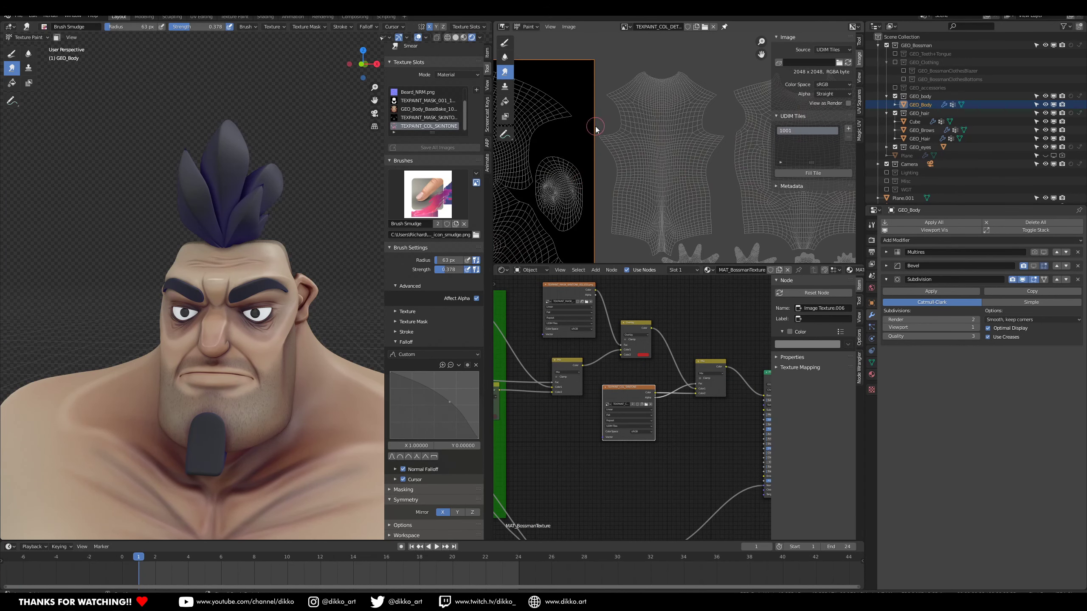
Extend the TEXPAINT_COL_DETAILS image with UDIM tiles 1002 and 1003 and reposition its Image Texture node
{"action": "left_click", "coordinate": [847, 239]}
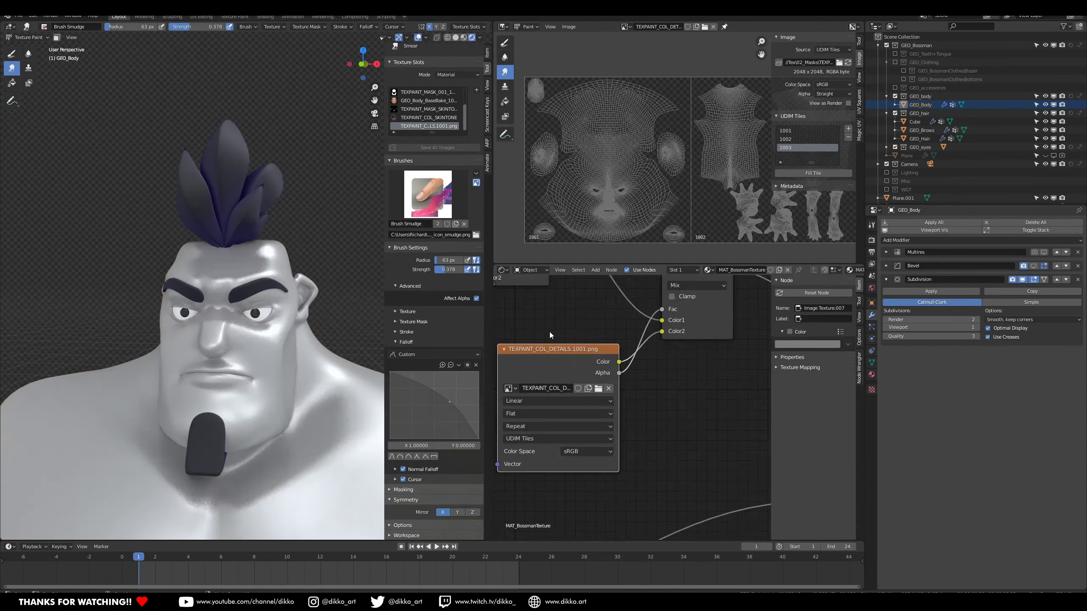
{"action": "left_click_drag", "start_coordinate": [550, 331], "coordinate": [613, 378]}
Adjust the brush radius to about 27 px and paint a short black test stroke on the details image
{"action": "middle_click_drag", "start_coordinate": [239, 308], "coordinate": [213, 240], "text": "ctrl"}
{"action": "key", "text": "f"}
{"action": "left_click_drag", "start_coordinate": [154, 440], "coordinate": [162, 450]}
{"action": "mouse_move", "coordinate": [607, 180]}
{"action": "middle_mouse_down", "text": "ctrl"}
{"action": "mouse_move", "coordinate": [616, 127]}
{"action": "mouse_move", "coordinate": [588, 173]}
{"action": "middle_mouse_up", "text": "ctrl"}
{"action": "left_click_drag", "start_coordinate": [579, 142], "coordinate": [633, 121]}
{"action": "middle_click_drag", "start_coordinate": [633, 124], "coordinate": [616, 189], "text": "ctrl"}
{"action": "mouse_move", "coordinate": [257, 300]}
{"action": "middle_mouse_down"}
{"action": "mouse_move", "coordinate": [249, 238]}
{"action": "mouse_move", "coordinate": [269, 257]}
{"action": "middle_mouse_up"}
Lock the view to the 3D cursor and place the cursor on the character's head, returning to Texture Paint mode
{"action": "left_click", "coordinate": [487, 84]}
{"action": "left_click", "coordinate": [476, 187]}
{"action": "middle_click_drag", "start_coordinate": [240, 180], "coordinate": [231, 257], "text": "ctrl"}
{"action": "middle_click_drag", "start_coordinate": [231, 180], "coordinate": [228, 217], "text": "shift"}
{"action": "left_click", "coordinate": [30, 48]}
{"action": "left_click", "coordinate": [28, 37]}
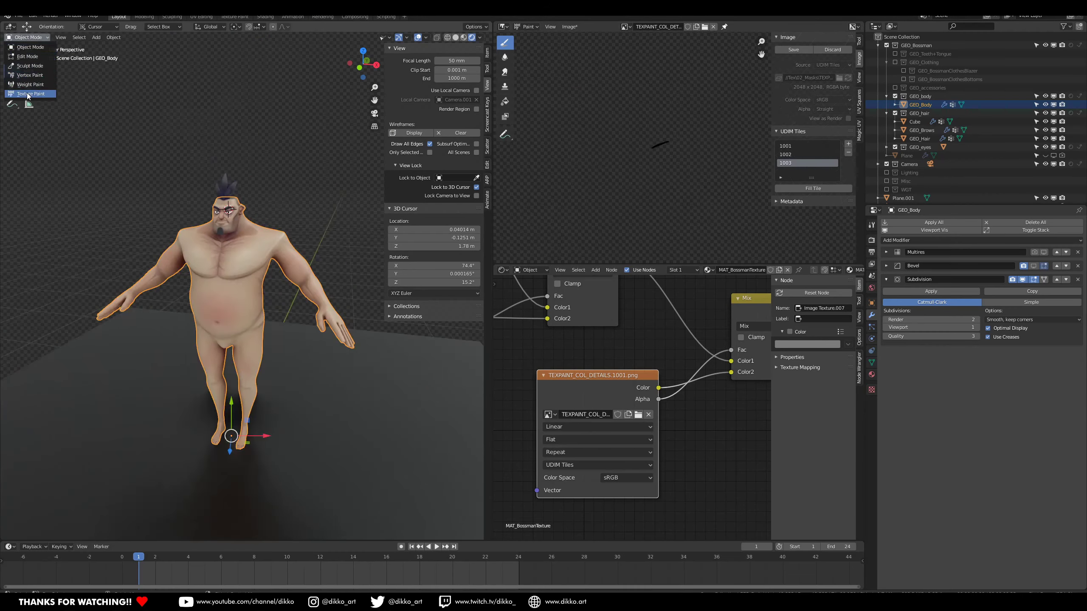
{"action": "left_click", "coordinate": [30, 94]}
{"action": "right_click", "coordinate": [230, 214], "text": "shift"}
Paint black eyeliner around the eyelids on the details texture and soften it with the Smear brush
{"action": "middle_click_drag", "start_coordinate": [240, 385], "coordinate": [244, 296], "text": "ctrl"}
{"action": "middle_click_drag", "start_coordinate": [246, 306], "coordinate": [248, 284]}
{"action": "middle_click_drag", "start_coordinate": [286, 244], "coordinate": [114, 262]}
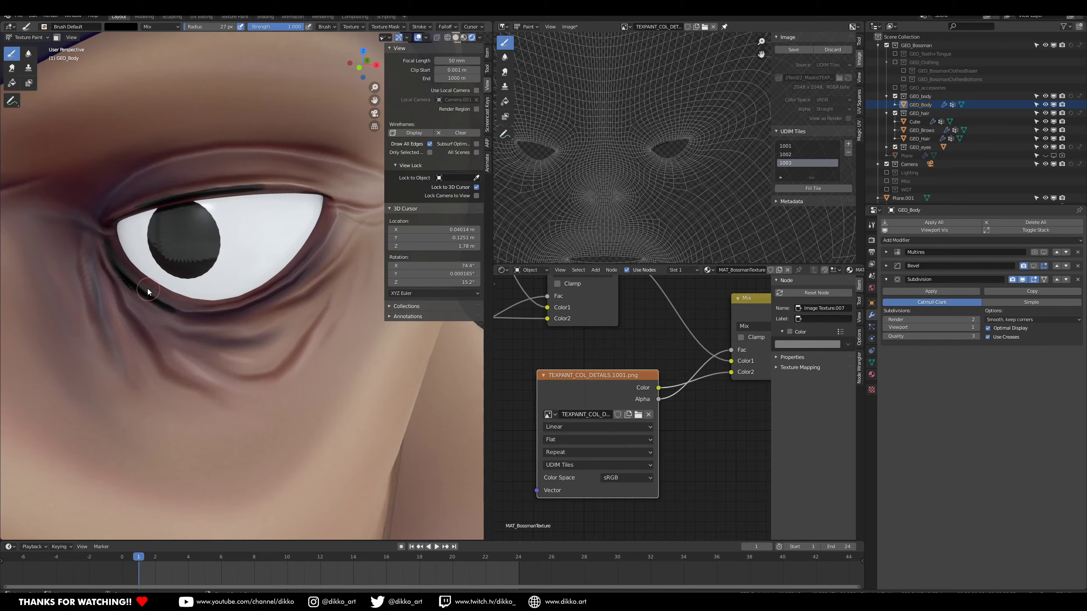
{"action": "scroll", "coordinate": [315, 256], "scroll_direction": "down", "scroll_amount": 5}
{"action": "scroll", "coordinate": [221, 236], "scroll_direction": "up", "scroll_amount": 5}
{"action": "mouse_move", "coordinate": [221, 236]}
{"action": "middle_mouse_down"}
{"action": "mouse_move", "coordinate": [370, 238]}
{"action": "mouse_move", "coordinate": [121, 218]}
{"action": "mouse_move", "coordinate": [127, 262]}
{"action": "mouse_move", "coordinate": [227, 214]}
{"action": "mouse_move", "coordinate": [144, 133]}
{"action": "middle_mouse_up"}
{"action": "left_click", "coordinate": [12, 68]}
{"action": "middle_click_drag", "start_coordinate": [73, 134], "coordinate": [102, 285]}
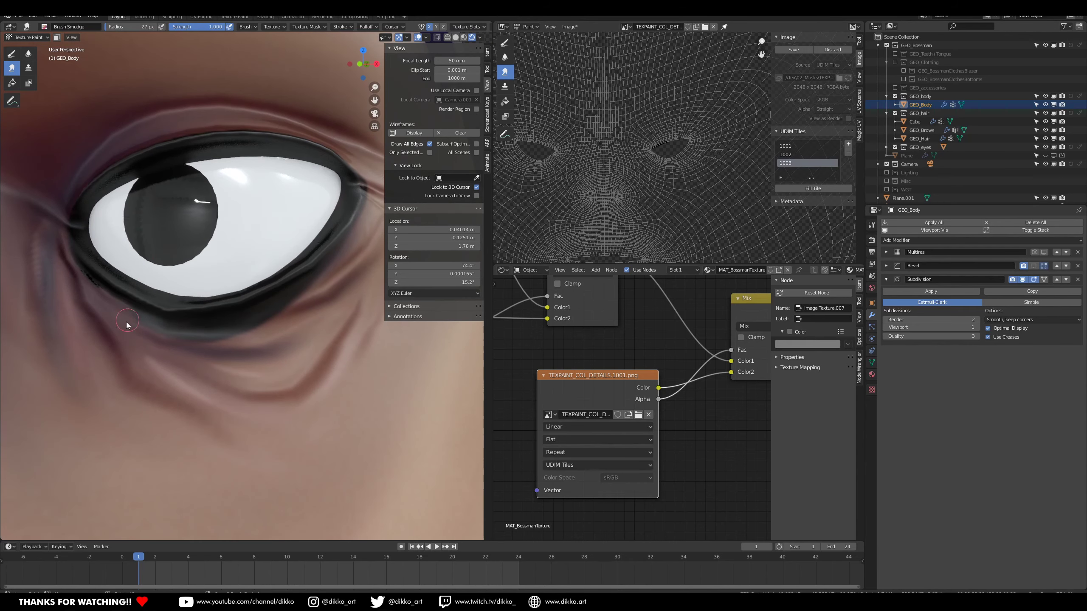
Extend the black liner around the eye's corners with the Draw brush and check the face from the side
{"action": "left_click", "coordinate": [11, 53]}
{"action": "middle_click_drag", "start_coordinate": [47, 180], "coordinate": [19, 291]}
{"action": "left_click_drag", "start_coordinate": [19, 291], "coordinate": [355, 220]}
{"action": "middle_click_drag", "start_coordinate": [325, 223], "coordinate": [189, 308]}
{"action": "scroll", "coordinate": [189, 309], "scroll_direction": "up", "scroll_amount": 1}
{"action": "left_click_drag", "start_coordinate": [210, 310], "coordinate": [280, 209]}
{"action": "middle_click_drag", "start_coordinate": [280, 209], "coordinate": [230, 219]}
{"action": "scroll", "coordinate": [162, 243], "scroll_direction": "down", "scroll_amount": 1}
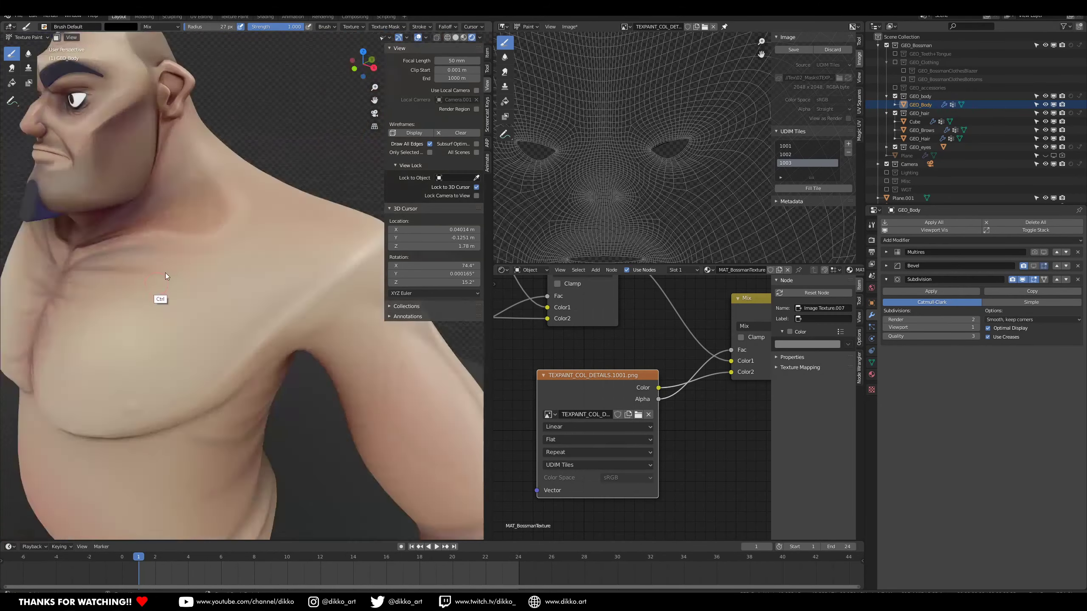
Try painting the fingernail in a light peach palette colour, with the scene's Color Management settings shown
{"action": "mouse_move", "coordinate": [236, 43]}
{"action": "middle_mouse_down"}
{"action": "mouse_move", "coordinate": [279, 376]}
{"action": "mouse_move", "coordinate": [479, 85]}
{"action": "middle_mouse_up"}
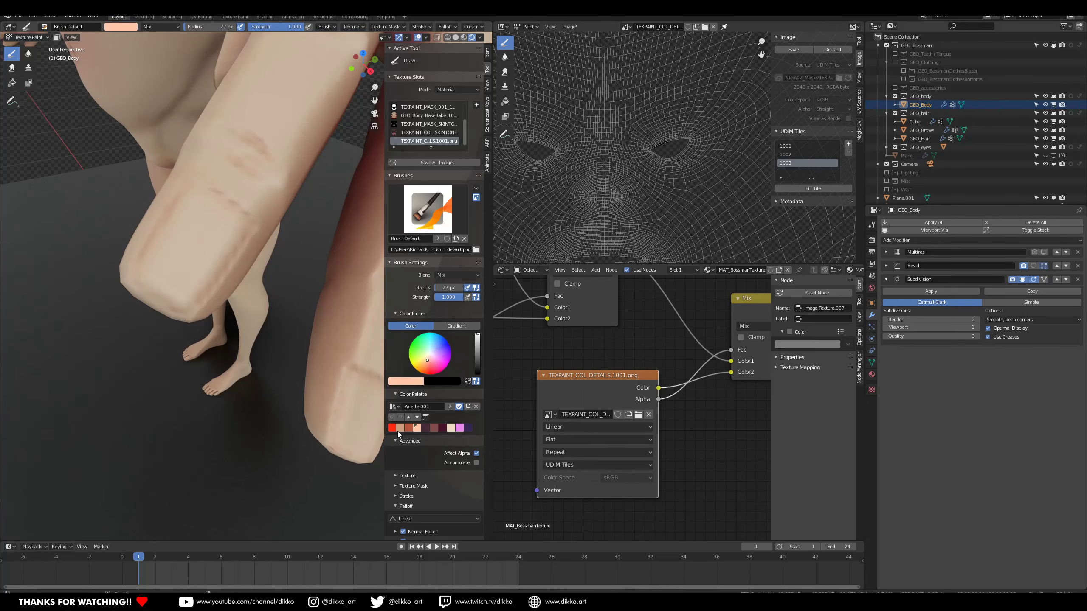
{"action": "left_click", "coordinate": [400, 428]}
{"action": "left_click", "coordinate": [871, 240]}
{"action": "left_click", "coordinate": [893, 580]}
{"action": "scroll", "coordinate": [893, 573], "scroll_direction": "down", "scroll_amount": 3}
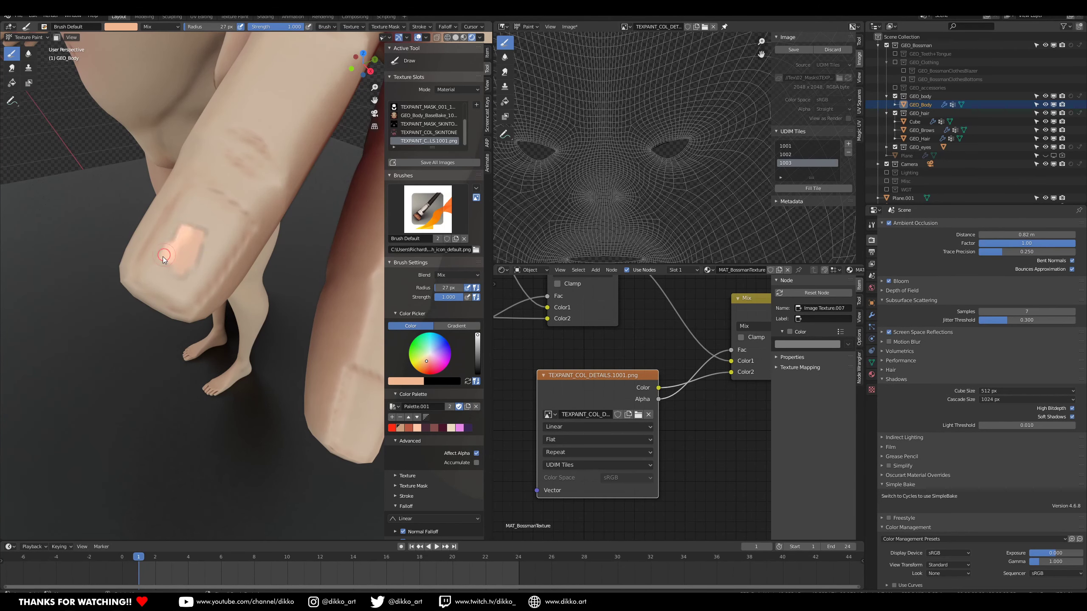
{"action": "scroll", "coordinate": [168, 243], "scroll_direction": "down", "scroll_amount": 4}
{"action": "key", "text": "s"}
{"action": "scroll", "coordinate": [222, 239], "scroll_direction": "up", "scroll_amount": 4}
{"action": "left_click_drag", "start_coordinate": [231, 261], "coordinate": [219, 286]}
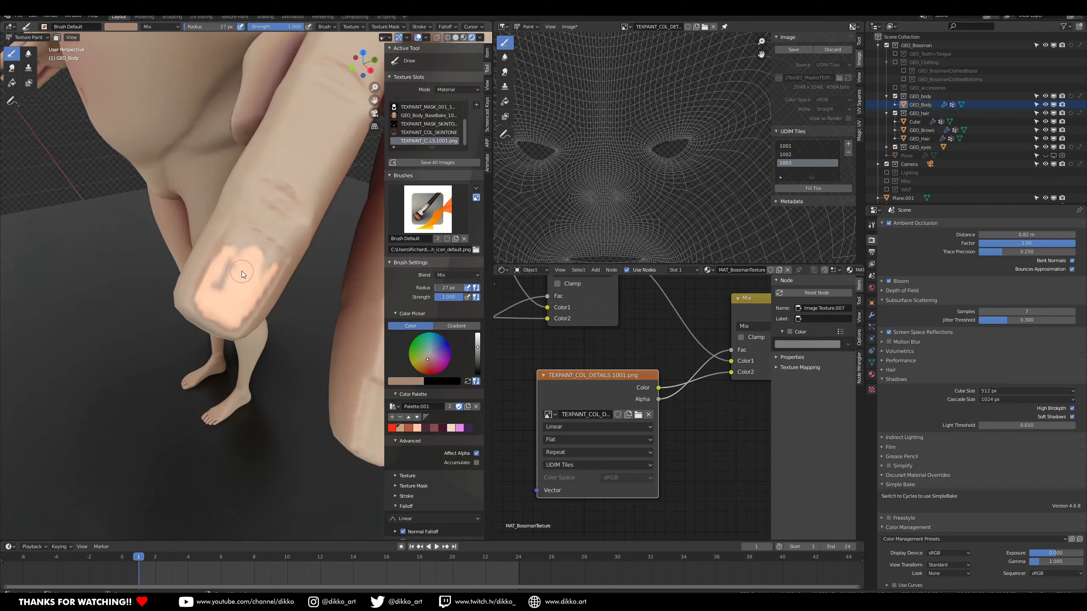
Darken the brush colour to black and fill the first fingernail on the details texture
{"action": "left_click_drag", "start_coordinate": [478, 347], "coordinate": [477, 375]}
{"action": "left_click_drag", "start_coordinate": [245, 262], "coordinate": [228, 304]}
{"action": "scroll", "coordinate": [231, 300], "scroll_direction": "up", "scroll_amount": 2}
{"action": "mouse_move", "coordinate": [224, 203]}
{"action": "left_mouse_down"}
{"action": "mouse_move", "coordinate": [195, 258]}
{"action": "mouse_move", "coordinate": [189, 342]}
{"action": "left_mouse_up"}
{"action": "scroll", "coordinate": [657, 77], "scroll_direction": "down", "scroll_amount": 6}
{"action": "middle_click_drag", "start_coordinate": [657, 78], "coordinate": [627, 83], "text": "shift"}
{"action": "scroll", "coordinate": [627, 83], "scroll_direction": "up", "scroll_amount": 5}
{"action": "scroll", "coordinate": [183, 268], "scroll_direction": "down", "scroll_amount": 3}
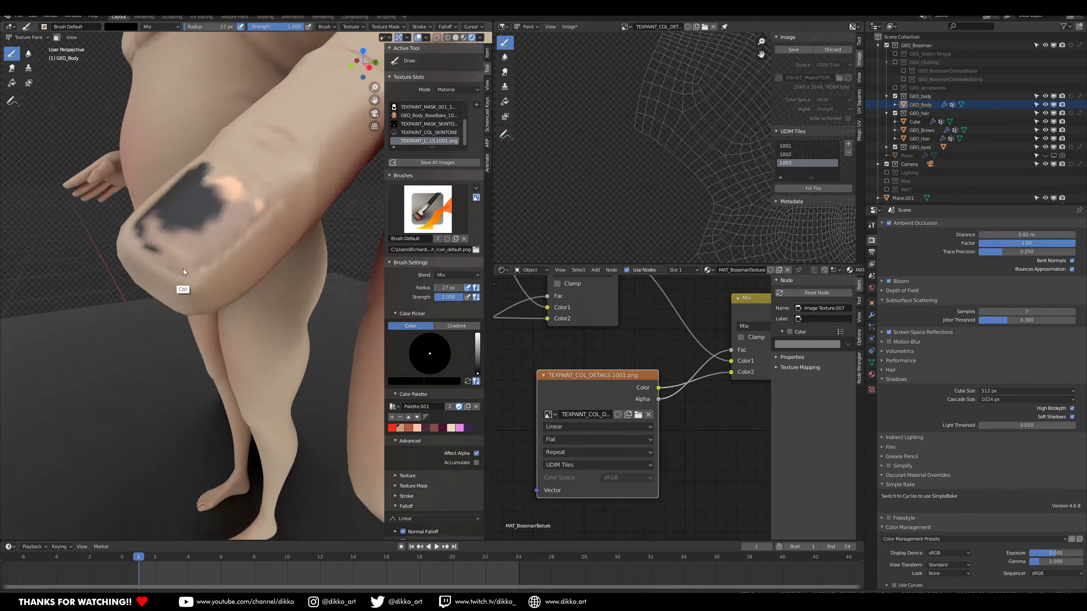
{"action": "scroll", "coordinate": [308, 326], "scroll_direction": "up", "scroll_amount": 1}
{"action": "middle_click_drag", "start_coordinate": [231, 367], "coordinate": [223, 297]}
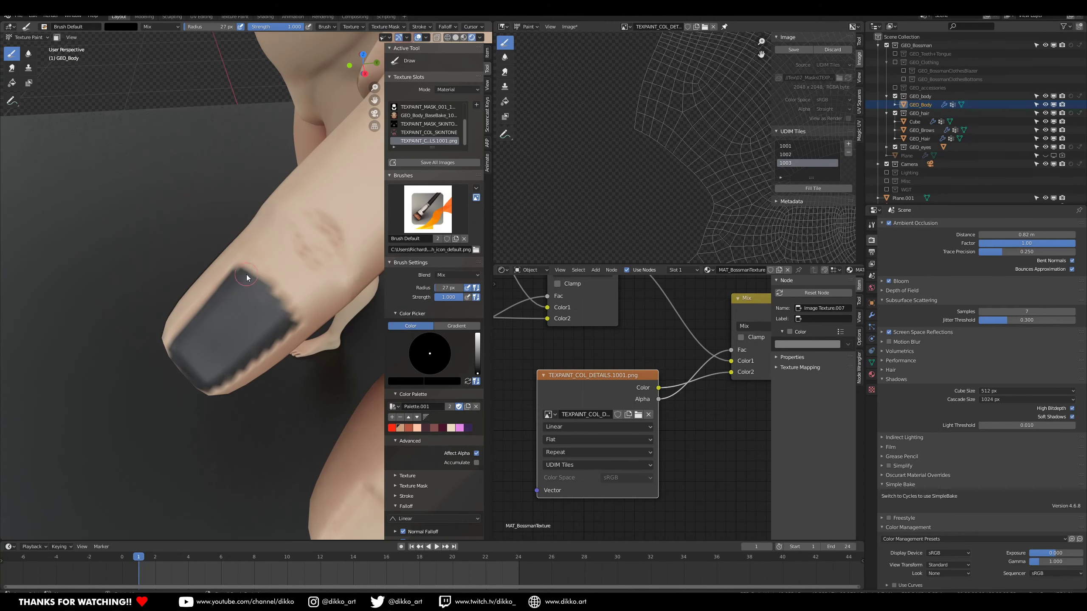
Clean up the painted nail's edges and paint the neighbouring fingernail black
{"action": "scroll", "coordinate": [246, 276], "scroll_direction": "down", "scroll_amount": 5}
{"action": "scroll", "coordinate": [234, 332], "scroll_direction": "up", "scroll_amount": 4}
{"action": "mouse_move", "coordinate": [274, 364]}
{"action": "left_mouse_down"}
{"action": "mouse_move", "coordinate": [298, 309]}
{"action": "mouse_move", "coordinate": [248, 355]}
{"action": "left_mouse_up"}
{"action": "scroll", "coordinate": [239, 363], "scroll_direction": "up", "scroll_amount": 1}
{"action": "left_click_drag", "start_coordinate": [178, 439], "coordinate": [171, 385]}
{"action": "scroll", "coordinate": [239, 398], "scroll_direction": "down", "scroll_amount": 4}
Try a black stroke on another nail of the hand and undo it
{"action": "middle_click_drag", "start_coordinate": [274, 421], "coordinate": [284, 396]}
{"action": "middle_click_drag", "start_coordinate": [342, 342], "coordinate": [310, 231], "text": "shift"}
{"action": "scroll", "coordinate": [311, 231], "scroll_direction": "up", "scroll_amount": 4}
{"action": "left_click_drag", "start_coordinate": [240, 317], "coordinate": [286, 256]}
{"action": "scroll", "coordinate": [221, 249], "scroll_direction": "down", "scroll_amount": 4}
{"action": "mouse_move", "coordinate": [221, 250]}
{"action": "middle_mouse_down"}
{"action": "mouse_move", "coordinate": [232, 250]}
{"action": "mouse_move", "coordinate": [209, 209]}
{"action": "middle_mouse_up"}
{"action": "scroll", "coordinate": [210, 208], "scroll_direction": "up", "scroll_amount": 2}
{"action": "key", "text": "ctrl+z"}
Fill the thumbnail with black paint and check the painted hand on the full figure
{"action": "middle_click_drag", "start_coordinate": [251, 292], "coordinate": [282, 275]}
{"action": "left_click_drag", "start_coordinate": [198, 252], "coordinate": [250, 234]}
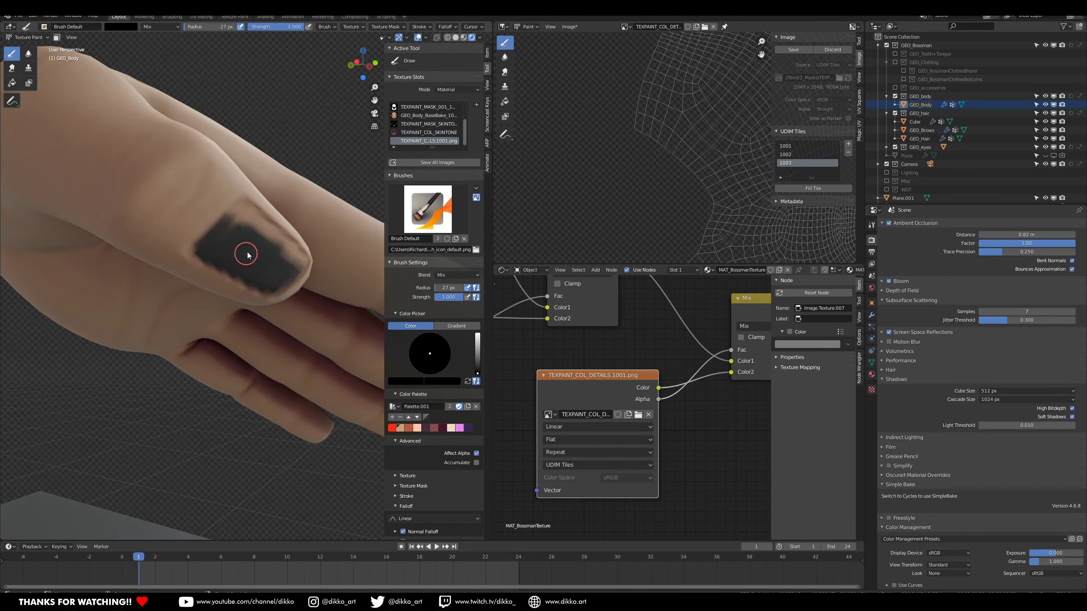
{"action": "middle_click_drag", "start_coordinate": [248, 255], "coordinate": [265, 274]}
{"action": "left_click_drag", "start_coordinate": [269, 276], "coordinate": [191, 261]}
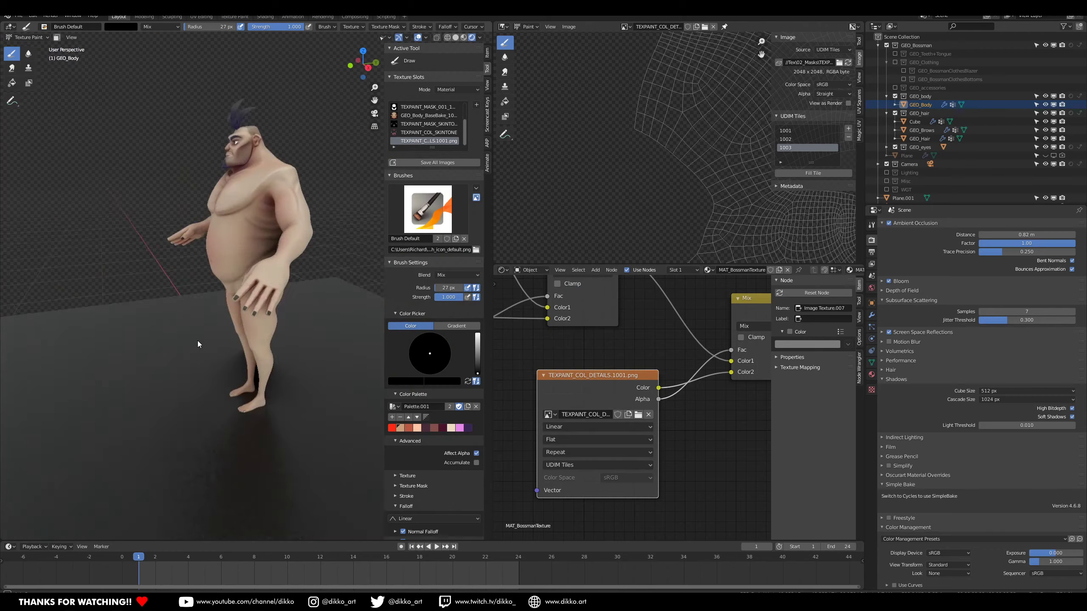
{"action": "middle_click_drag", "start_coordinate": [197, 341], "coordinate": [270, 297]}
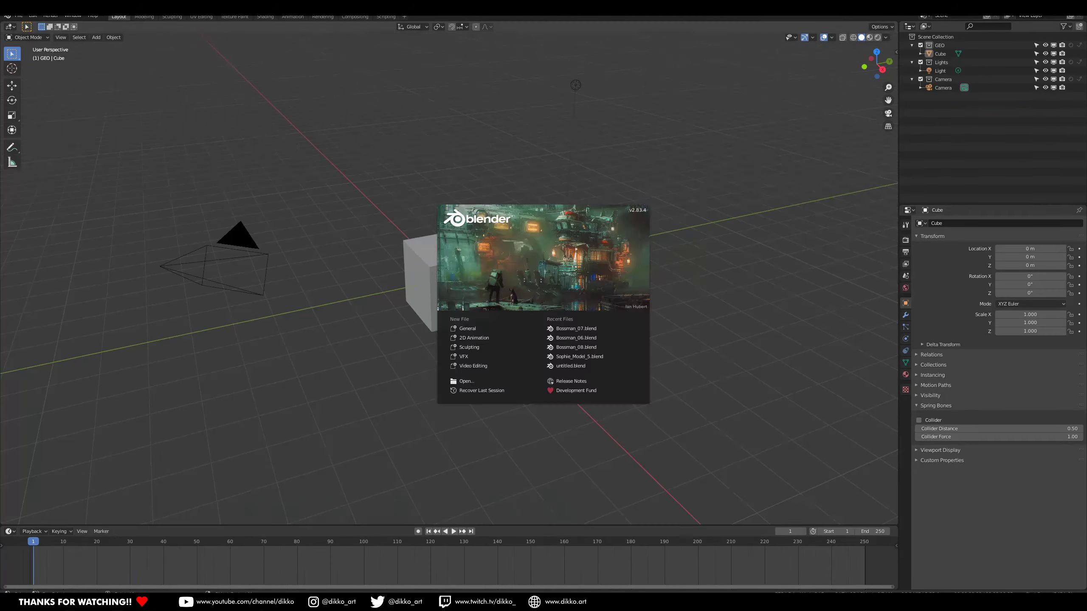
Recover the character project from an auto-saved file
{"action": "left_click", "coordinate": [18, 15]}
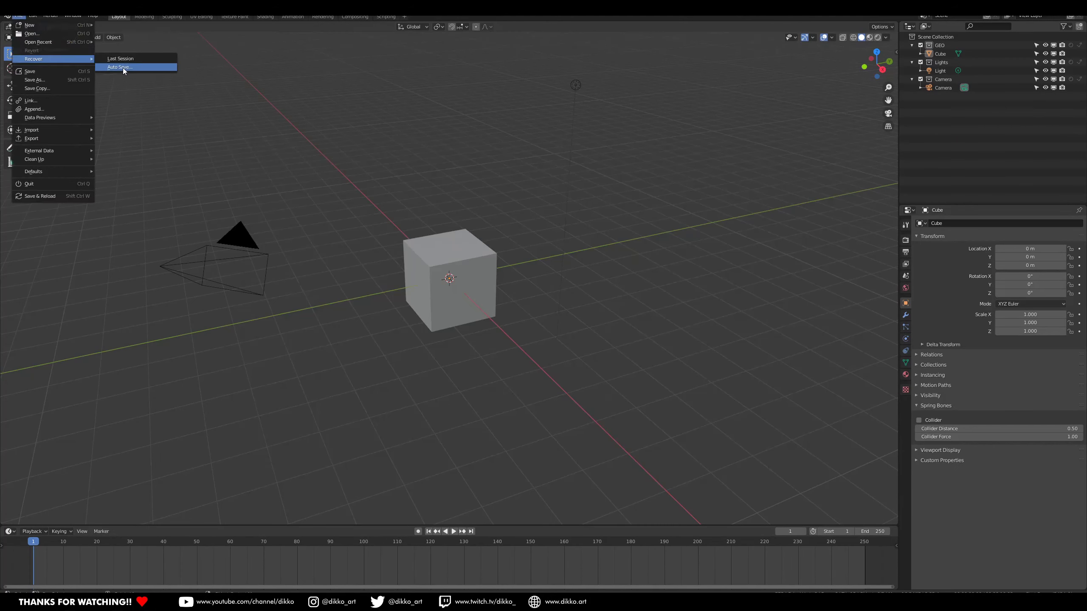
{"action": "left_click", "coordinate": [146, 66]}
{"action": "left_click", "coordinate": [761, 469]}
Turn off the viewport display of GEO_Body's Subdivision and Bevel modifiers
{"action": "left_click", "coordinate": [871, 315]}
{"action": "left_click", "coordinate": [1032, 279]}
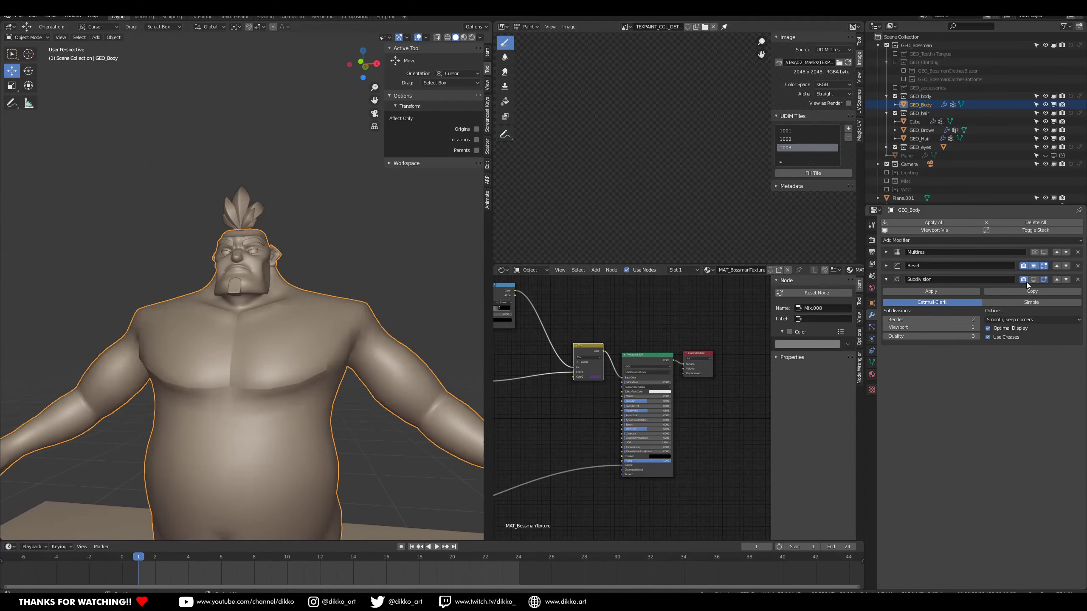
{"action": "scroll", "coordinate": [667, 148], "scroll_direction": "down", "scroll_amount": 5}
{"action": "middle_click_drag", "start_coordinate": [334, 273], "coordinate": [304, 286]}
{"action": "left_click", "coordinate": [1033, 266]}
{"action": "scroll", "coordinate": [260, 255], "scroll_direction": "up", "scroll_amount": 3}
{"action": "mouse_move", "coordinate": [259, 255]}
{"action": "middle_mouse_down"}
{"action": "mouse_move", "coordinate": [396, 150]}
{"action": "mouse_move", "coordinate": [265, 239]}
{"action": "middle_mouse_up"}
{"action": "scroll", "coordinate": [265, 240], "scroll_direction": "up", "scroll_amount": 4}
Switch the viewport to Material Preview shading and examine the textured character from several angles
{"action": "left_click", "coordinate": [464, 38]}
{"action": "scroll", "coordinate": [266, 325], "scroll_direction": "down", "scroll_amount": 3}
{"action": "middle_click_drag", "start_coordinate": [252, 325], "coordinate": [398, 325]}
{"action": "scroll", "coordinate": [727, 385], "scroll_direction": "up", "scroll_amount": 3}
{"action": "scroll", "coordinate": [218, 316], "scroll_direction": "up", "scroll_amount": 5}
{"action": "scroll", "coordinate": [218, 316], "scroll_direction": "down", "scroll_amount": 4}
{"action": "middle_click_drag", "start_coordinate": [217, 316], "coordinate": [231, 357]}
{"action": "scroll", "coordinate": [247, 356], "scroll_direction": "down", "scroll_amount": 4}
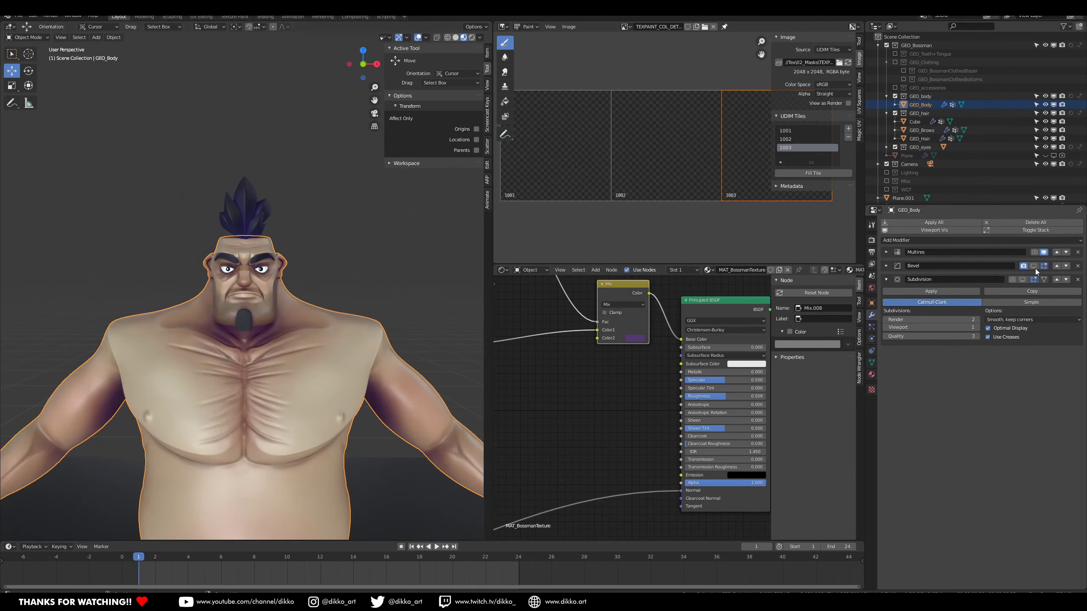
Set the Multires modifier's preview level to 2 and turn off its viewport display
{"action": "left_click", "coordinate": [885, 253]}
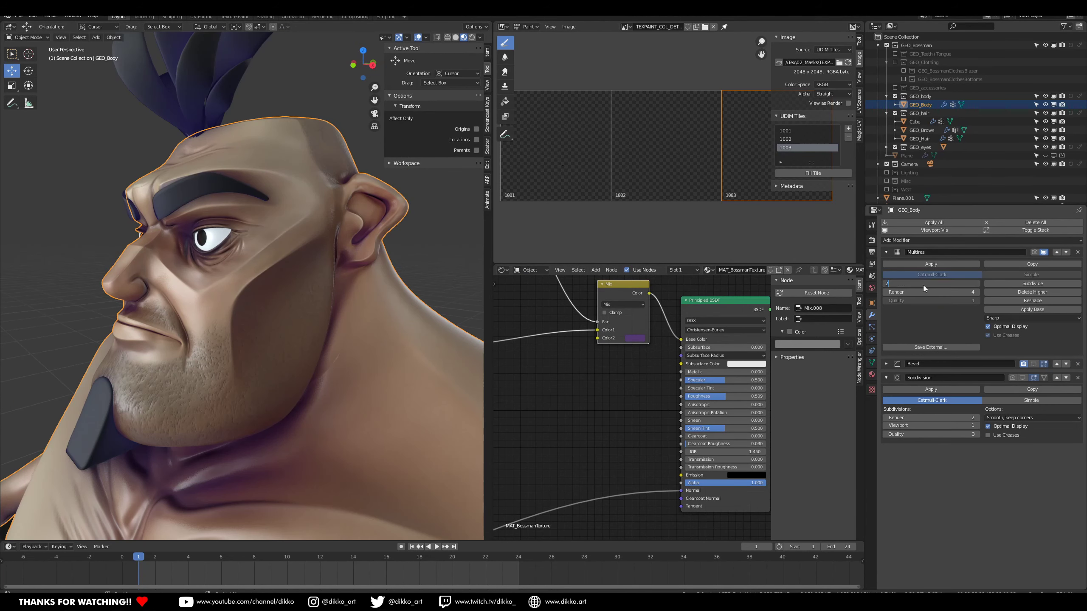
{"action": "key", "text": "Return"}
{"action": "scroll", "coordinate": [289, 336], "scroll_direction": "up", "scroll_amount": 3}
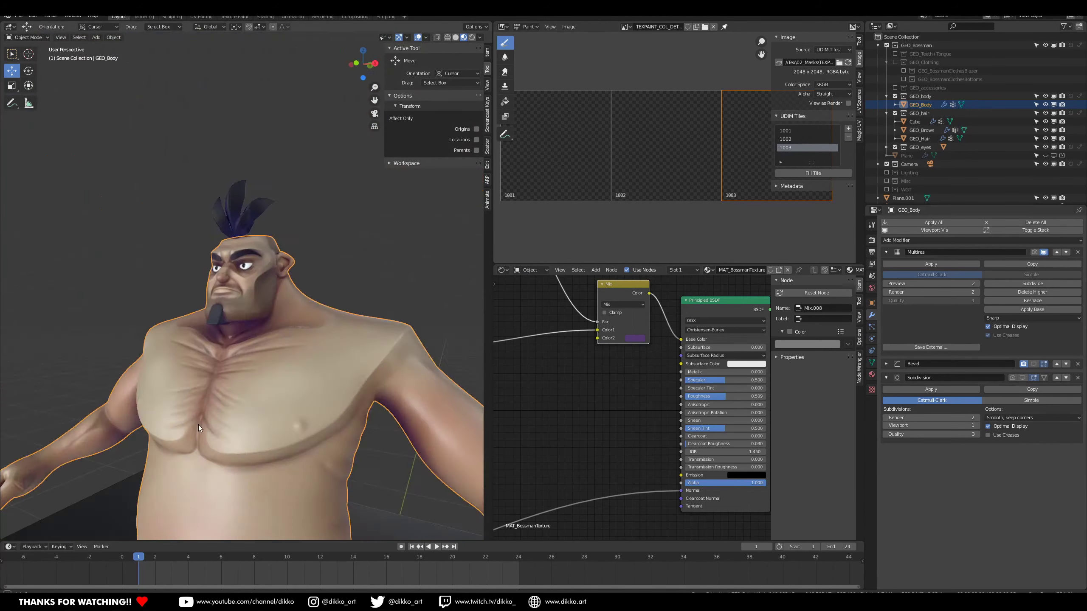
{"action": "left_click", "coordinate": [1044, 253]}
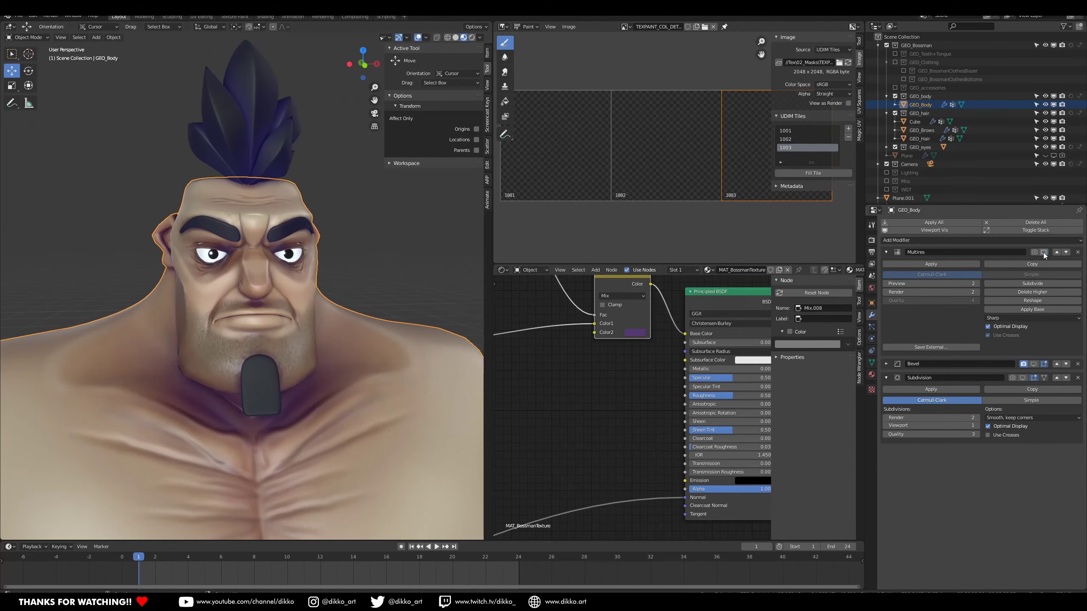
Inspect the face, hand and ambient-occlusion Mix nodes, and put GEO_Body into Edit Mode
{"action": "middle_click_drag", "start_coordinate": [252, 257], "coordinate": [295, 372]}
{"action": "scroll", "coordinate": [259, 323], "scroll_direction": "down", "scroll_amount": 4}
{"action": "scroll", "coordinate": [319, 329], "scroll_direction": "up", "scroll_amount": 6}
{"action": "scroll", "coordinate": [249, 437], "scroll_direction": "down", "scroll_amount": 5}
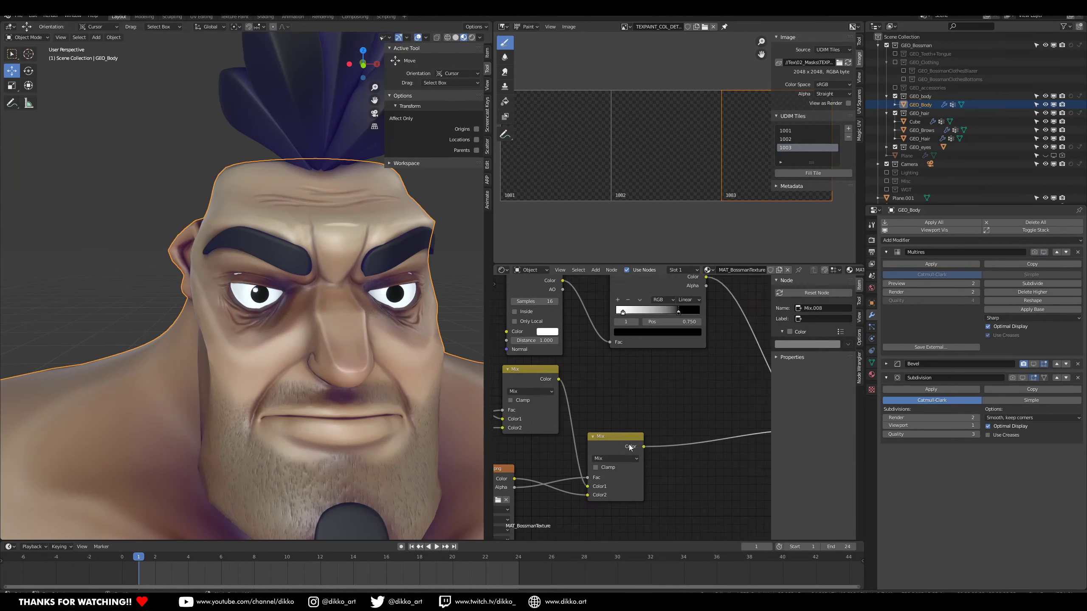
{"action": "middle_click_drag", "start_coordinate": [587, 401], "coordinate": [606, 417]}
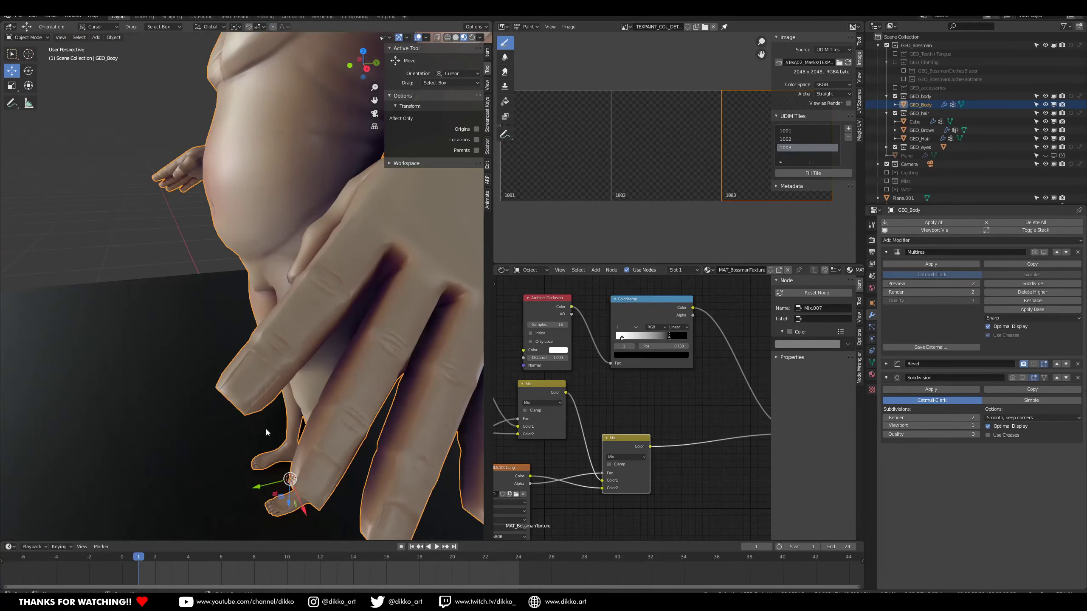
{"action": "key", "text": "Tab"}
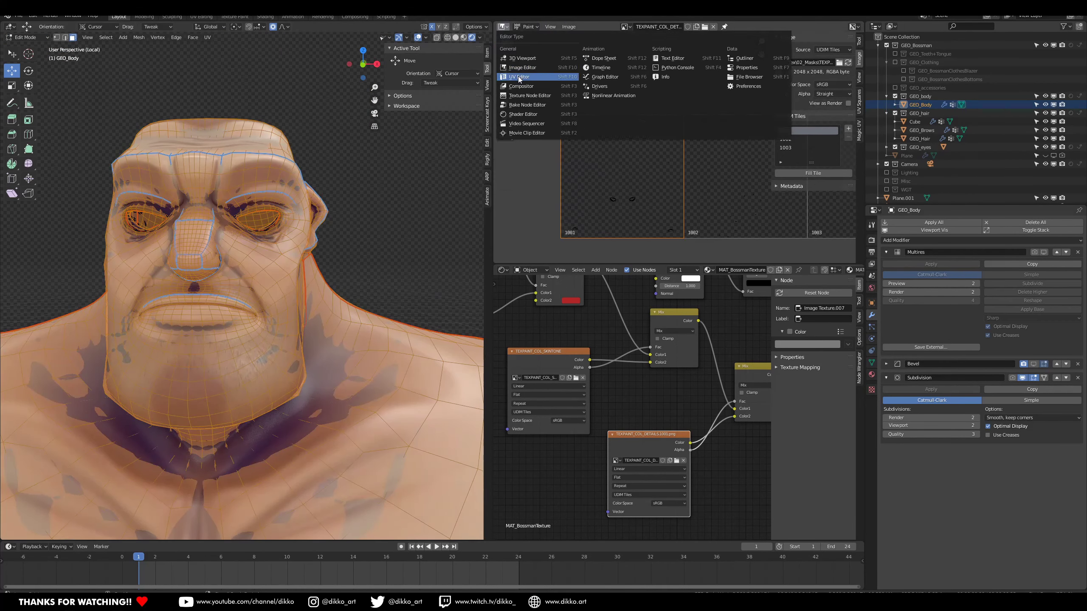
Put GEO_Body into Texture Paint mode and paint the lips black on the TEXPAINT_COL_DETAILS image
{"action": "middle_click_drag", "start_coordinate": [662, 412], "coordinate": [592, 380]}
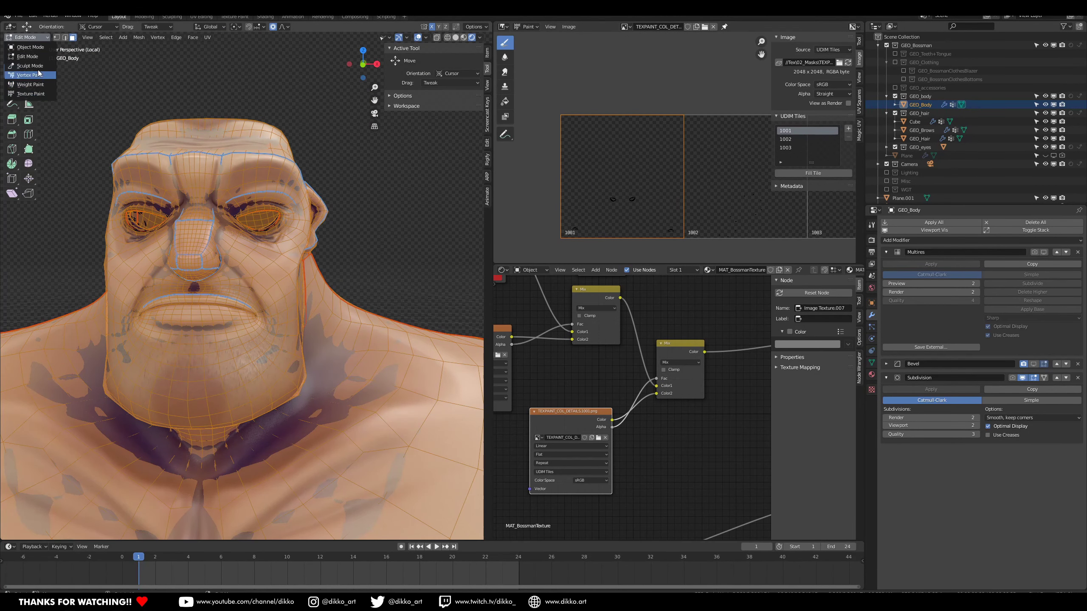
{"action": "left_click", "coordinate": [30, 93]}
{"action": "scroll", "coordinate": [552, 177], "scroll_direction": "up", "scroll_amount": 6}
{"action": "middle_click_drag", "start_coordinate": [630, 110], "coordinate": [607, 144]}
{"action": "left_click_drag", "start_coordinate": [589, 146], "coordinate": [710, 197]}
{"action": "key", "text": "f"}
{"action": "scroll", "coordinate": [616, 193], "scroll_direction": "down", "scroll_amount": 3}
{"action": "scroll", "coordinate": [606, 189], "scroll_direction": "down", "scroll_amount": 2}
{"action": "mouse_move", "coordinate": [584, 200]}
{"action": "left_mouse_down"}
{"action": "mouse_move", "coordinate": [701, 201]}
{"action": "mouse_move", "coordinate": [598, 189]}
{"action": "left_mouse_up"}
{"action": "scroll", "coordinate": [197, 296], "scroll_direction": "up", "scroll_amount": 4}
{"action": "scroll", "coordinate": [657, 139], "scroll_direction": "up", "scroll_amount": 4}
{"action": "key", "text": "f"}
Cycle GEO_Body through Object Mode back into Texture Paint mode and save the painted details image
{"action": "left_click", "coordinate": [30, 38]}
{"action": "left_click", "coordinate": [30, 46]}
{"action": "left_click", "coordinate": [30, 37]}
{"action": "left_click", "coordinate": [30, 94]}
{"action": "key", "text": "alt+s"}
Set the brush blending to Erase Alpha and erase the black paint spilling over the skin around the lips
{"action": "scroll", "coordinate": [151, 202], "scroll_direction": "up", "scroll_amount": 3}
{"action": "scroll", "coordinate": [209, 259], "scroll_direction": "down", "scroll_amount": 1}
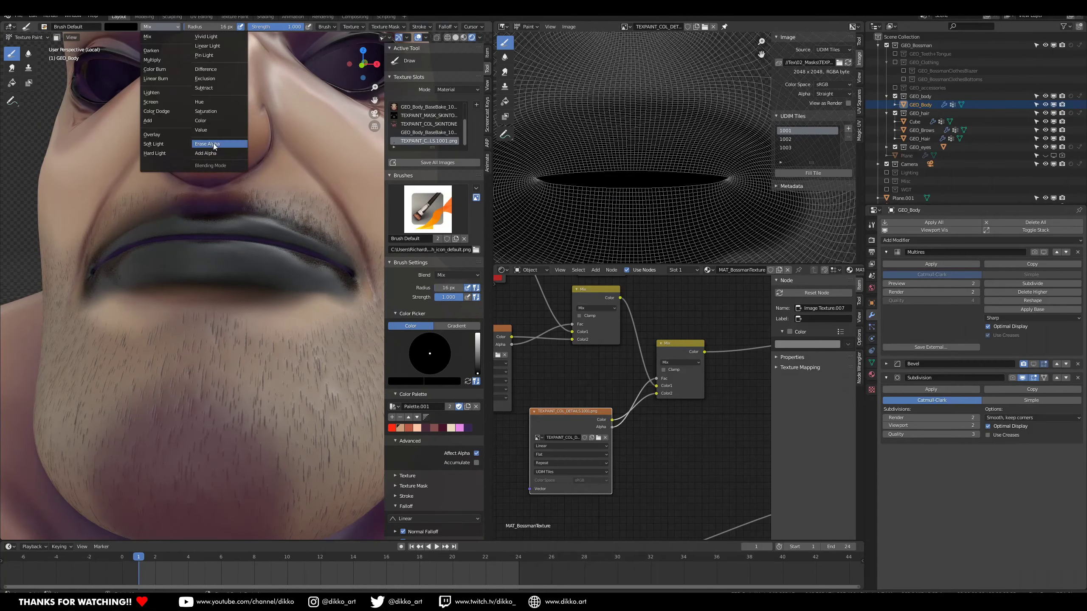
{"action": "left_click", "coordinate": [214, 144]}
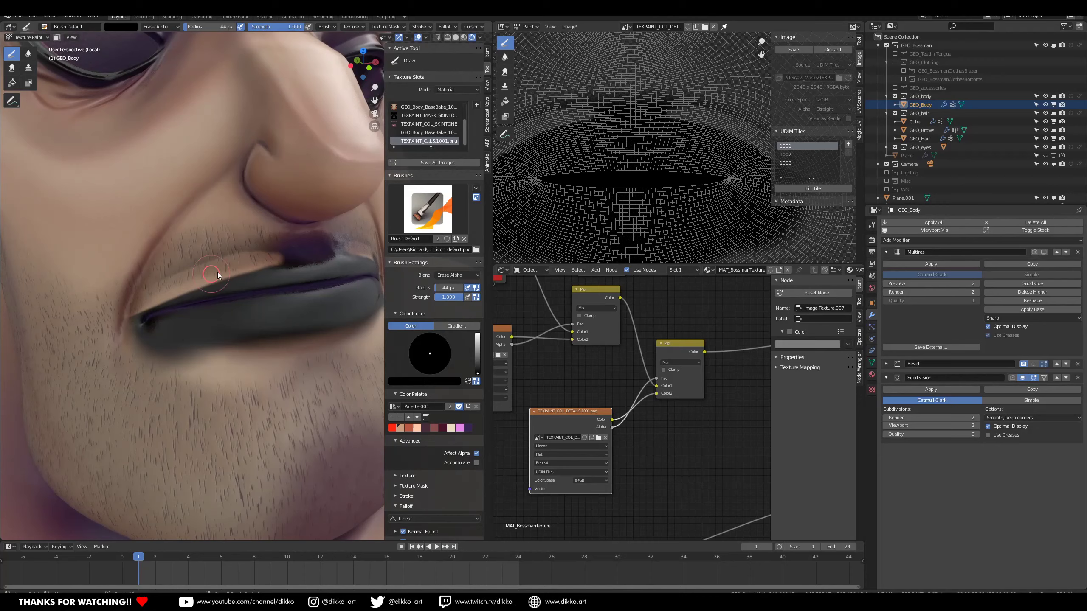
{"action": "left_click_drag", "start_coordinate": [275, 303], "coordinate": [319, 300]}
{"action": "middle_click_drag", "start_coordinate": [274, 306], "coordinate": [189, 333]}
{"action": "scroll", "coordinate": [189, 333], "scroll_direction": "down", "scroll_amount": 4}
{"action": "scroll", "coordinate": [189, 333], "scroll_direction": "up", "scroll_amount": 4}
{"action": "left_click_drag", "start_coordinate": [65, 214], "coordinate": [318, 236]}
{"action": "mouse_move", "coordinate": [317, 236]}
{"action": "middle_mouse_down"}
{"action": "mouse_move", "coordinate": [161, 218]}
{"action": "mouse_move", "coordinate": [189, 257]}
{"action": "middle_mouse_up"}
{"action": "mouse_move", "coordinate": [246, 304]}
{"action": "left_mouse_down"}
{"action": "mouse_move", "coordinate": [314, 306]}
{"action": "mouse_move", "coordinate": [156, 315]}
{"action": "left_mouse_up"}
{"action": "scroll", "coordinate": [121, 430], "scroll_direction": "down", "scroll_amount": 8}
{"action": "middle_click_drag", "start_coordinate": [121, 430], "coordinate": [205, 345]}
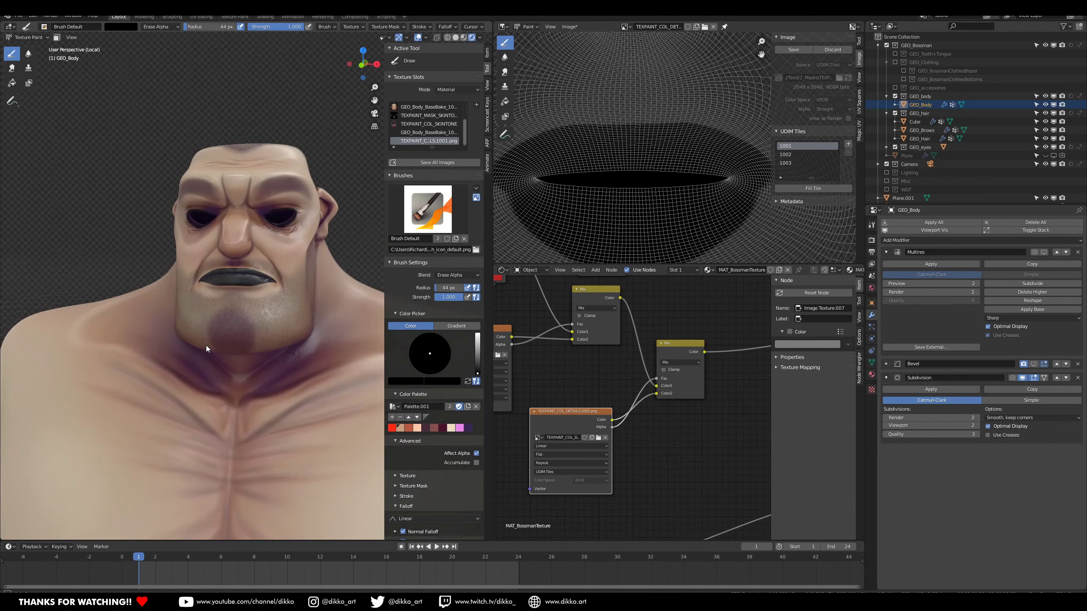
Recolour the lips with the Fill tool, trying palette colours until both lips are a muted pink
{"action": "left_click", "coordinate": [434, 428]}
{"action": "left_click", "coordinate": [505, 101]}
{"action": "left_click", "coordinate": [625, 192]}
{"action": "left_click", "coordinate": [409, 408]}
{"action": "left_click", "coordinate": [625, 188]}
{"action": "left_click", "coordinate": [434, 408]}
{"action": "left_click", "coordinate": [599, 193]}
{"action": "scroll", "coordinate": [240, 282], "scroll_direction": "up", "scroll_amount": 5}
{"action": "middle_click_drag", "start_coordinate": [206, 295], "coordinate": [274, 291]}
Paint the upper lip with the dark maroon palette colour using an 11 px Draw brush in the image editor
{"action": "left_click", "coordinate": [443, 408]}
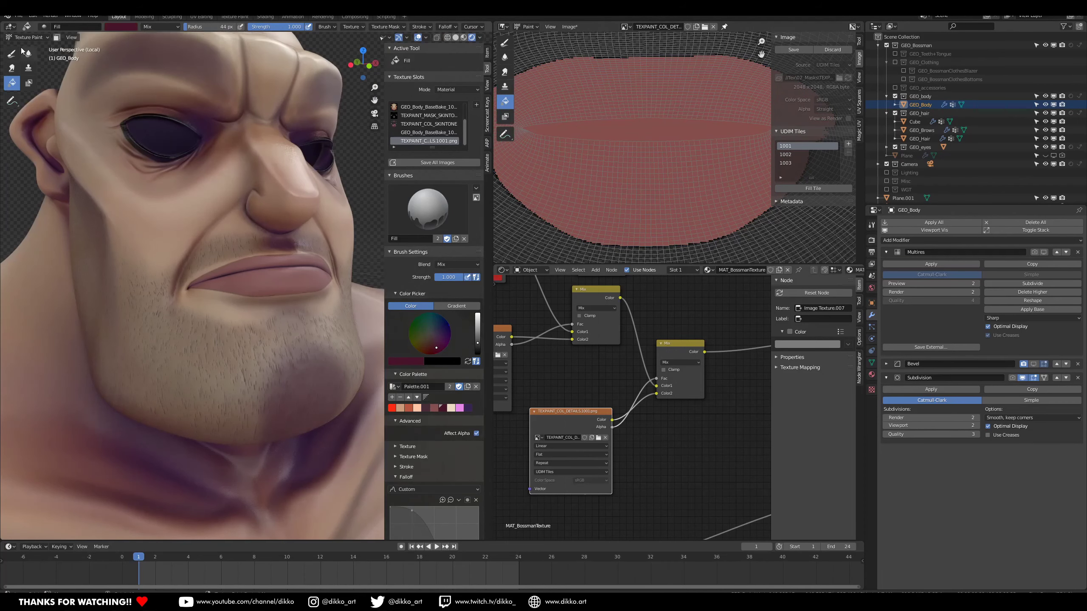
{"action": "left_click_drag", "start_coordinate": [672, 106], "coordinate": [684, 82]}
{"action": "middle_click_drag", "start_coordinate": [599, 107], "coordinate": [657, 130]}
{"action": "mouse_move", "coordinate": [633, 103]}
{"action": "left_mouse_down"}
{"action": "mouse_move", "coordinate": [573, 141]}
{"action": "mouse_move", "coordinate": [633, 113]}
{"action": "left_mouse_up"}
{"action": "middle_click_drag", "start_coordinate": [729, 142], "coordinate": [629, 142]}
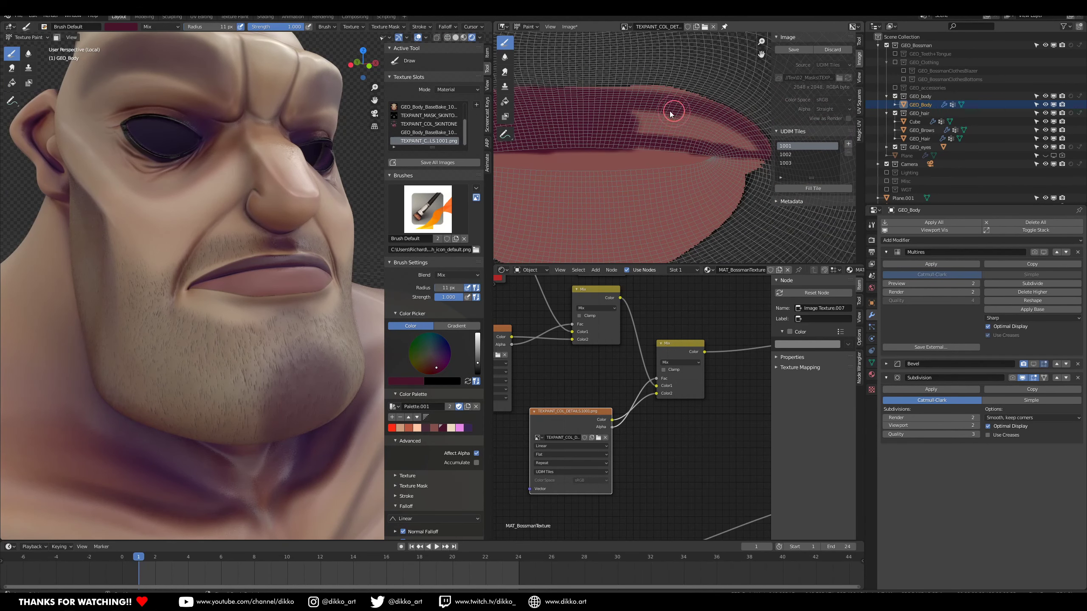
{"action": "left_click_drag", "start_coordinate": [670, 114], "coordinate": [744, 143]}
Smear the painted lip edges on the model to soften the transition into the skin
{"action": "middle_click_drag", "start_coordinate": [257, 300], "coordinate": [205, 291]}
{"action": "left_click", "coordinate": [12, 68]}
{"action": "scroll", "coordinate": [214, 292], "scroll_direction": "up", "scroll_amount": 5}
{"action": "left_click_drag", "start_coordinate": [216, 294], "coordinate": [115, 292]}
{"action": "mouse_move", "coordinate": [188, 334]}
{"action": "middle_mouse_down"}
{"action": "mouse_move", "coordinate": [216, 315]}
{"action": "mouse_move", "coordinate": [196, 302]}
{"action": "middle_mouse_up"}
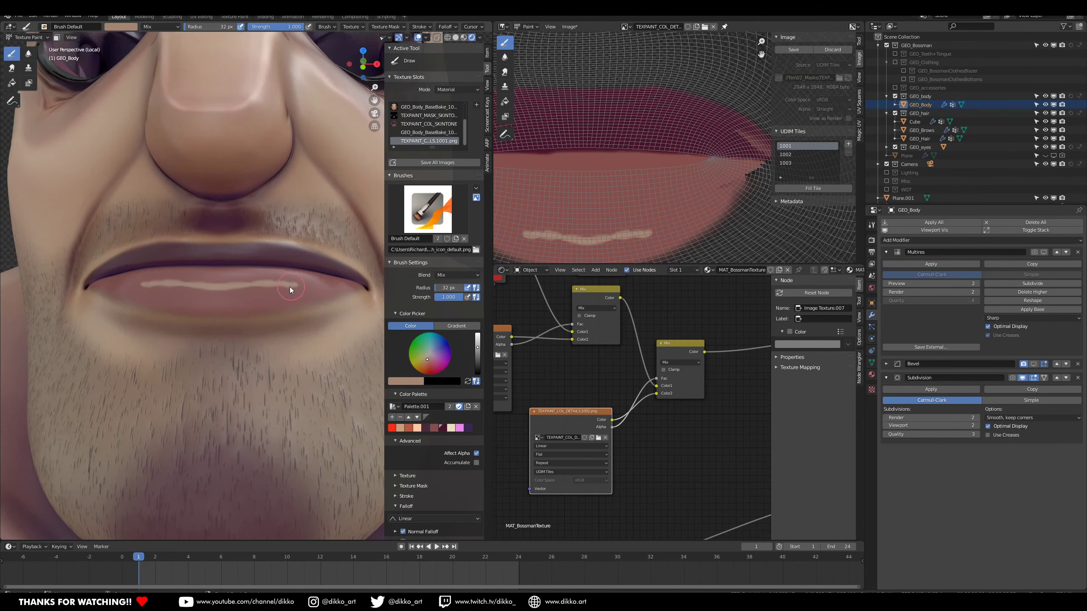
Smear the light tan highlight on the lower lip to blend it into the pink
{"action": "left_click", "coordinate": [11, 68]}
{"action": "scroll", "coordinate": [210, 334], "scroll_direction": "up", "scroll_amount": 2}
{"action": "left_click_drag", "start_coordinate": [211, 334], "coordinate": [158, 354]}
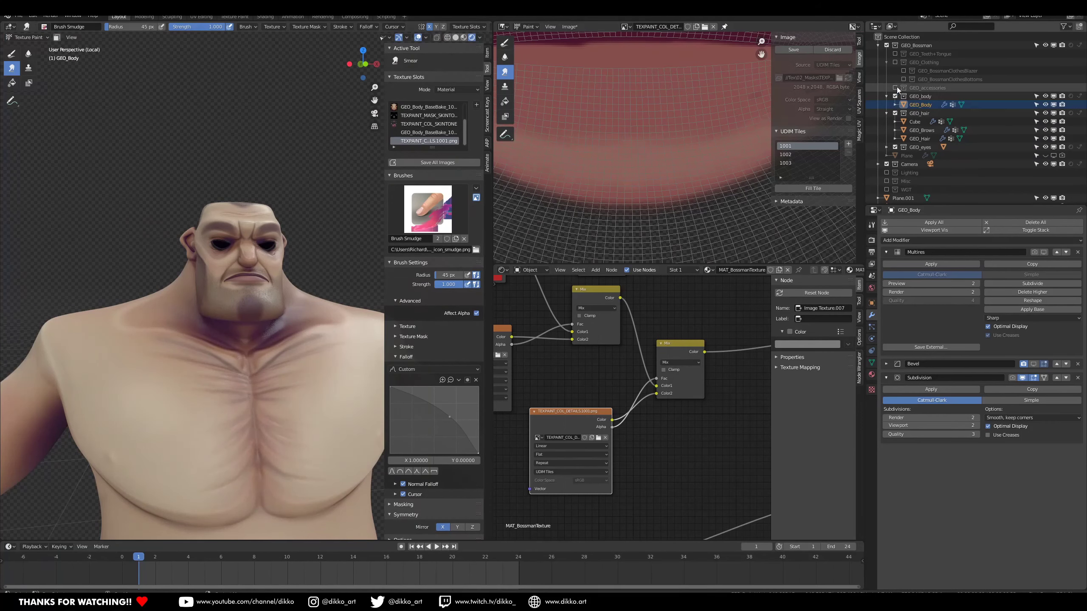
Exit local view to bring back the whole character and examine the painted lips up close
{"action": "key", "text": "KP_Divide"}
{"action": "mouse_move", "coordinate": [222, 332]}
{"action": "middle_mouse_down"}
{"action": "mouse_move", "coordinate": [116, 395]}
{"action": "mouse_move", "coordinate": [236, 324]}
{"action": "mouse_move", "coordinate": [230, 378]}
{"action": "middle_mouse_up"}
{"action": "scroll", "coordinate": [236, 325], "scroll_direction": "up", "scroll_amount": 5}
{"action": "scroll", "coordinate": [236, 324], "scroll_direction": "up", "scroll_amount": 4}
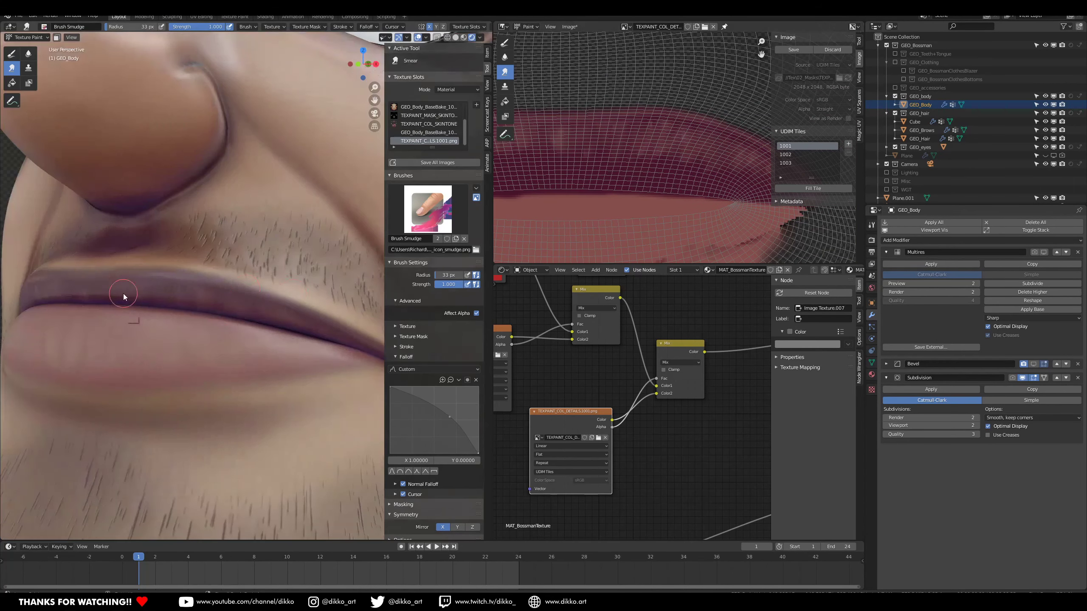
{"action": "scroll", "coordinate": [193, 365], "scroll_direction": "down", "scroll_amount": 15}
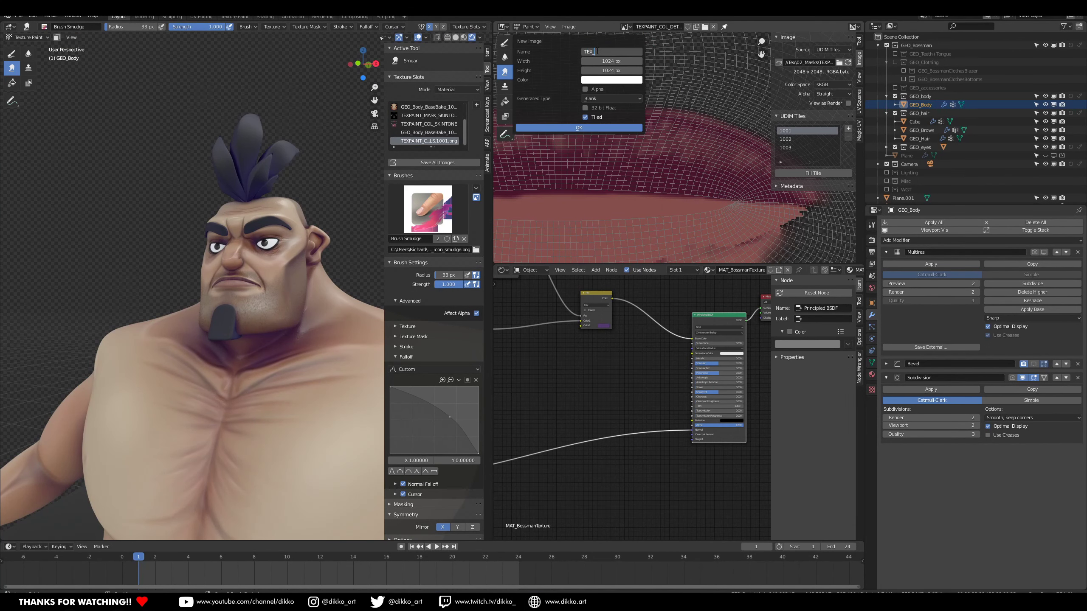
Create a tiled 1024 px image whose name starts with TEX_MASK_ROUGH and open the fill colour for UDIM tile 1002
{"action": "key", "text": "Return"}
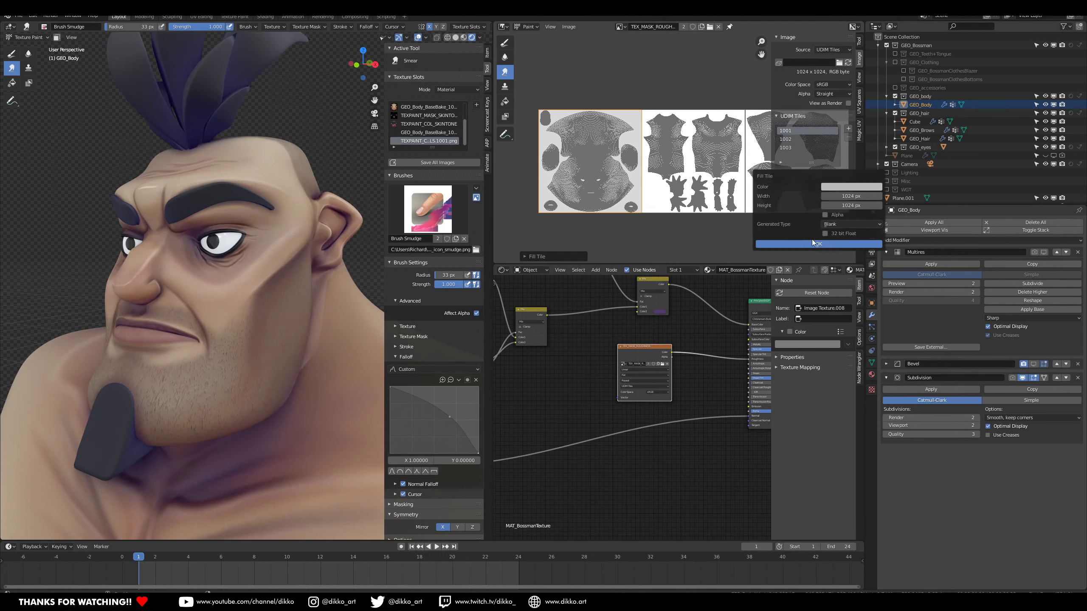
{"action": "left_click", "coordinate": [836, 188]}
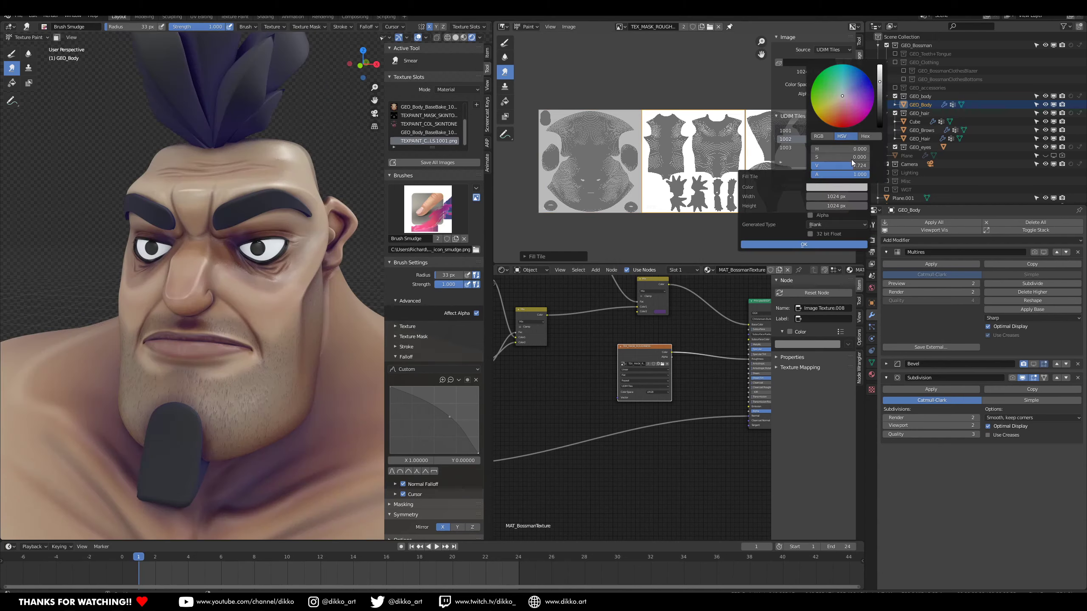